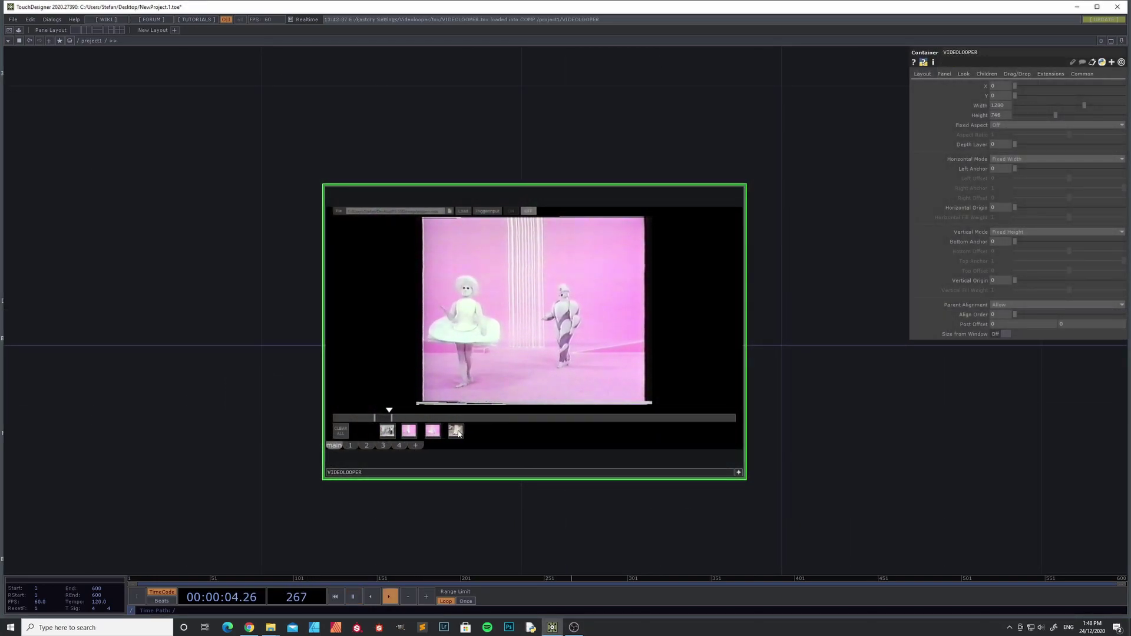
Step: Preview the stored loops 4 and 1 of the VIDEOLOOPER and return to its main view
left_click(399, 446)
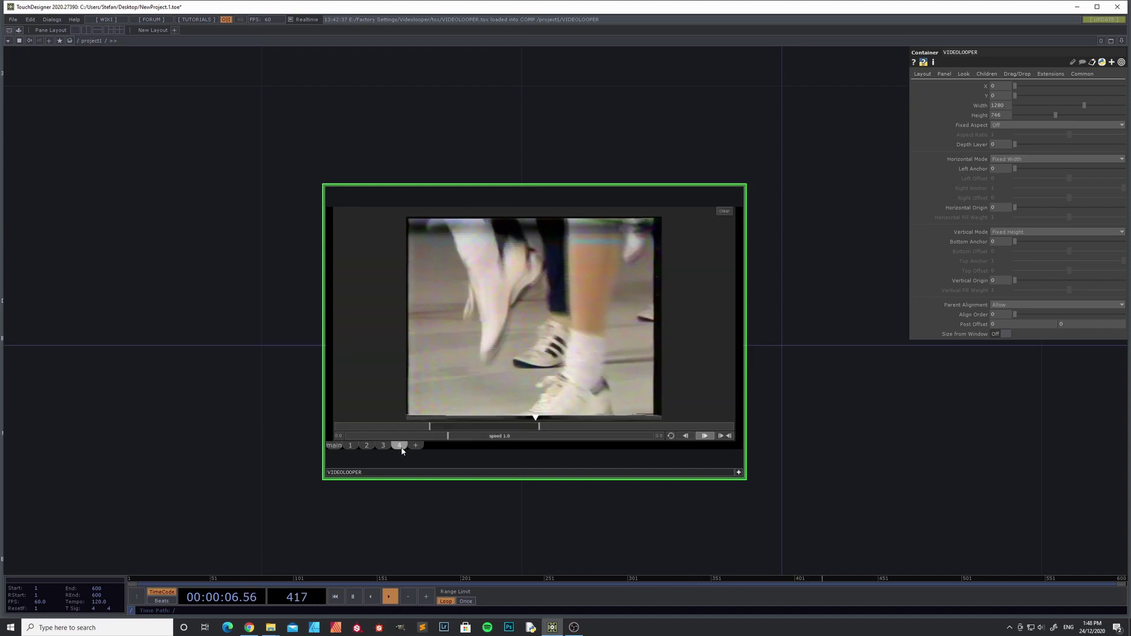
left_click(334, 445)
left_click(361, 446)
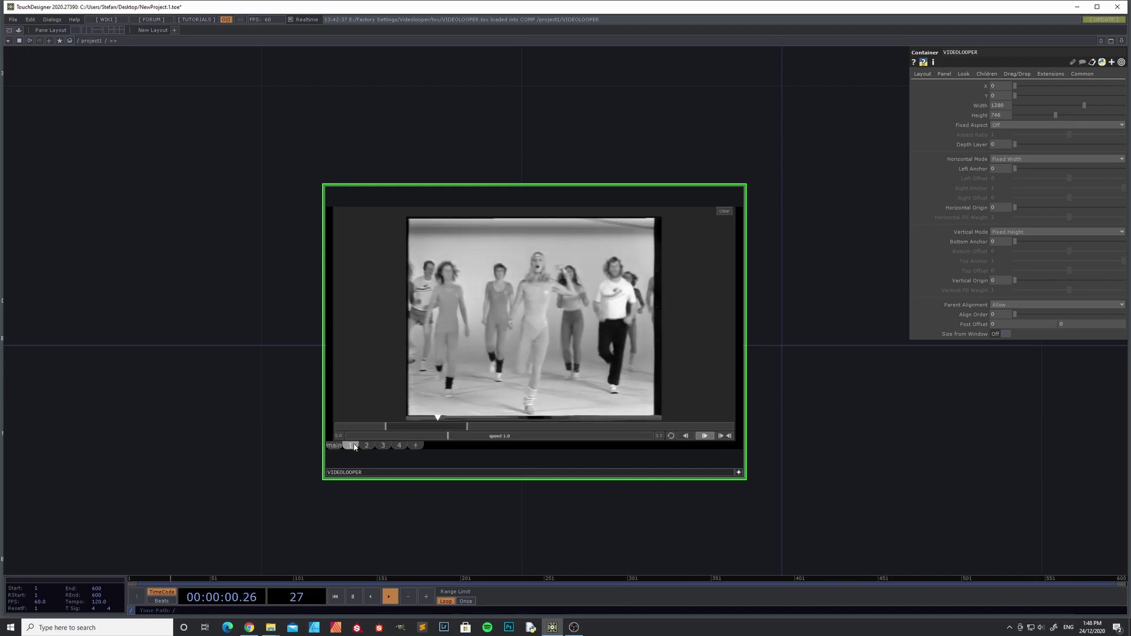
left_click(333, 445)
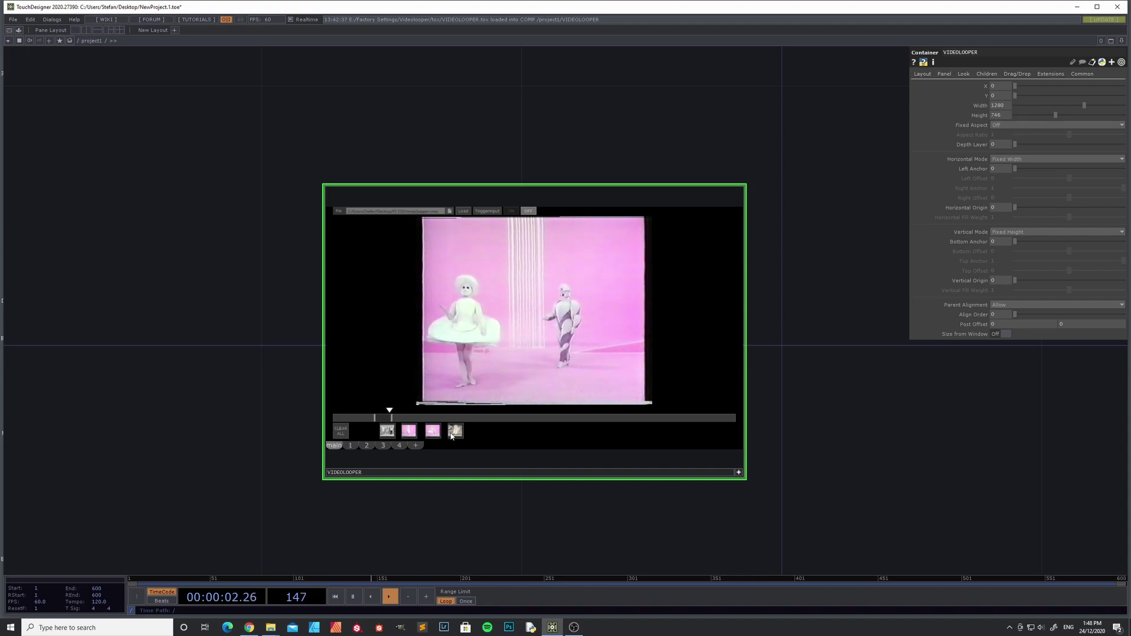
left_click_drag(369, 434, 362, 433)
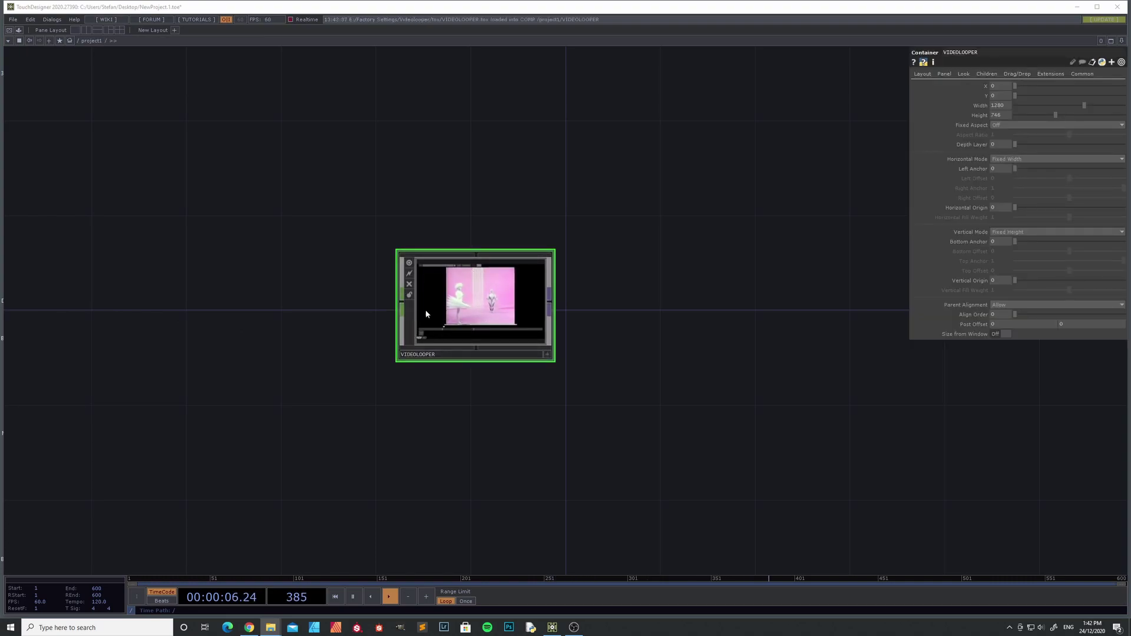
Step: Make the VIDEOLOOPER component's viewer interactive and enlarge it in the centre of the network
scroll(427, 315, "up", 2)
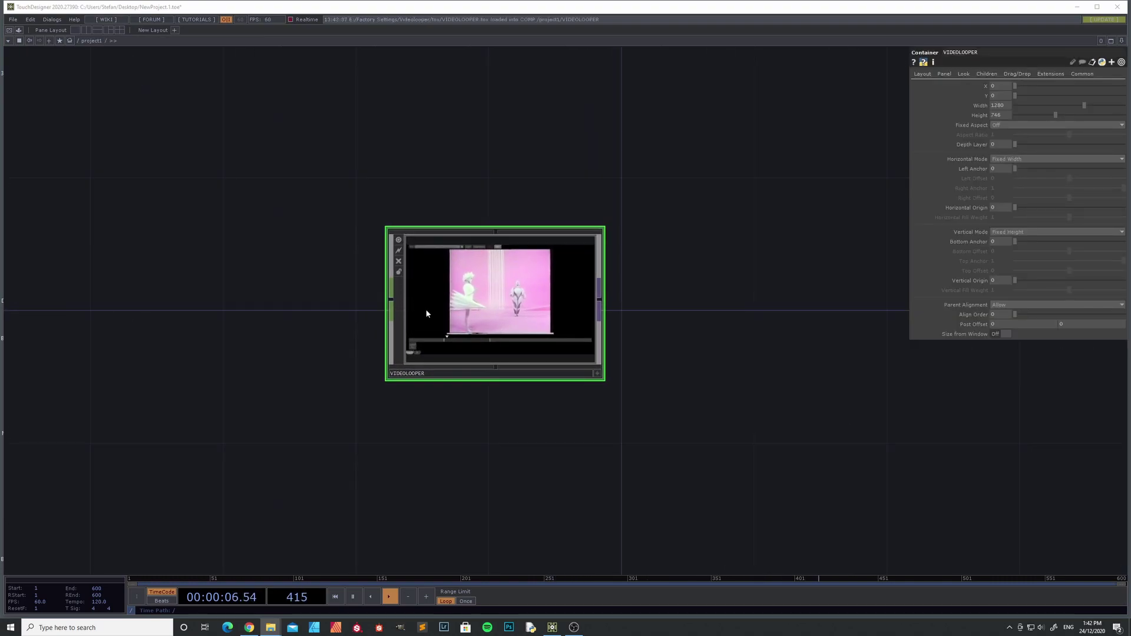
left_click(597, 374)
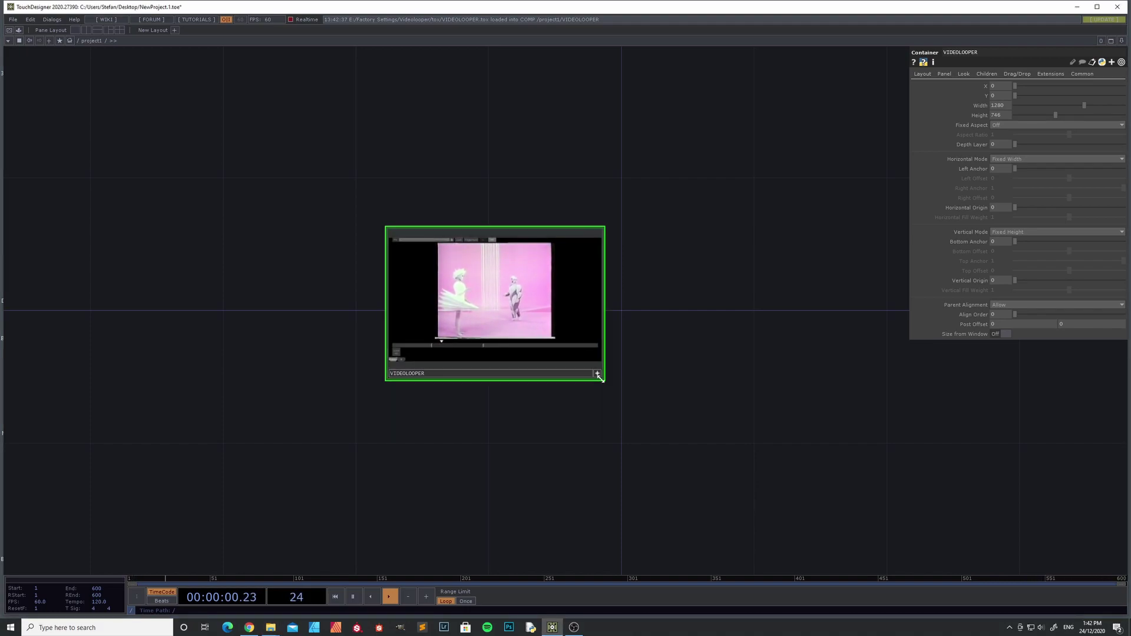
scroll(371, 300, "up", 3)
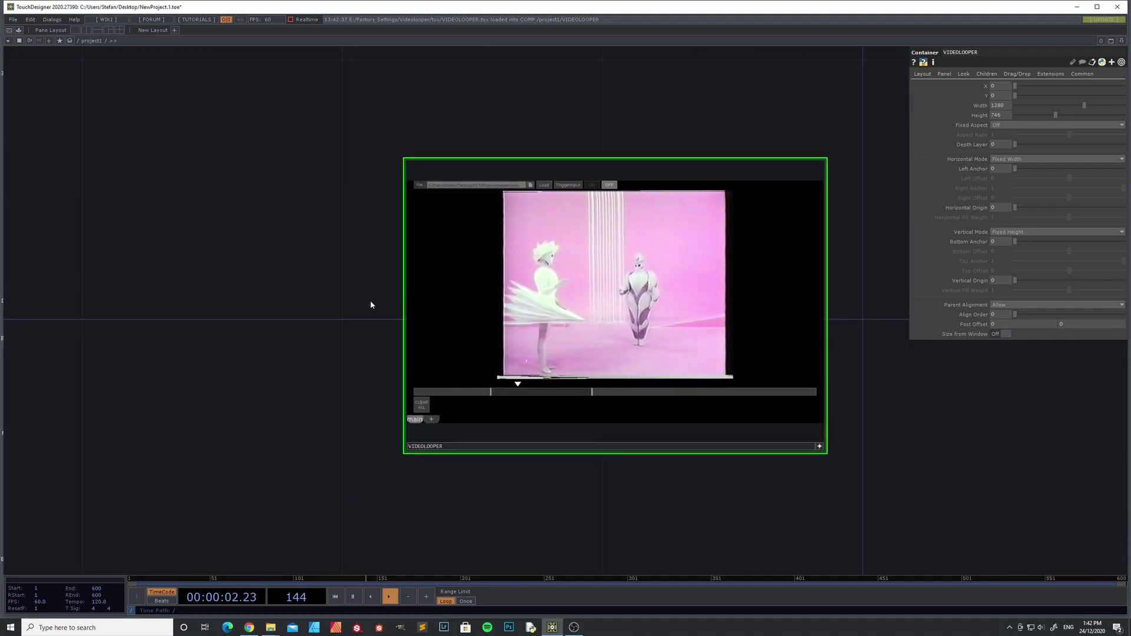
left_click_drag(370, 300, 289, 328)
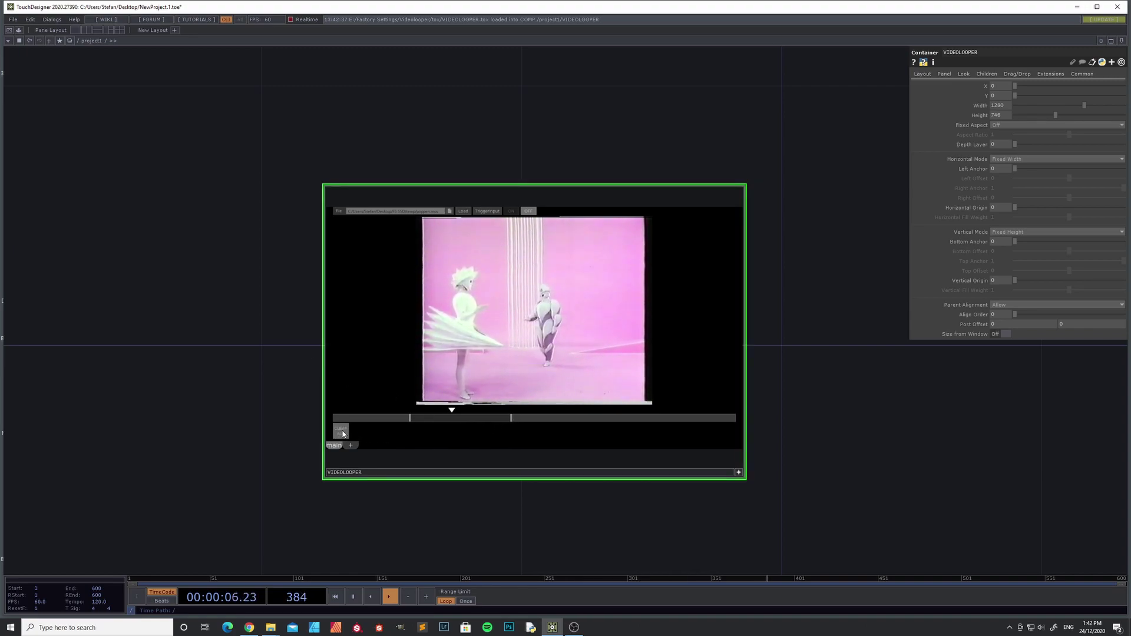
Step: Load the video file Untitled 03.avi from the temp folder into the VIDEOLOOPER
left_click(449, 211)
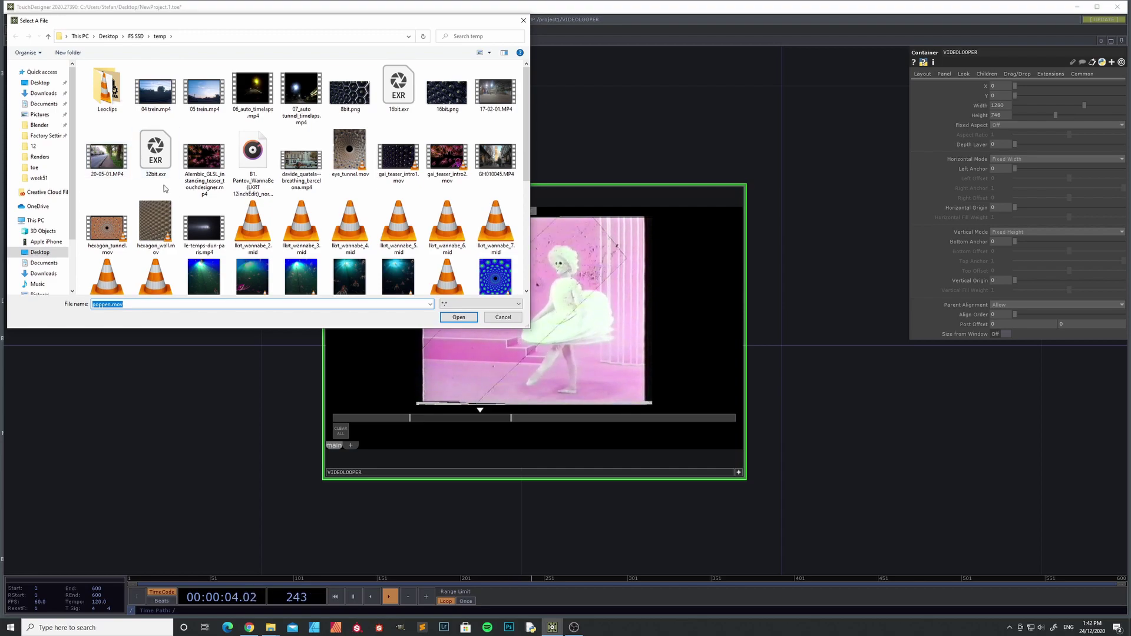
scroll(344, 189, "down", 5)
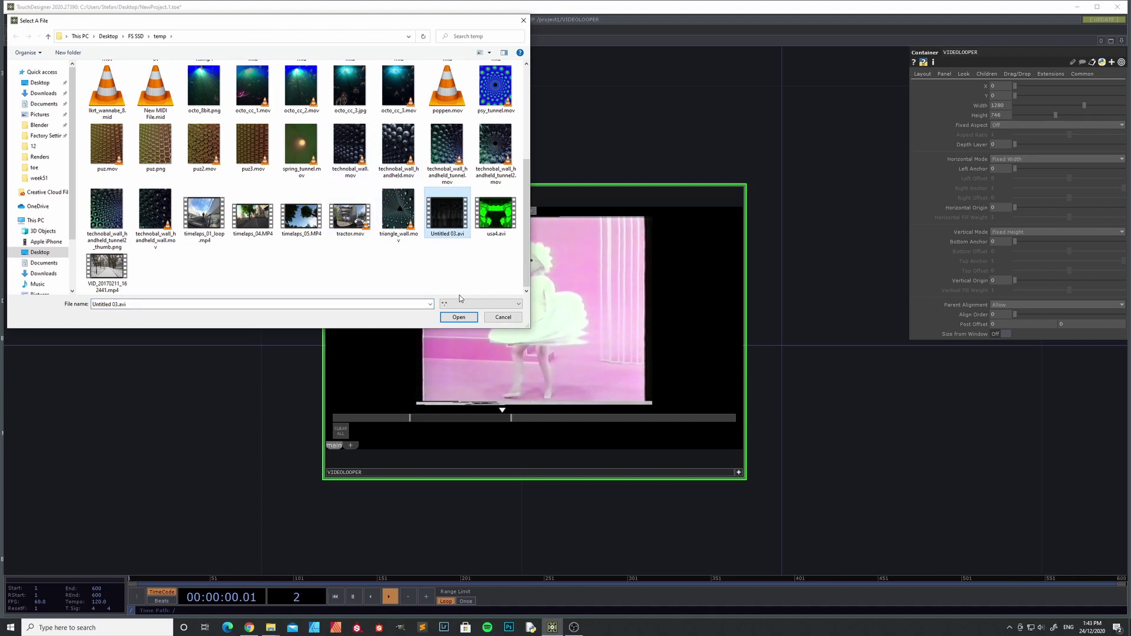
left_click(455, 318)
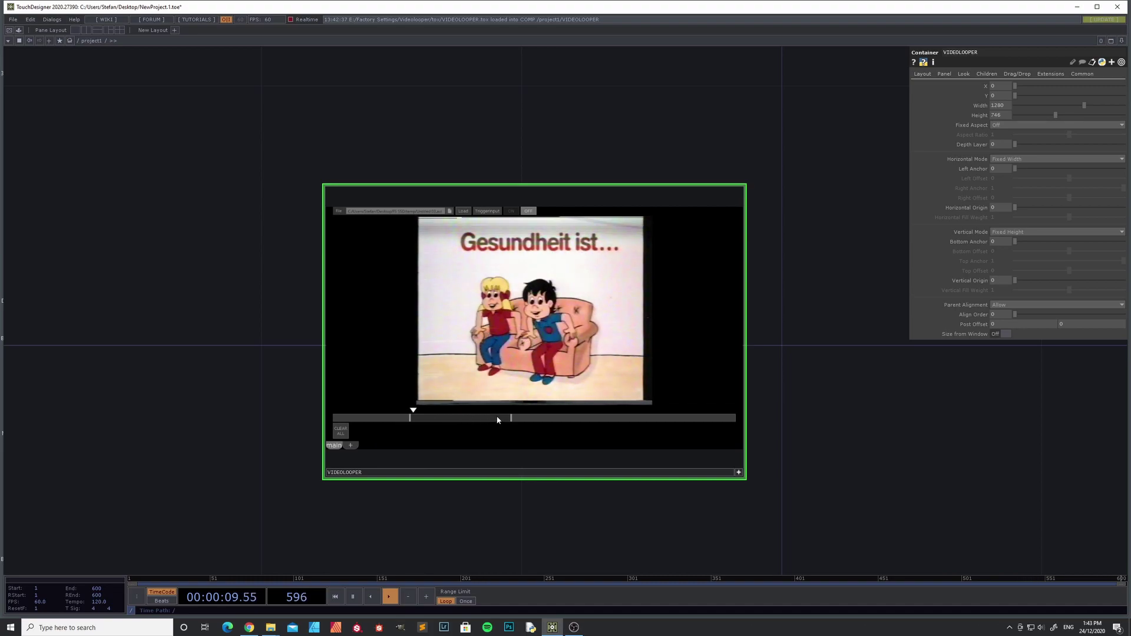
Step: Narrow the loop range on the main timeline to a short section and add it as a new loop
mouse_move(510, 418)
left_mouse_down()
mouse_move(460, 418)
mouse_move(491, 420)
left_mouse_up()
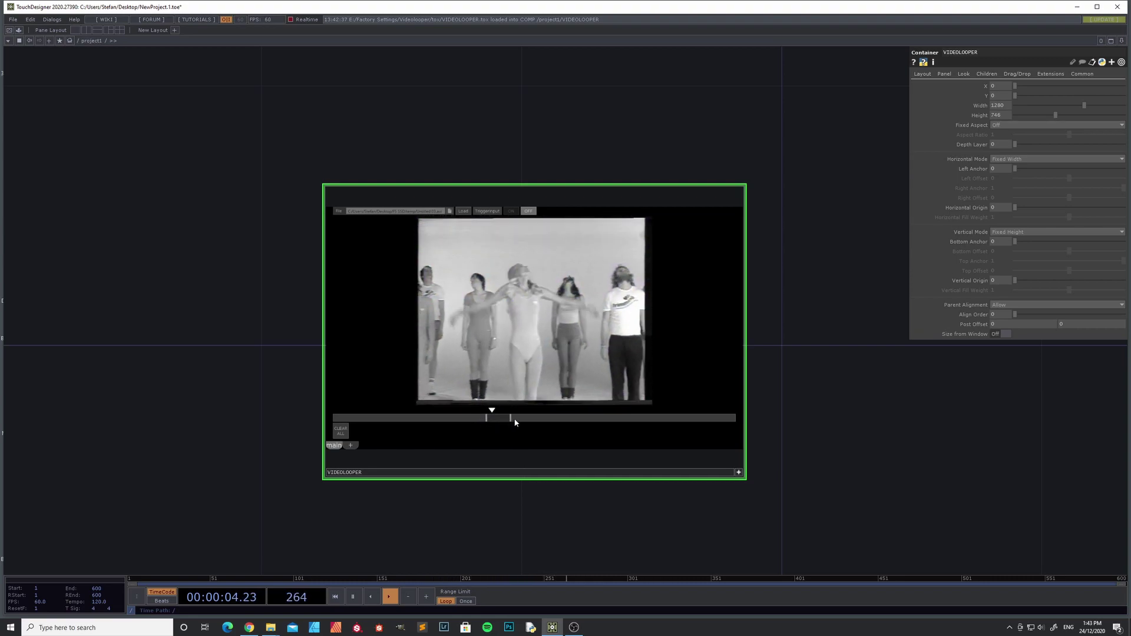
mouse_move(520, 420)
left_mouse_down()
mouse_move(536, 420)
mouse_move(472, 418)
mouse_move(563, 419)
left_mouse_up()
mouse_move(472, 419)
left_mouse_down()
mouse_move(462, 419)
mouse_move(487, 419)
left_mouse_up()
left_click_drag(557, 419, 482, 419)
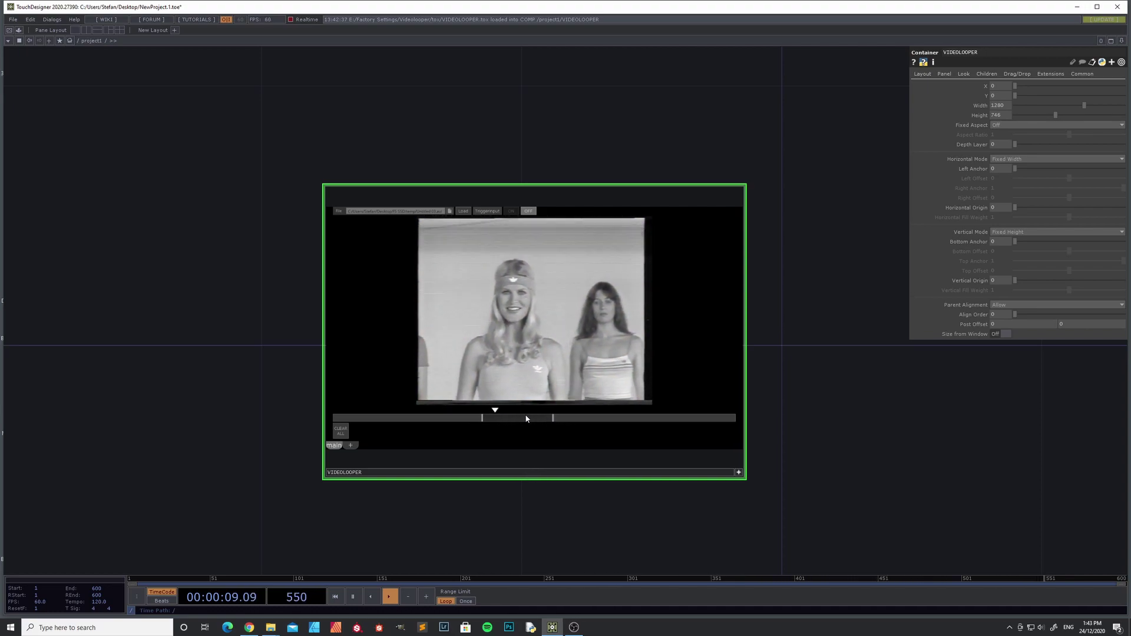
mouse_move(480, 416)
left_mouse_down()
mouse_move(548, 418)
mouse_move(497, 417)
left_mouse_up()
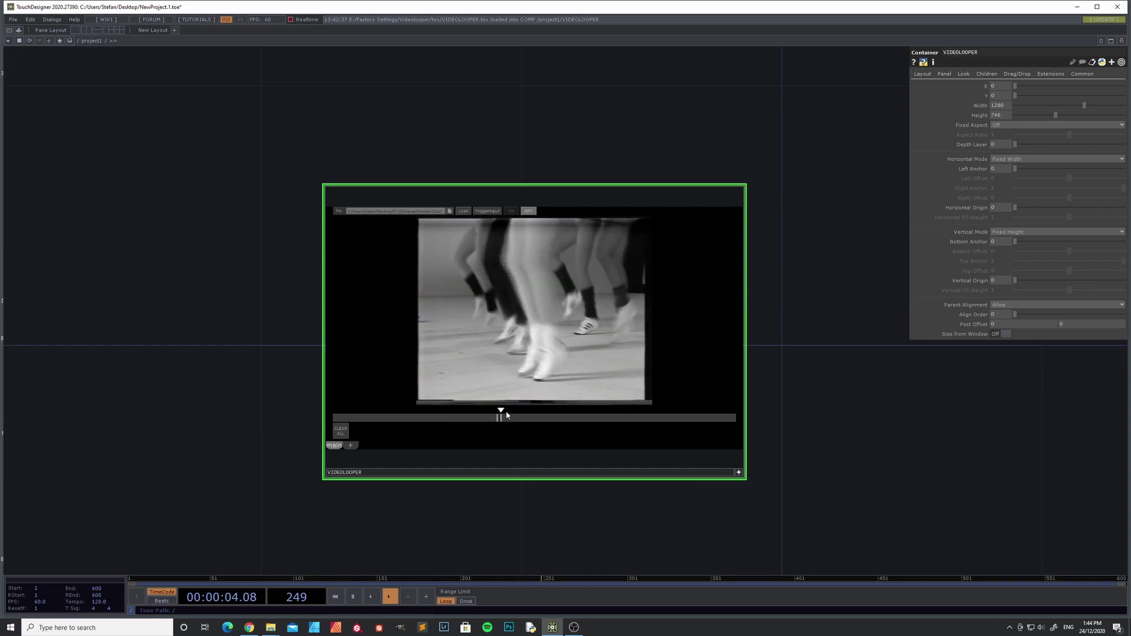
left_click(352, 447)
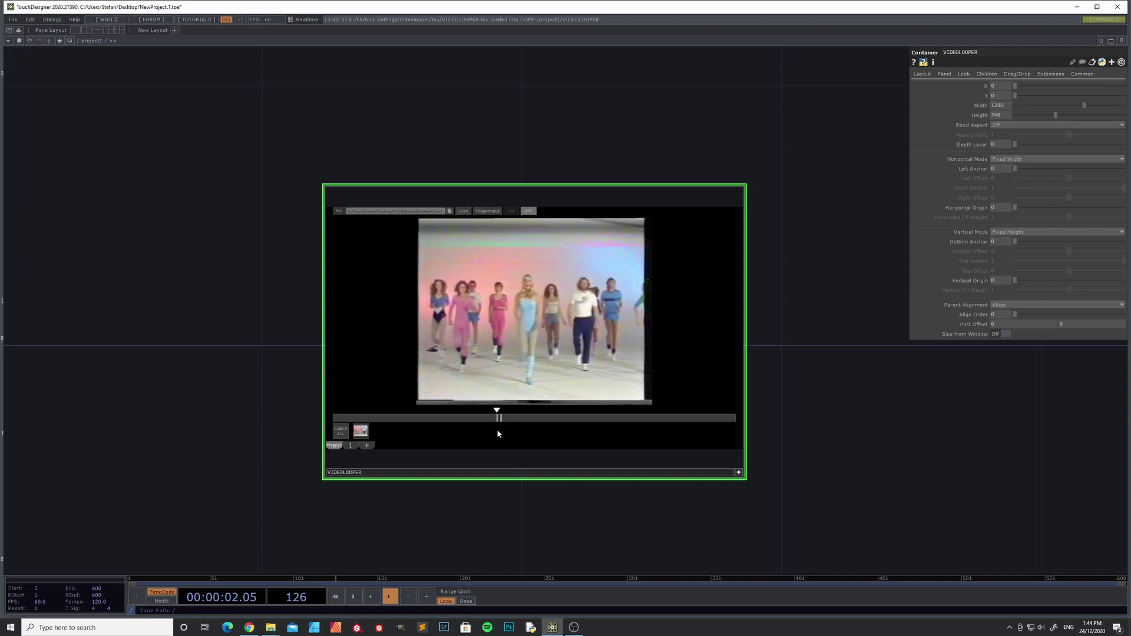
Step: Open loop 1 and trim its start and end points to the middle part of the clip
left_click(352, 446)
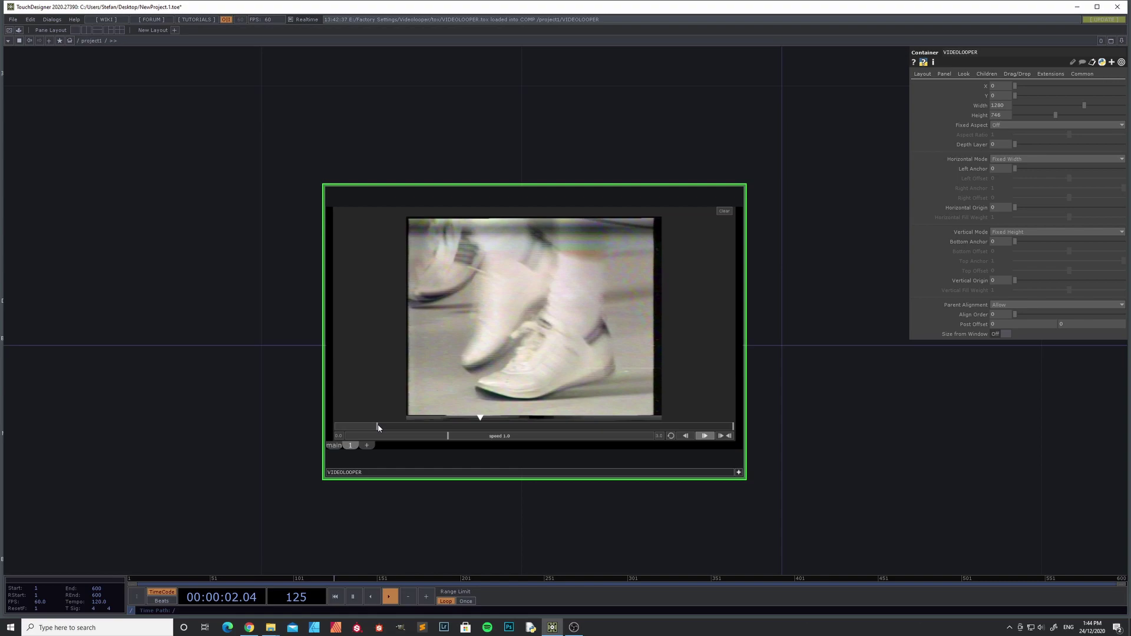
left_click_drag(378, 425, 431, 426)
left_click_drag(685, 429, 600, 427)
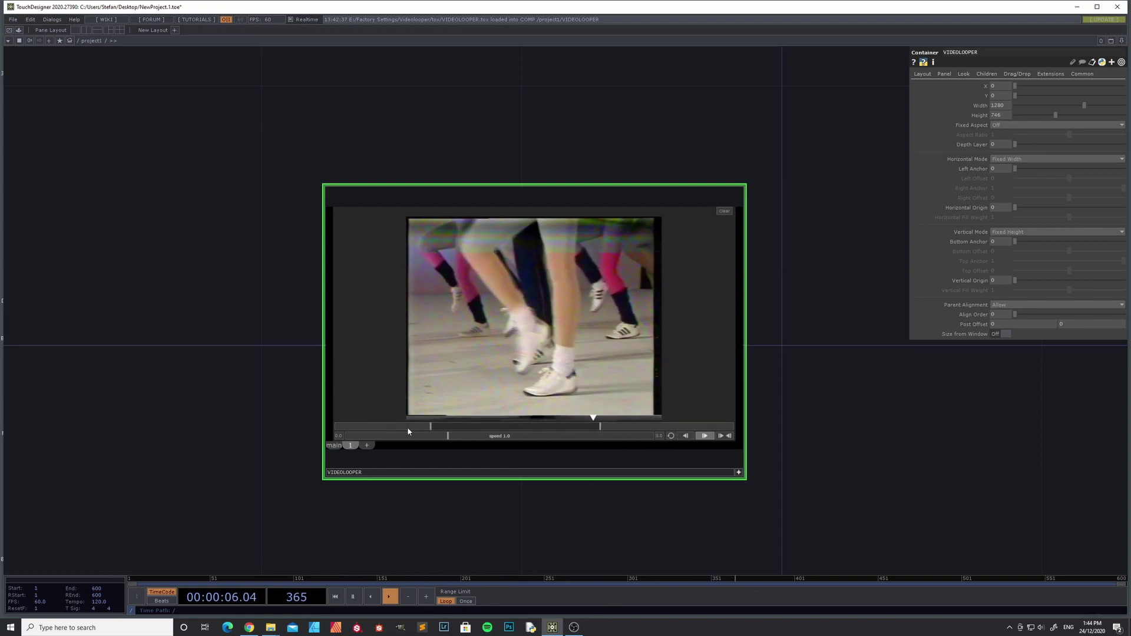
left_click_drag(399, 426, 451, 429)
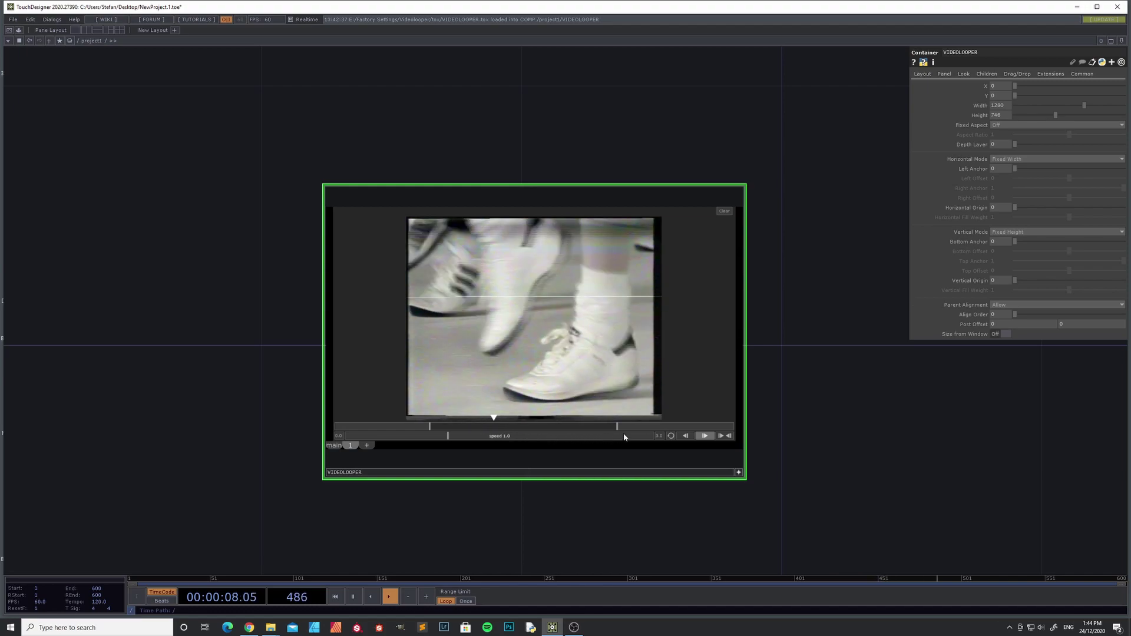
Step: Try reverse and ping-pong playback on loop 1, and return it to forward playback
left_click(685, 436)
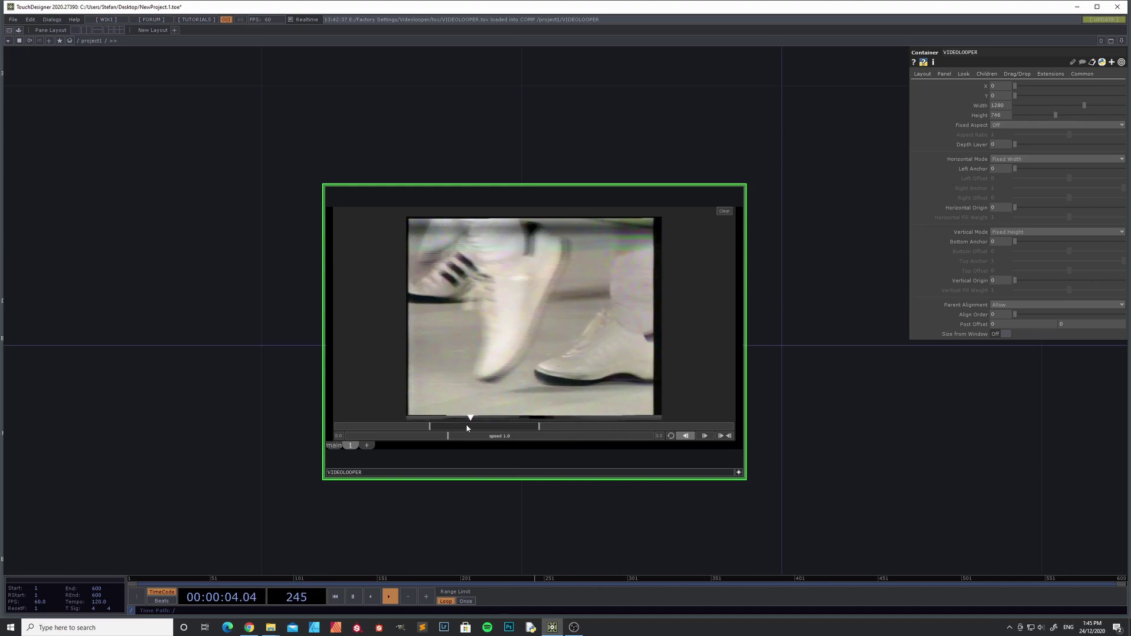
left_click(724, 436)
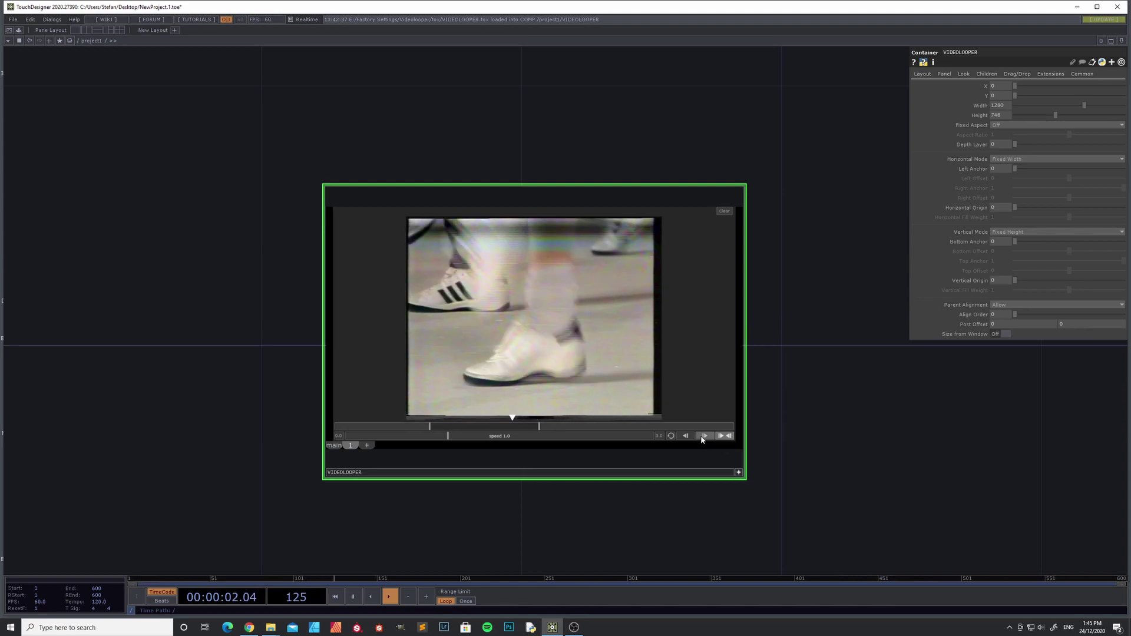
left_click(705, 436)
left_click(704, 436)
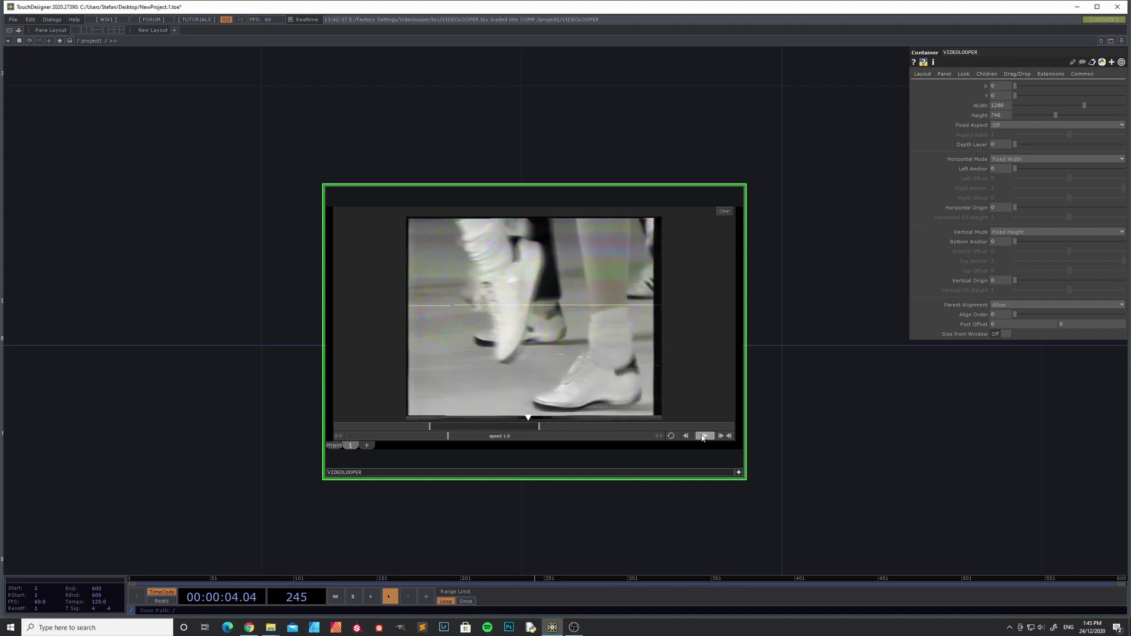
Step: Add a second loop from a section further along the main timeline and trim its start and end points to an early portion
left_click(334, 447)
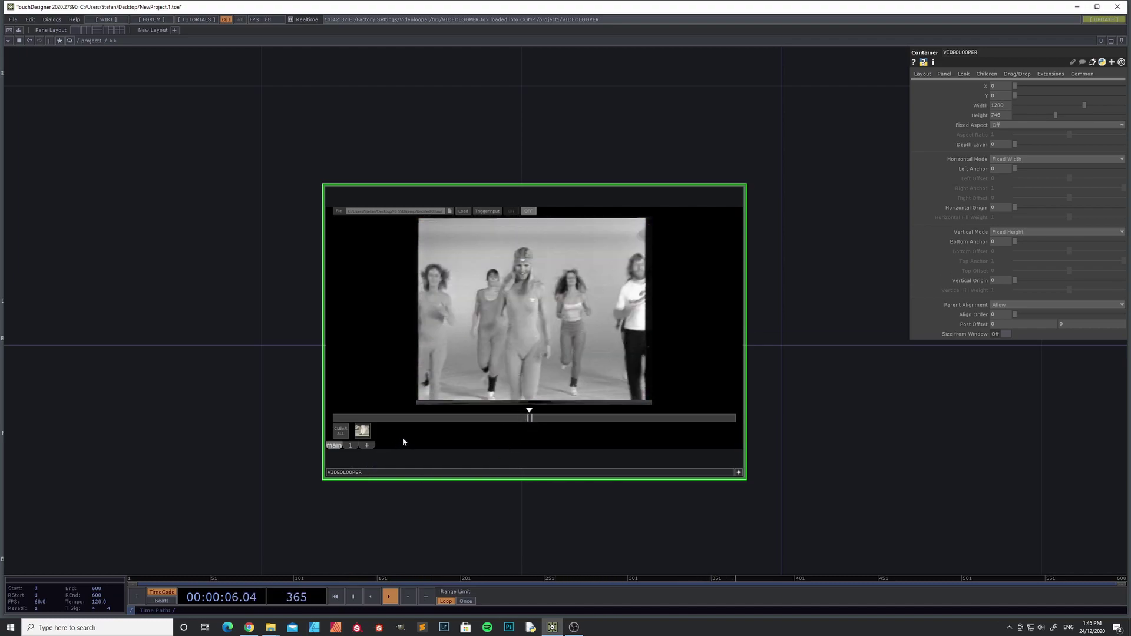
left_click(369, 446)
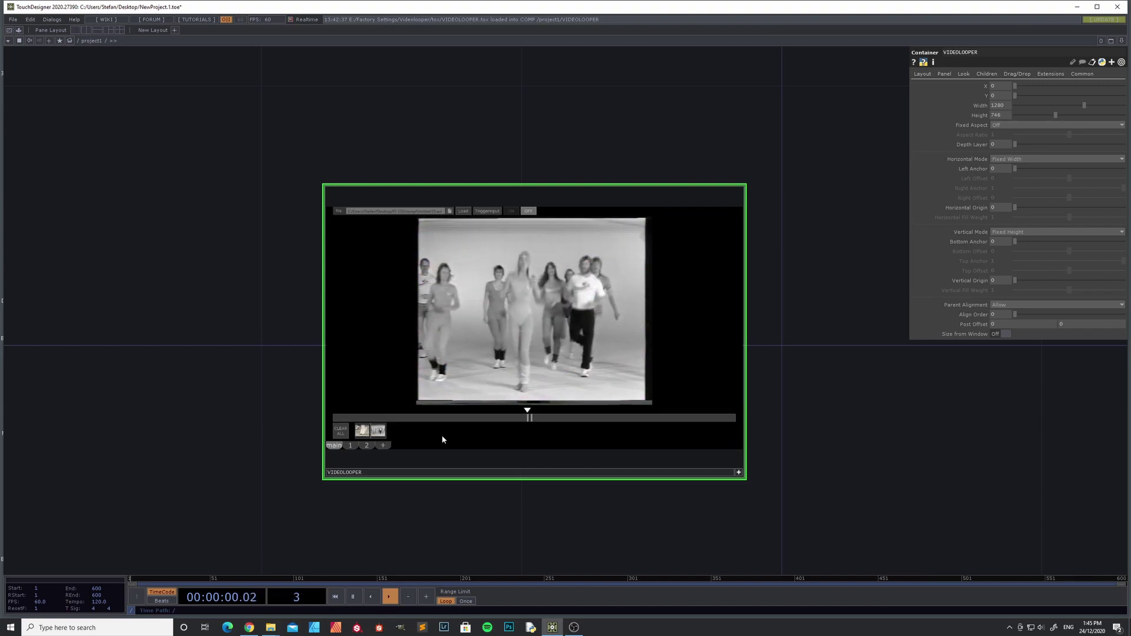
left_click(367, 446)
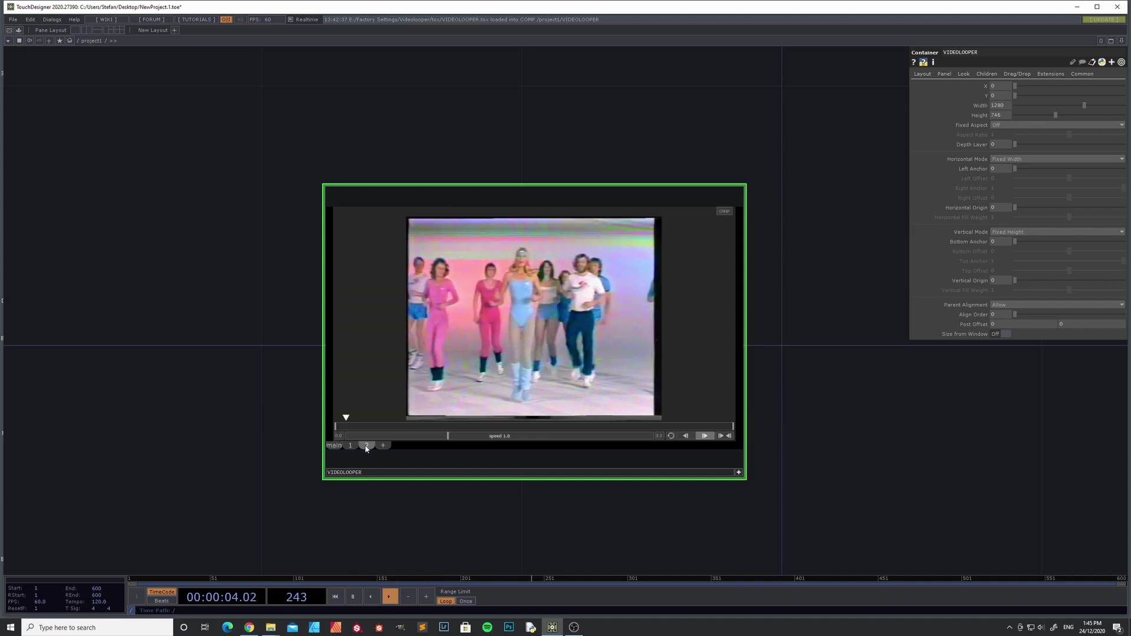
left_click_drag(404, 427, 426, 429)
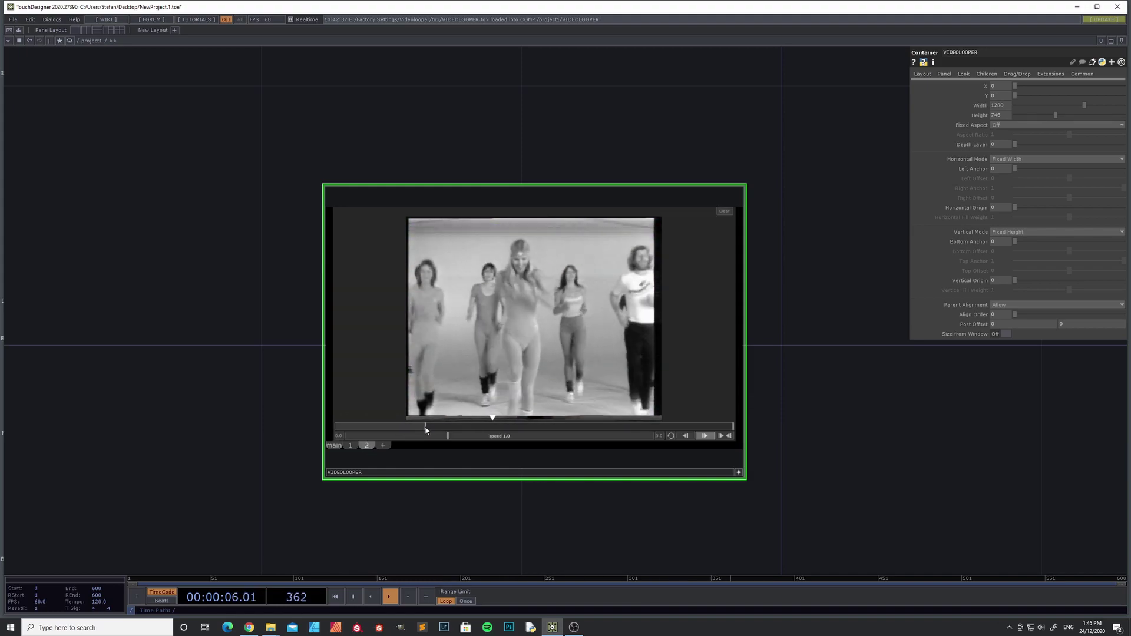
left_click(390, 427)
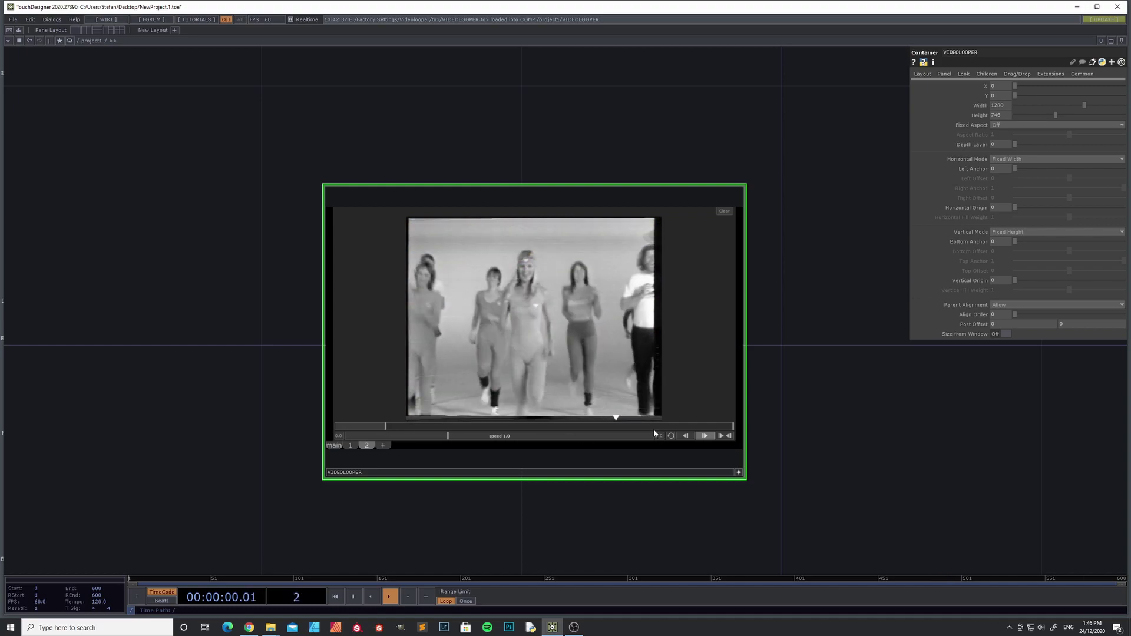
left_click(467, 426)
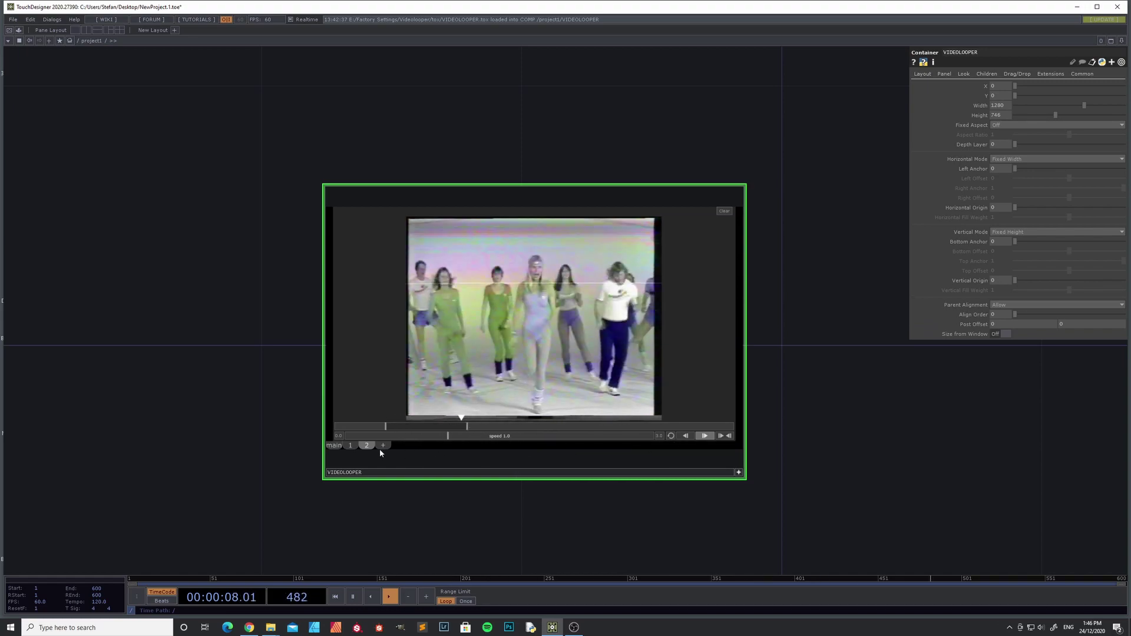
Step: Replace the main source video with poppen.mov from the temp folder
left_click(336, 447)
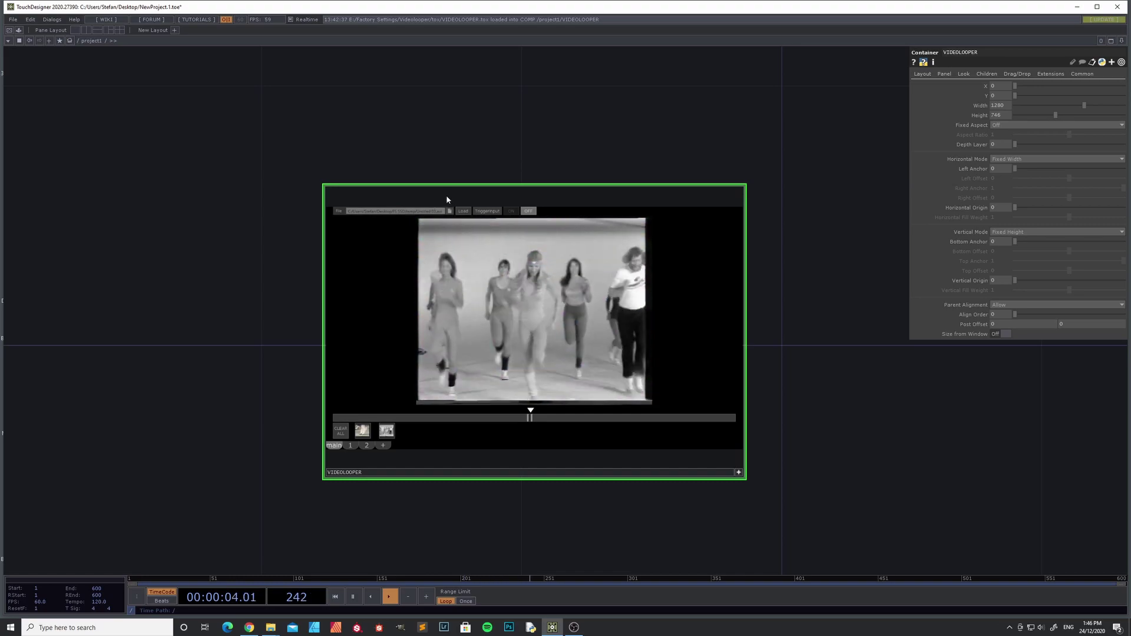
left_click(449, 211)
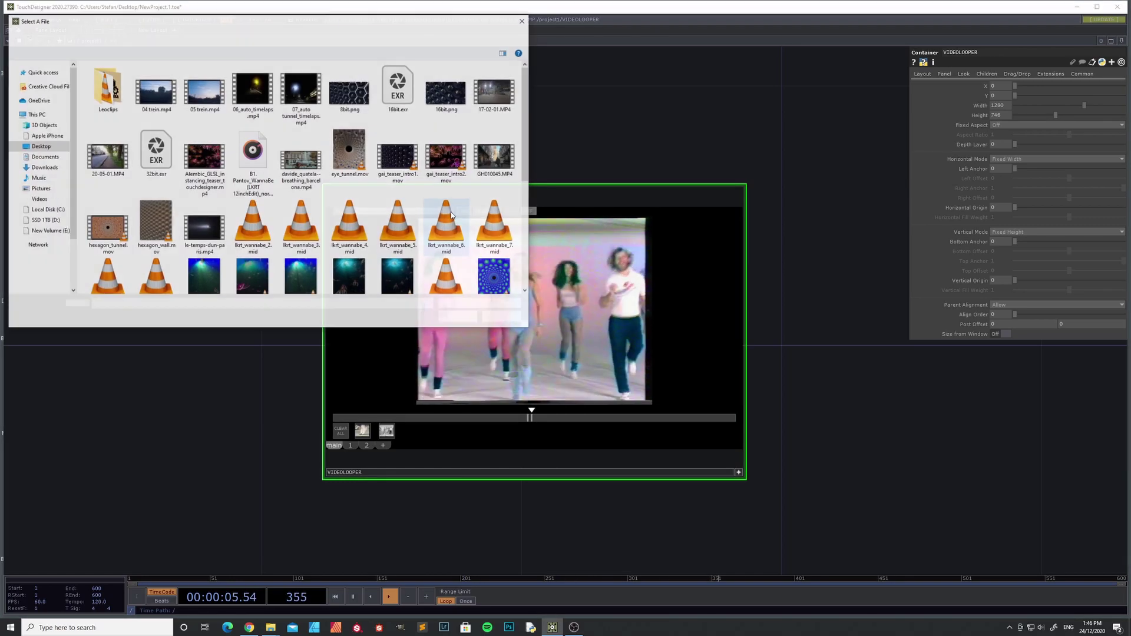
scroll(472, 206, "down", 3)
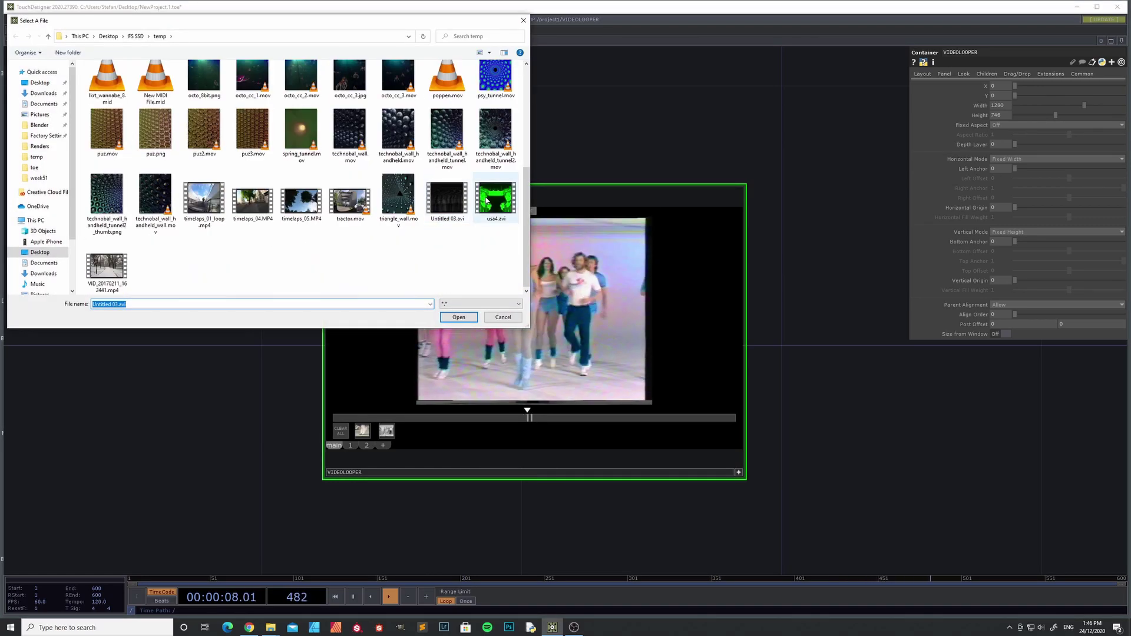
scroll(406, 212, "up", 2)
left_click(447, 195)
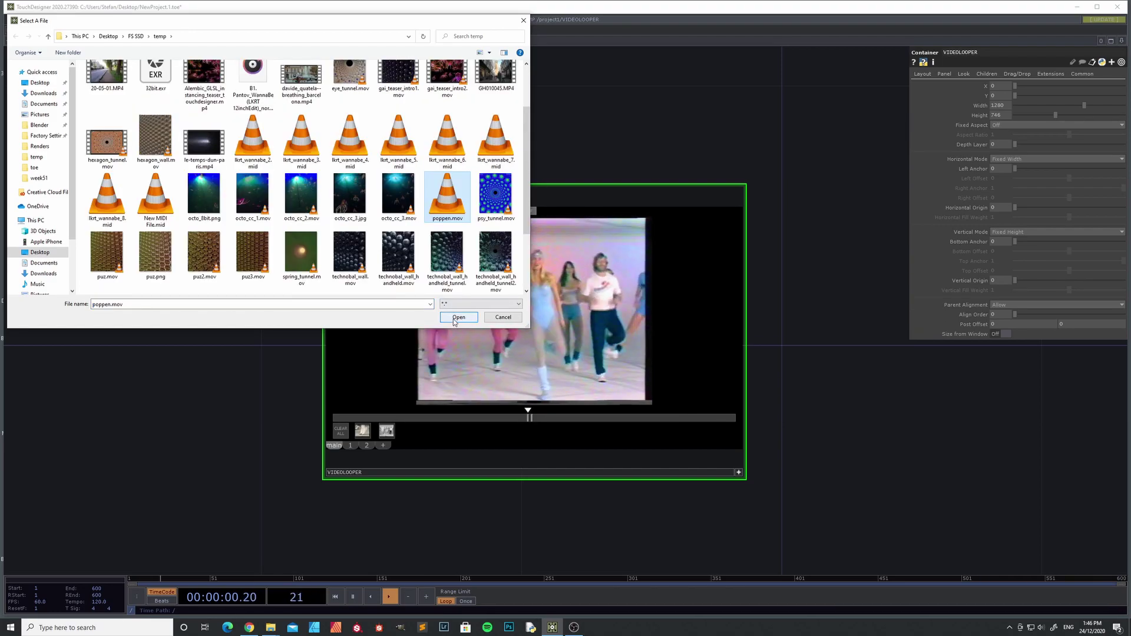
left_click(457, 317)
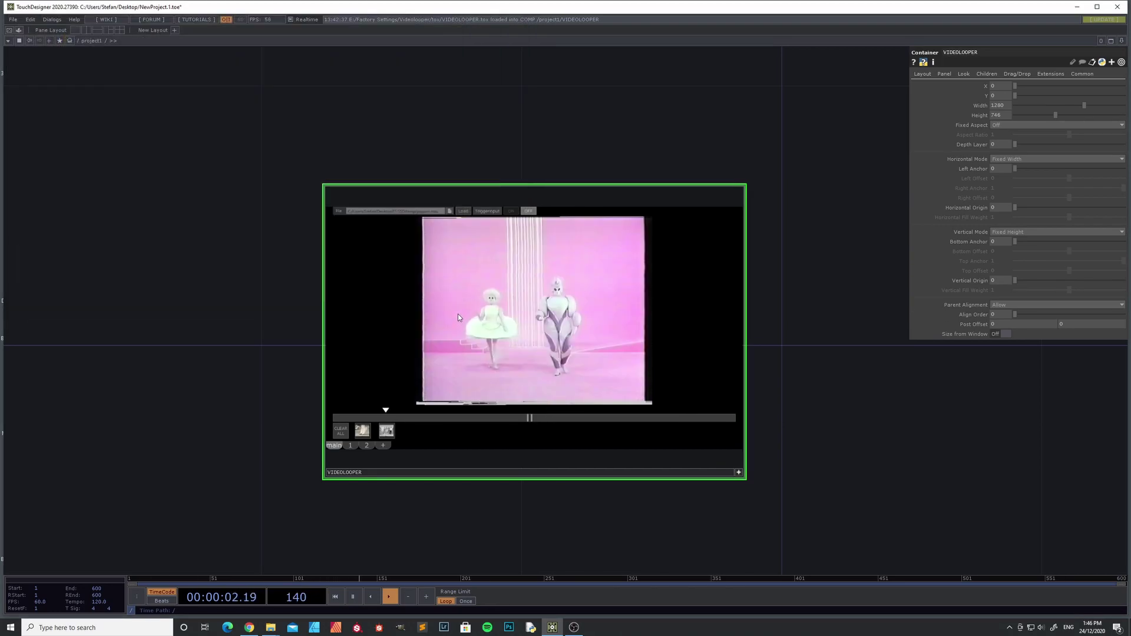
left_click(466, 214)
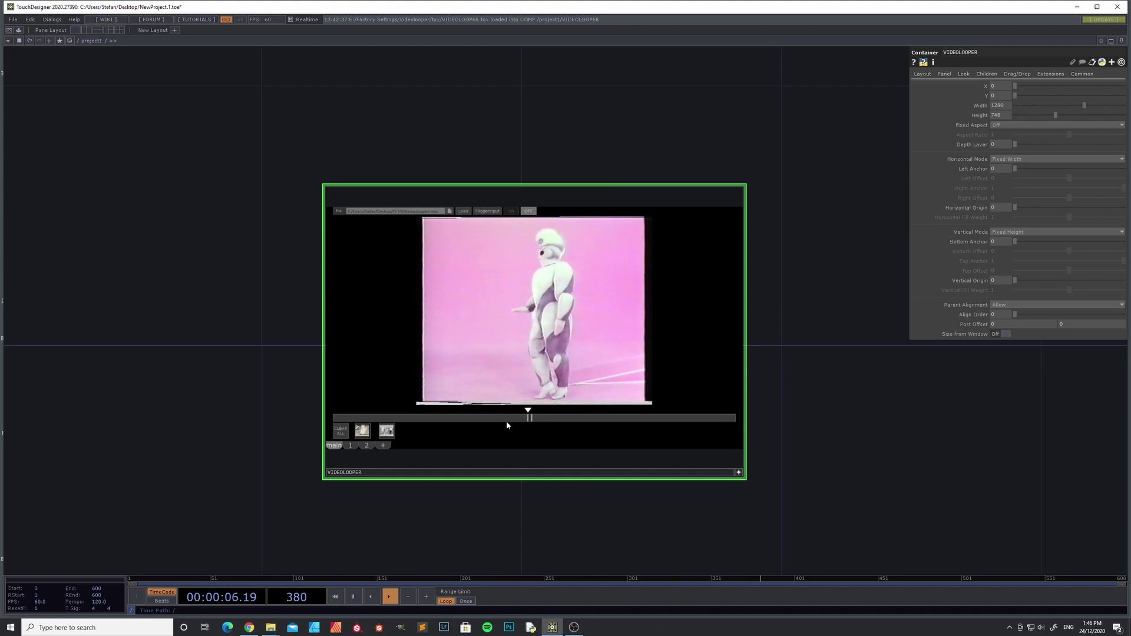
Step: Widen the loop range on the main timeline around the playhead and check the stored loop 1
left_click_drag(511, 419, 488, 418)
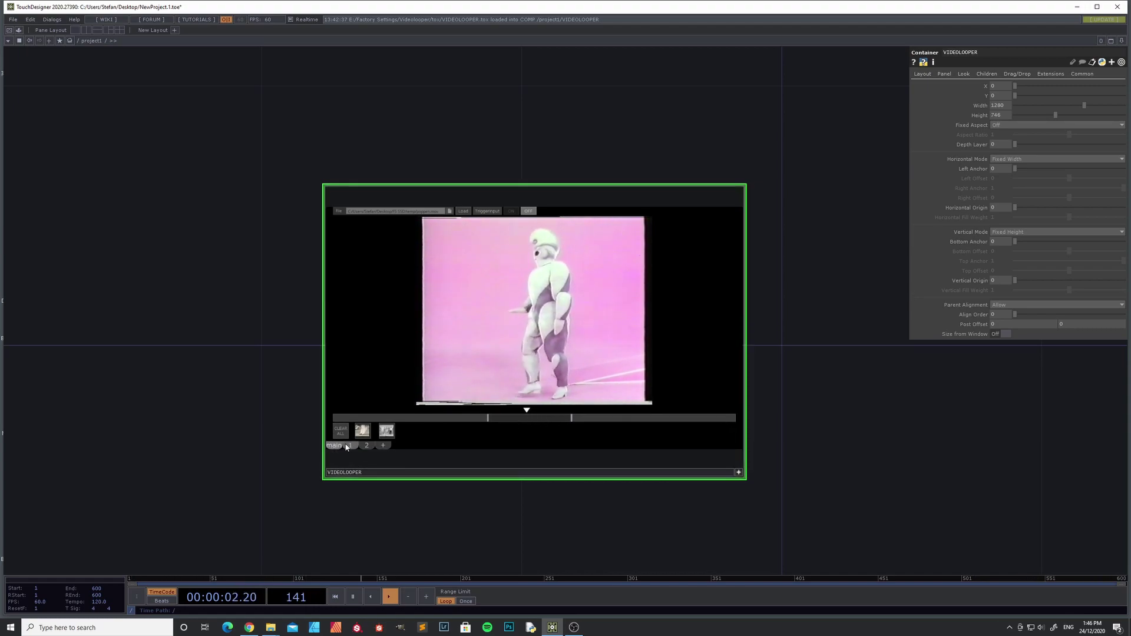
left_click(366, 445)
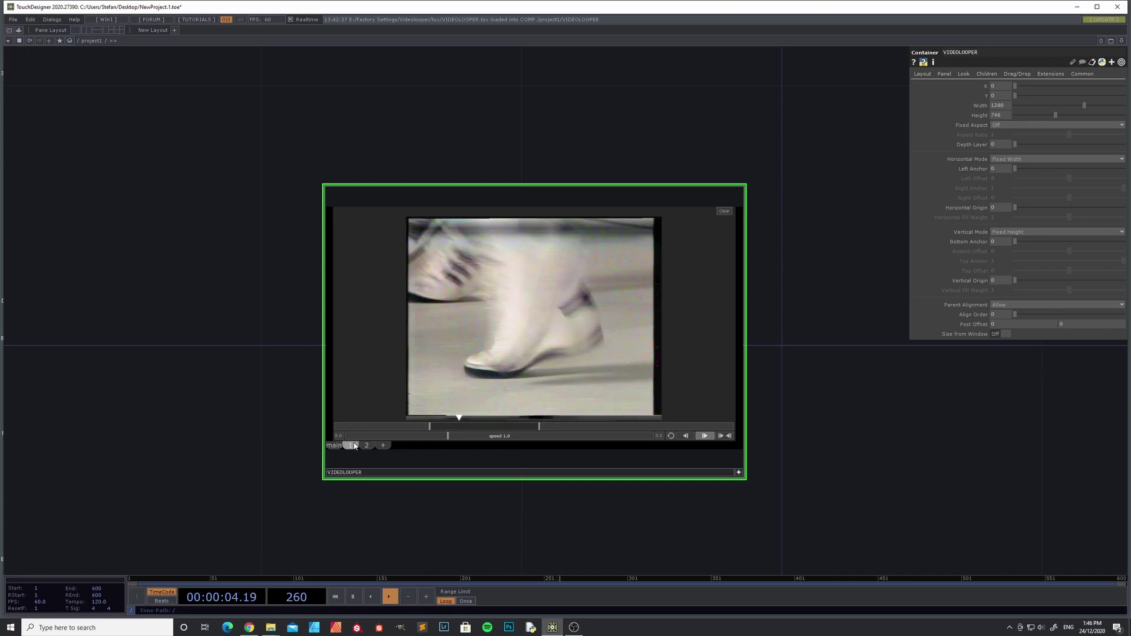
Step: Move the main timeline's loop range further along the video, past the midpoint, and shorten it from its end
left_click(333, 446)
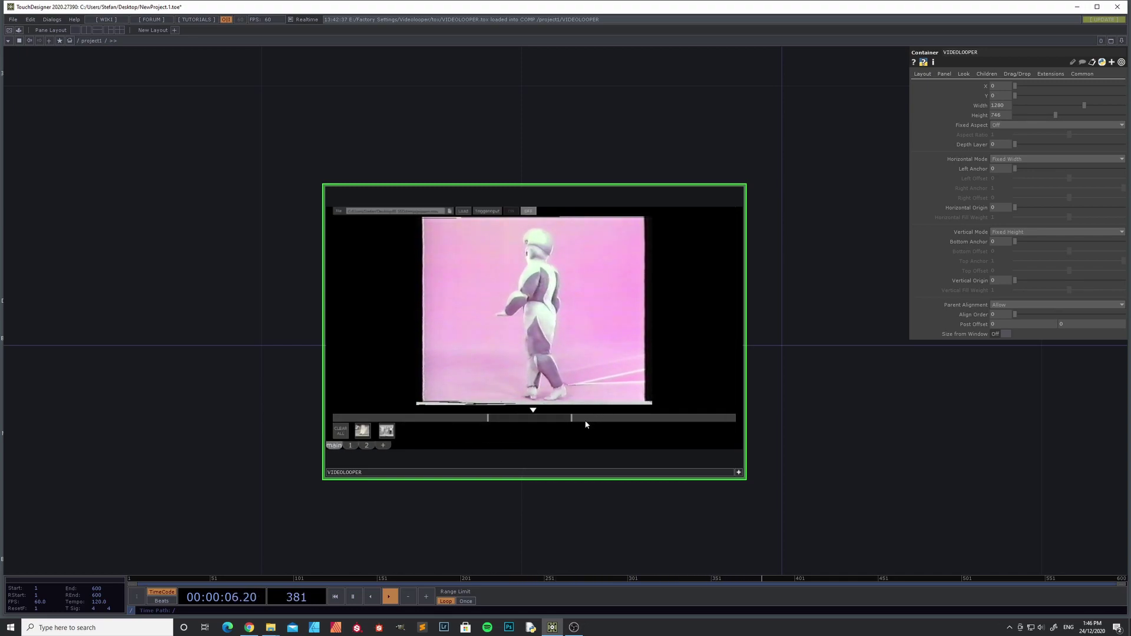
mouse_move(586, 421)
left_mouse_down()
mouse_move(678, 420)
mouse_move(637, 425)
left_mouse_up()
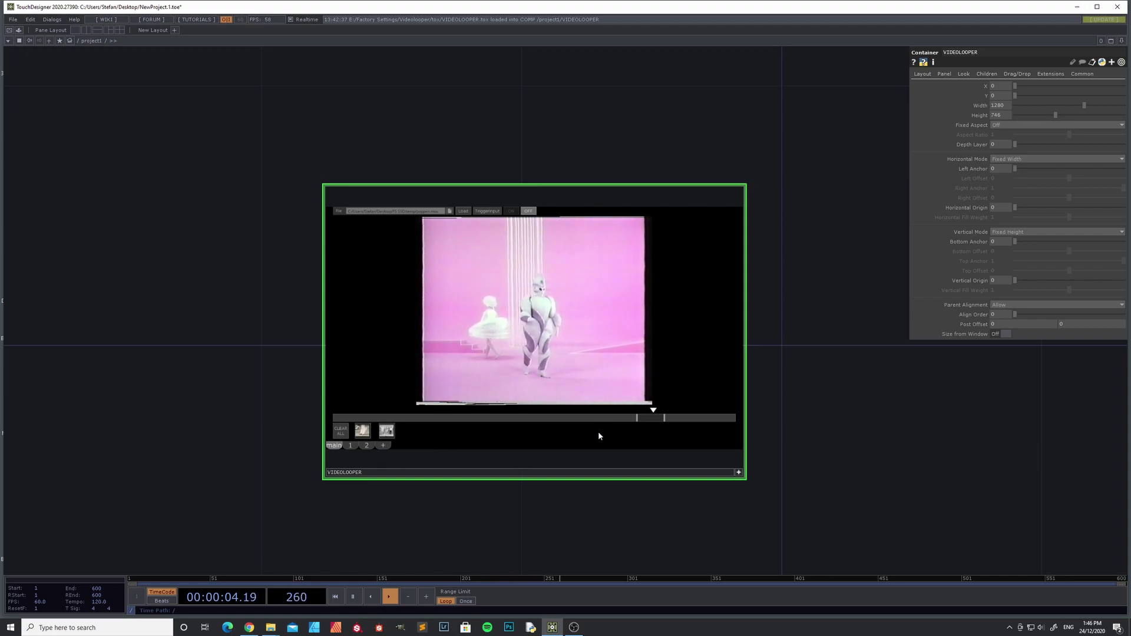
left_click_drag(663, 421, 658, 420)
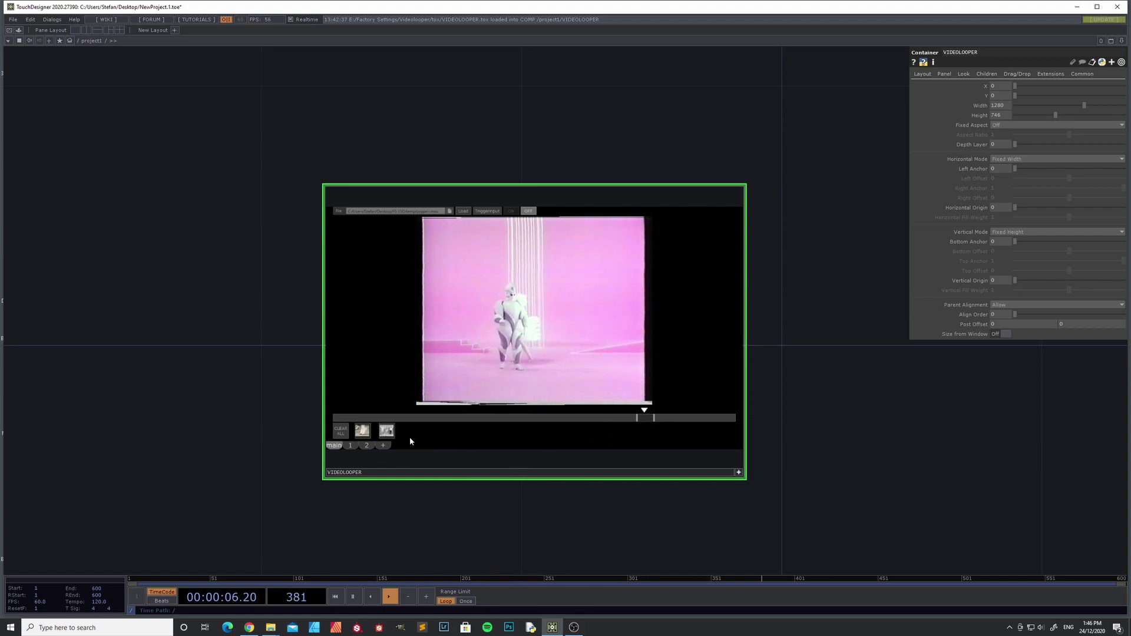
Step: Store the current range as a third loop and line its thumbnail up beside the other two
left_click(384, 446)
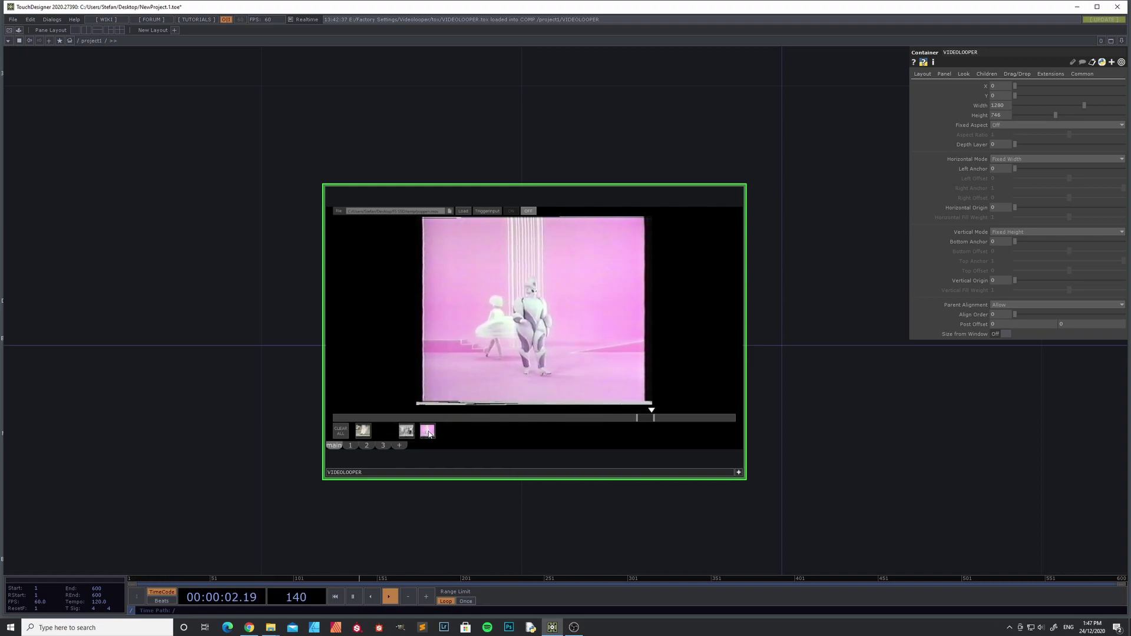
left_click_drag(389, 435, 435, 432)
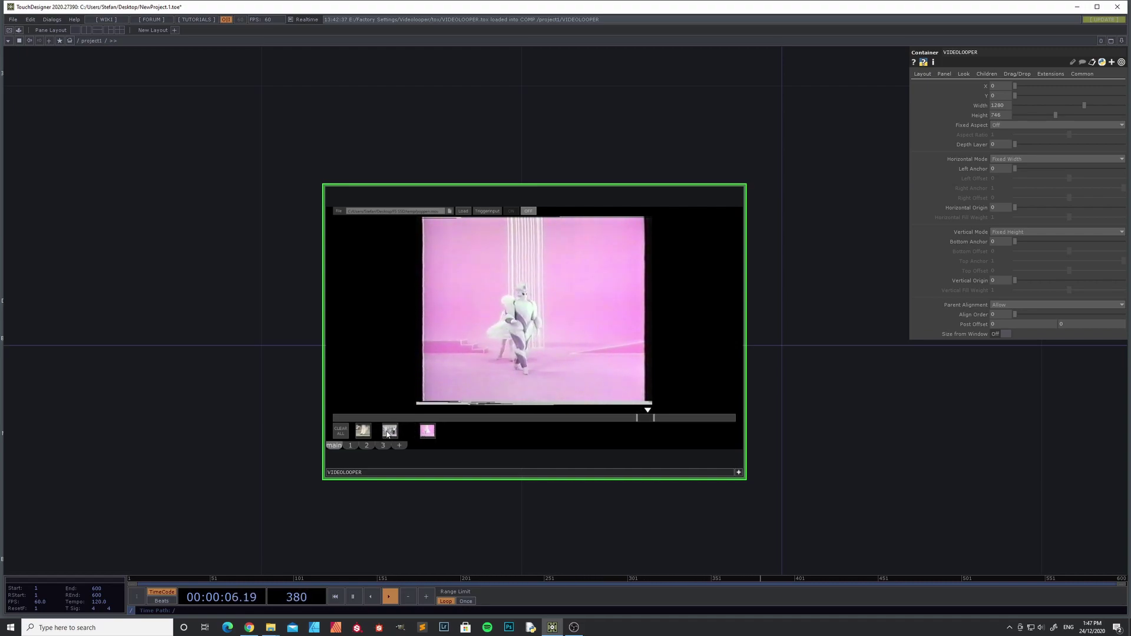
left_click_drag(412, 434, 410, 434)
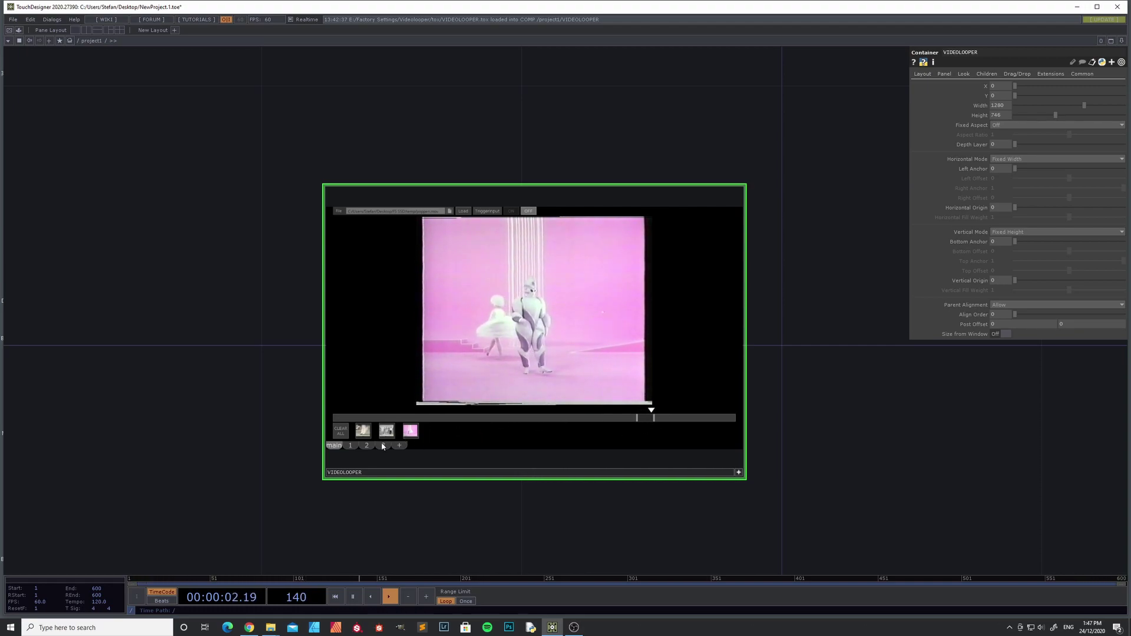
Step: Trim loop 3 at its start and end, set its speed to 2.16 and make it play in reverse
left_click(383, 447)
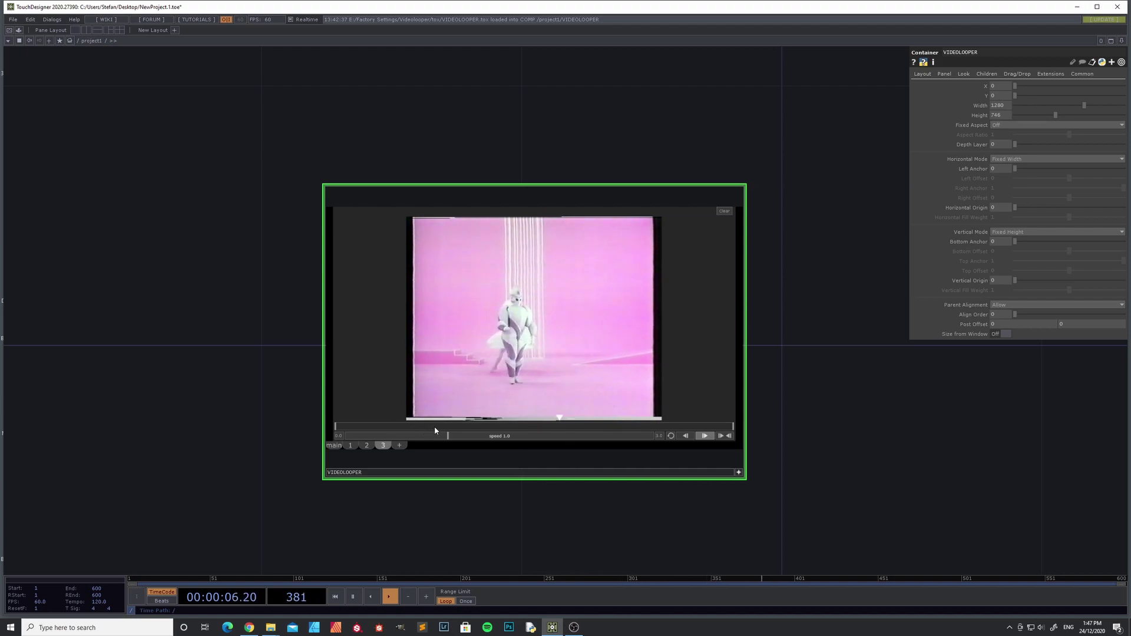
left_click_drag(436, 428, 489, 430)
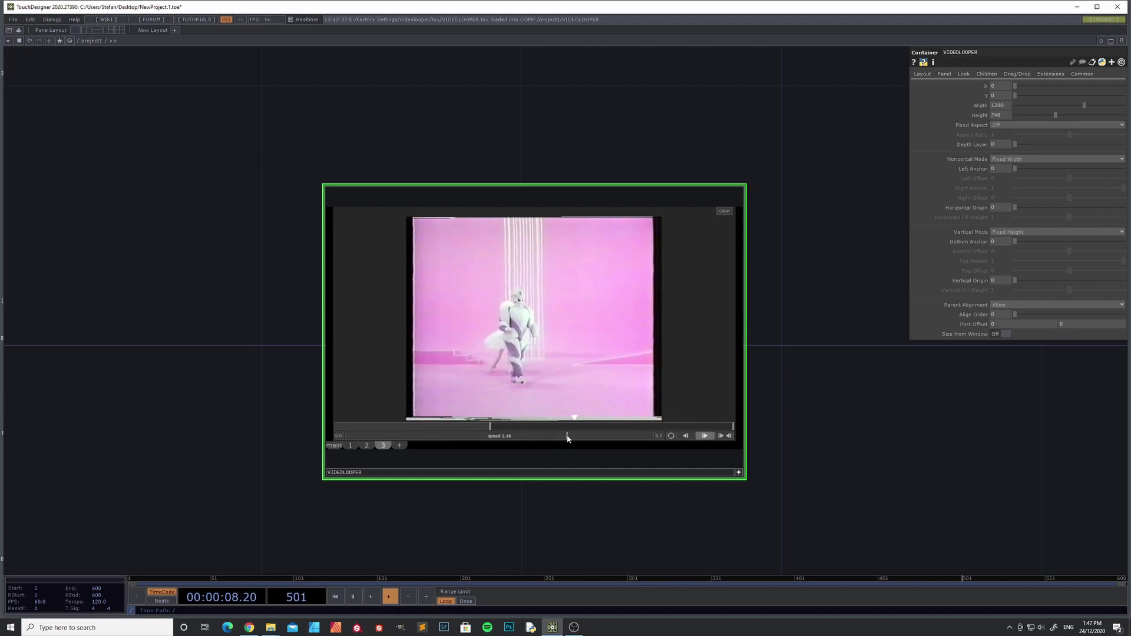
mouse_move(631, 433)
left_mouse_down()
mouse_move(592, 429)
mouse_move(649, 428)
left_mouse_up()
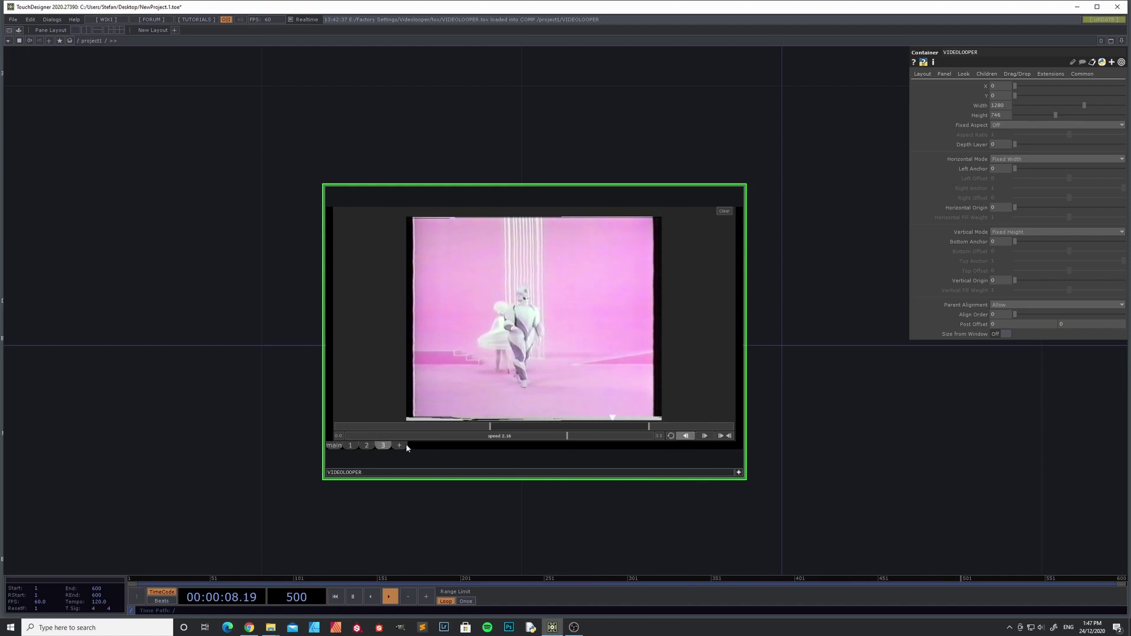
Step: Move the main timeline's loop range back to an early section of the video and store it as a fourth loop
left_click(334, 446)
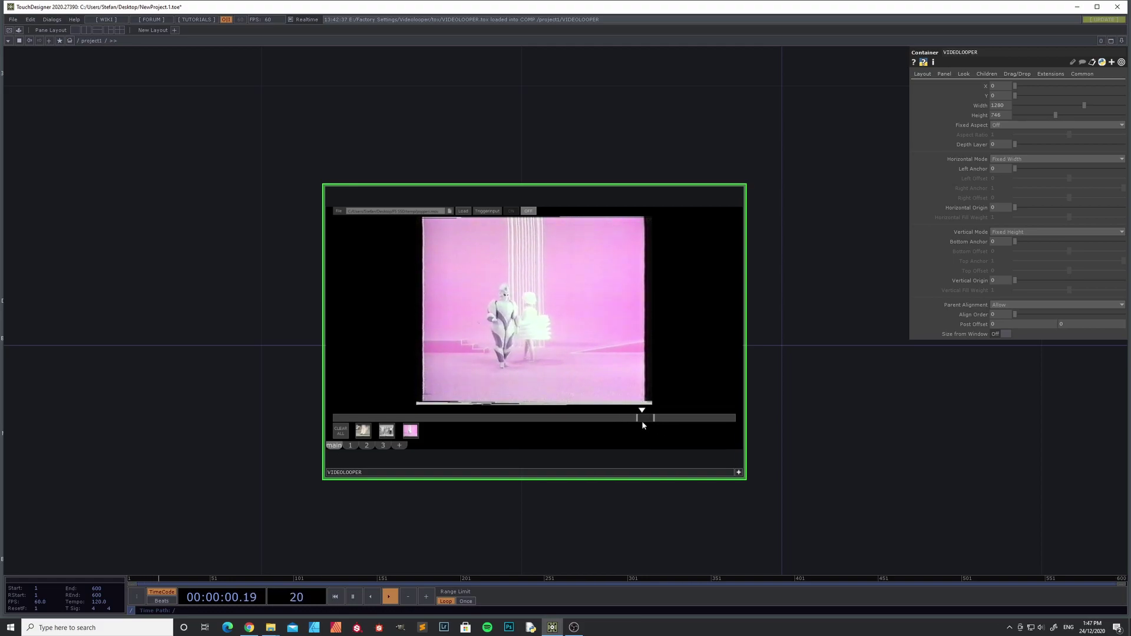
left_click_drag(627, 418, 426, 423)
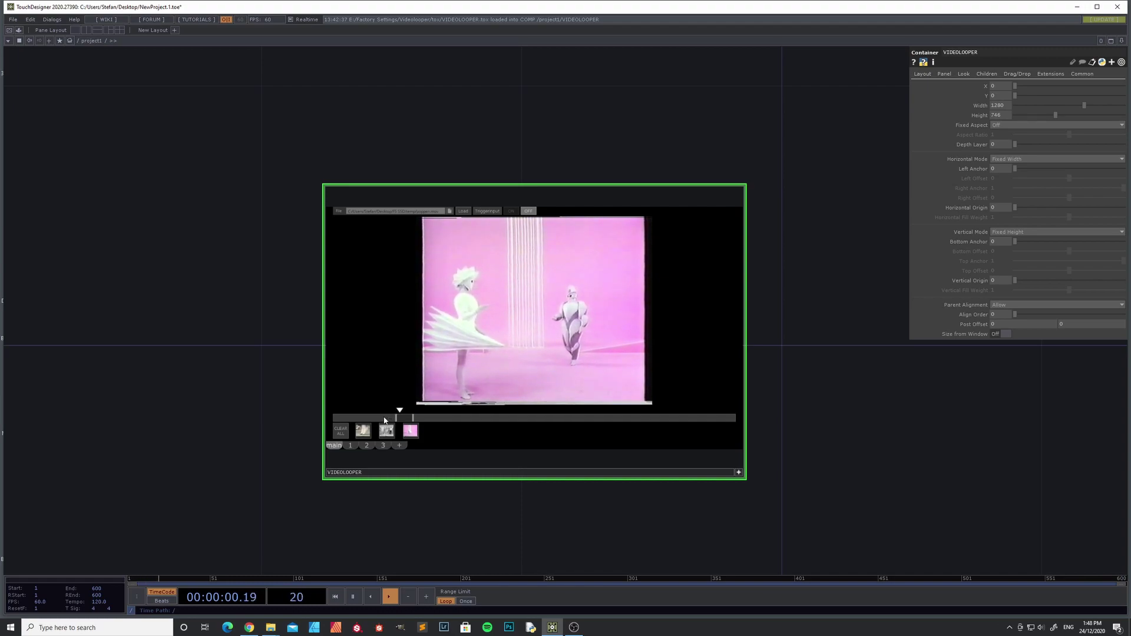
left_click_drag(385, 419, 364, 422)
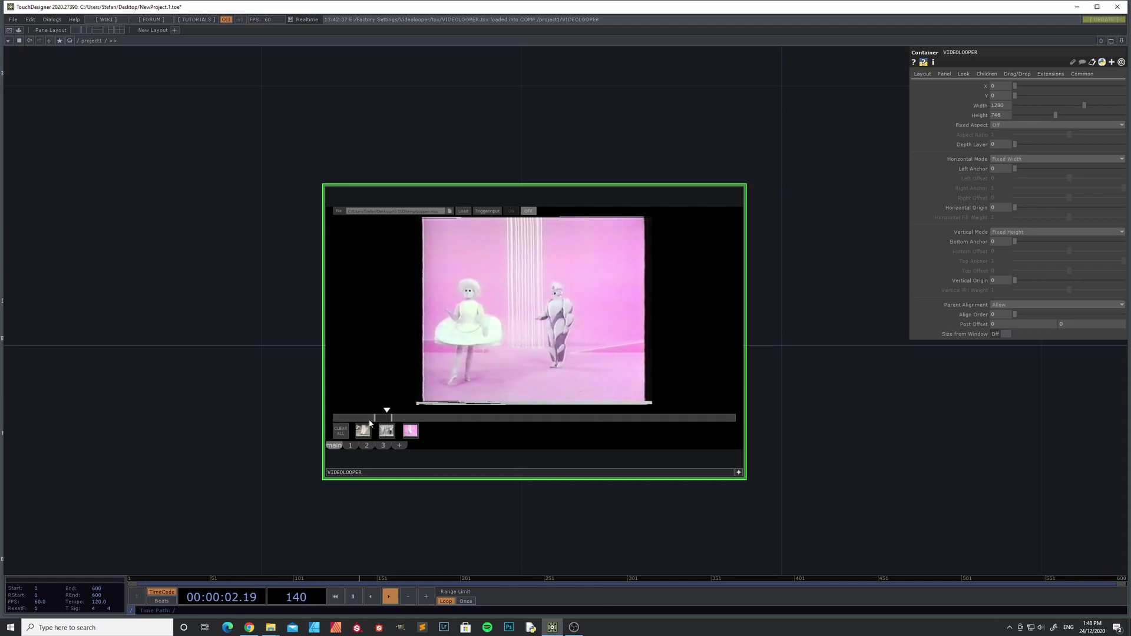
left_click(400, 446)
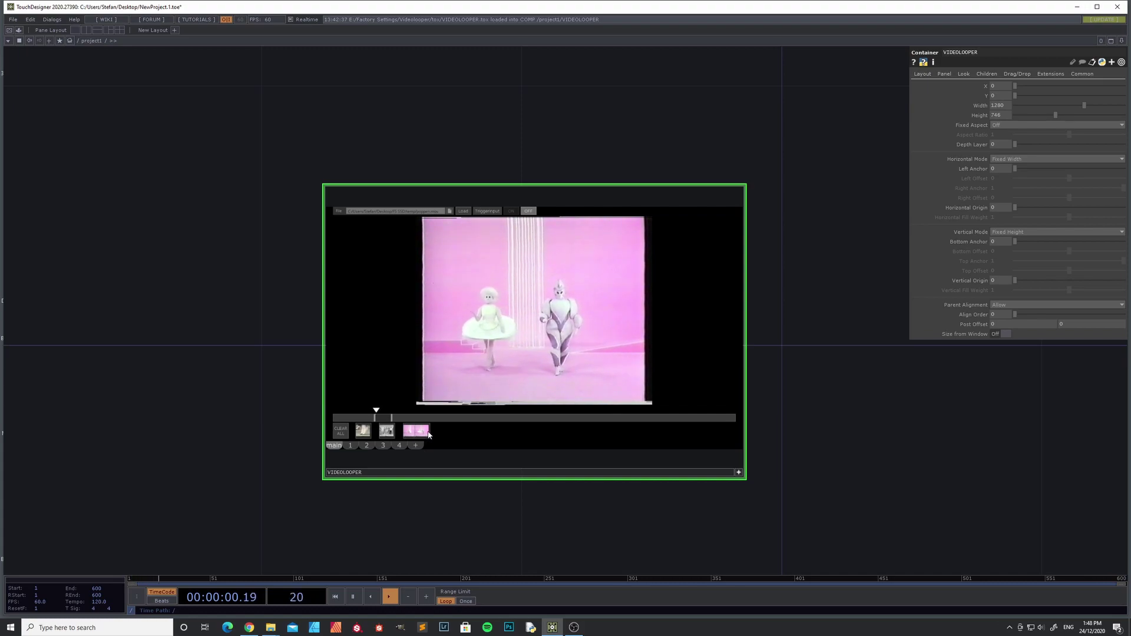
Step: Trim the start of loop 4 and set its playback speed to 2.41
left_click(399, 446)
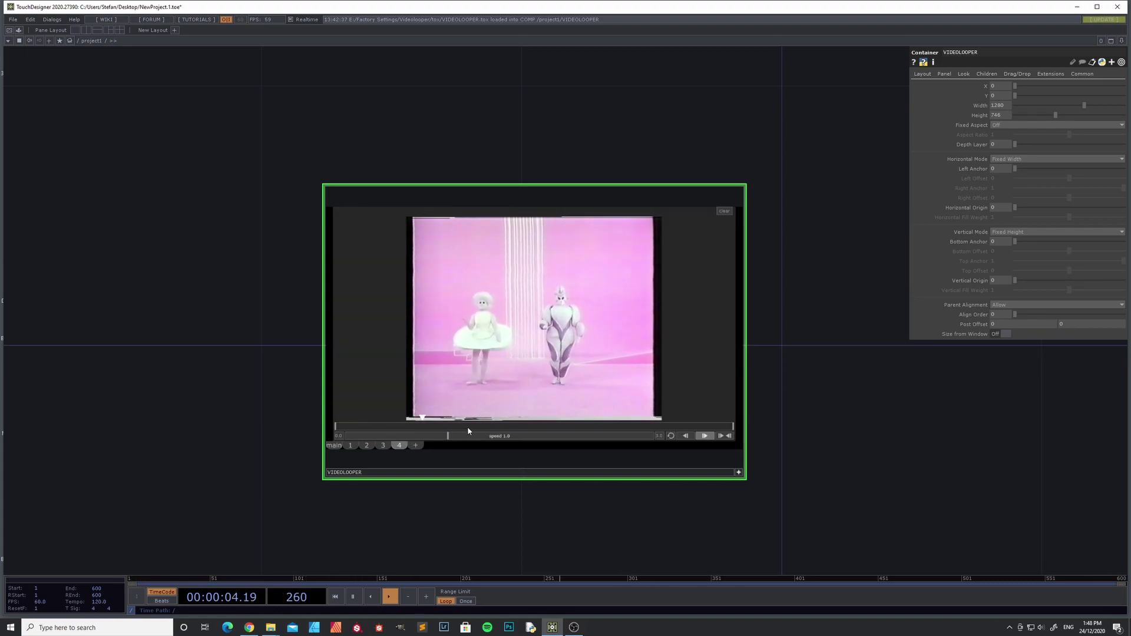
left_click(426, 426)
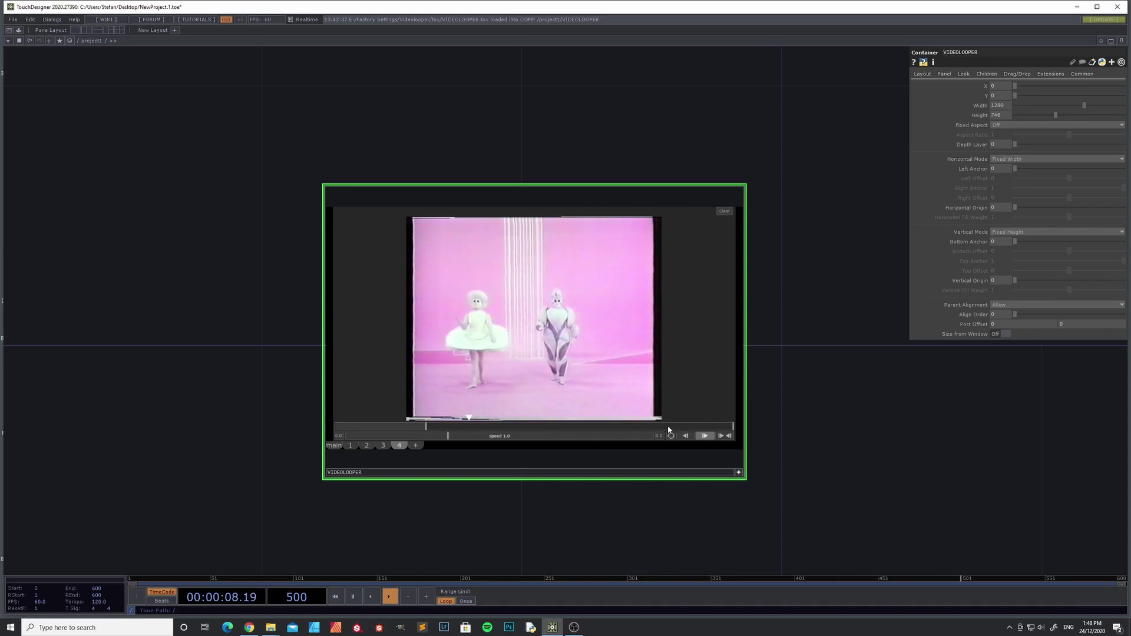
left_click_drag(563, 436, 594, 441)
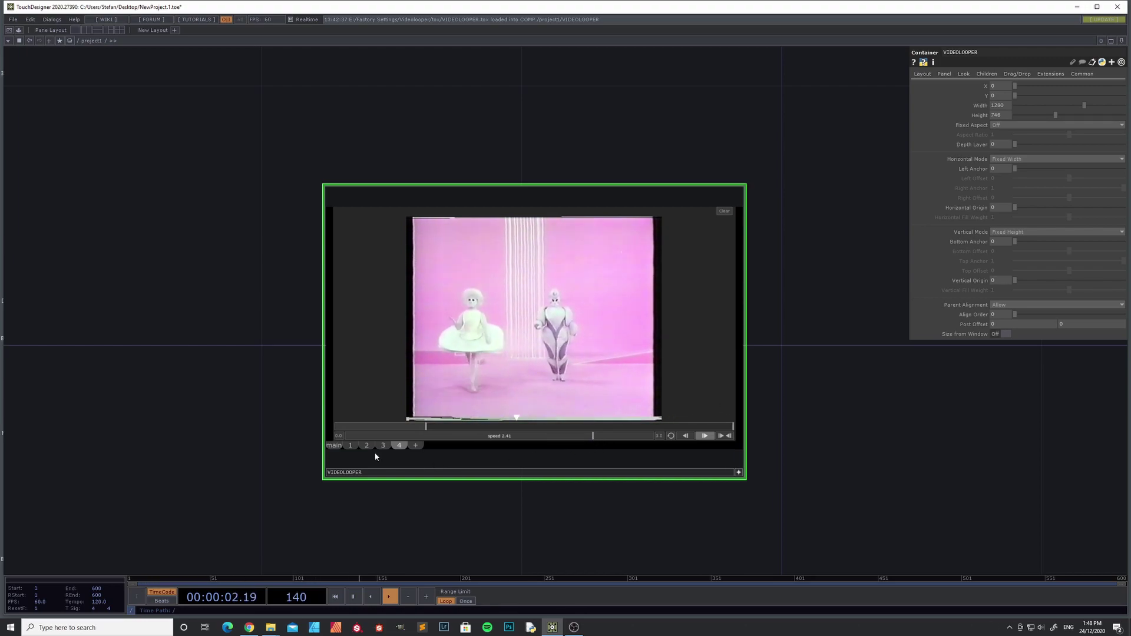
Step: Space the thumbnails of loops 3 and 4 apart on the main page, and check the stored loops one after another
left_click(335, 446)
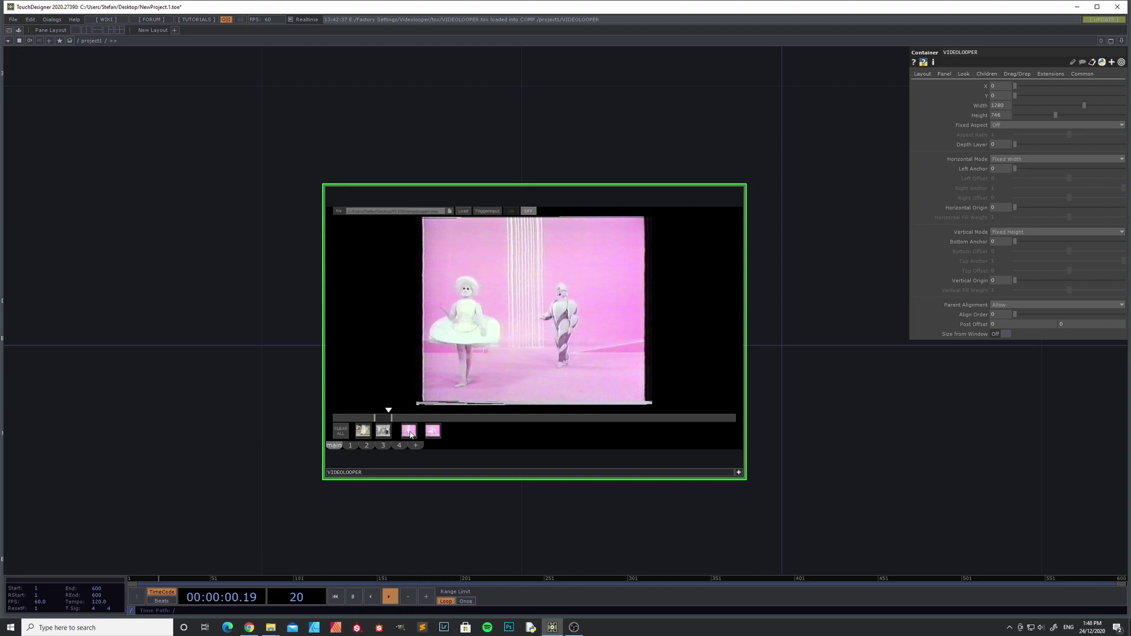
left_click(366, 446)
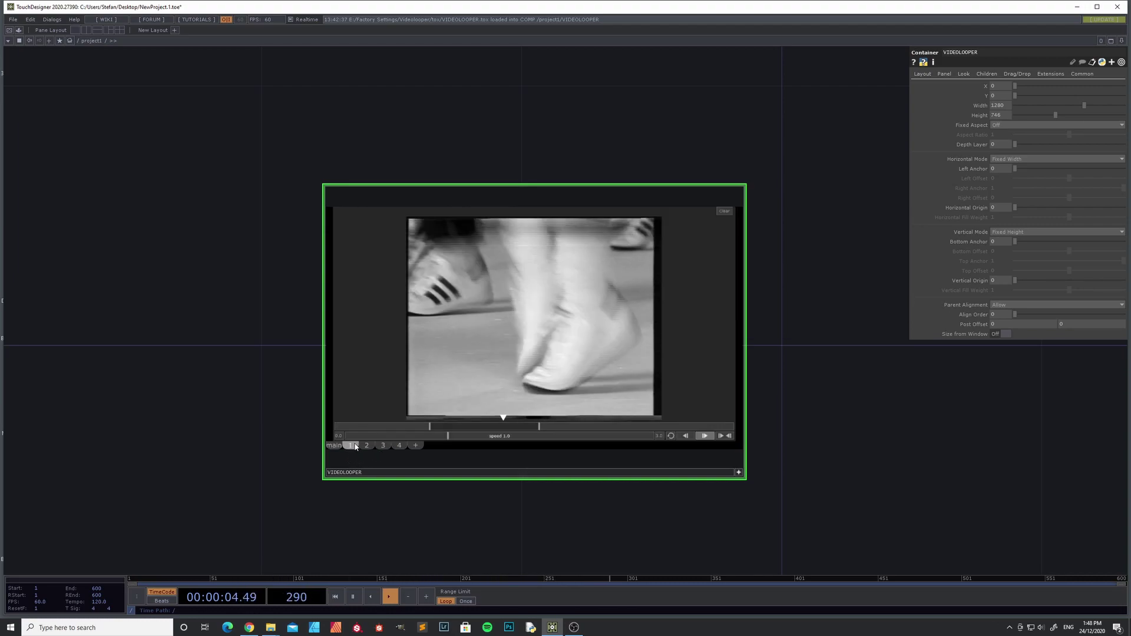
left_click(399, 446)
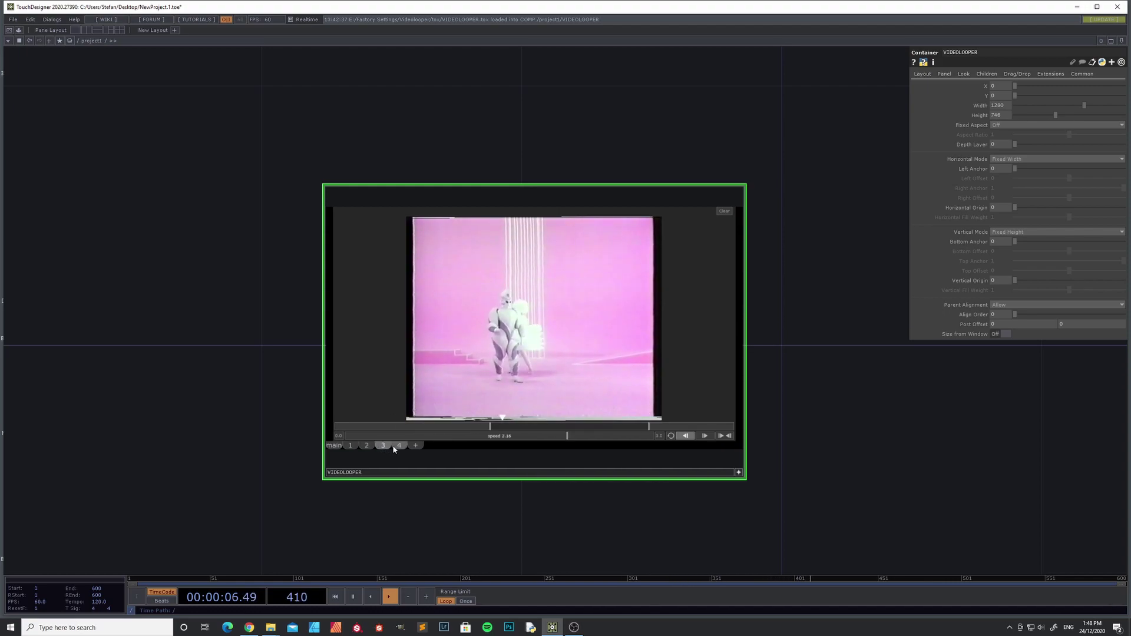
left_click(333, 446)
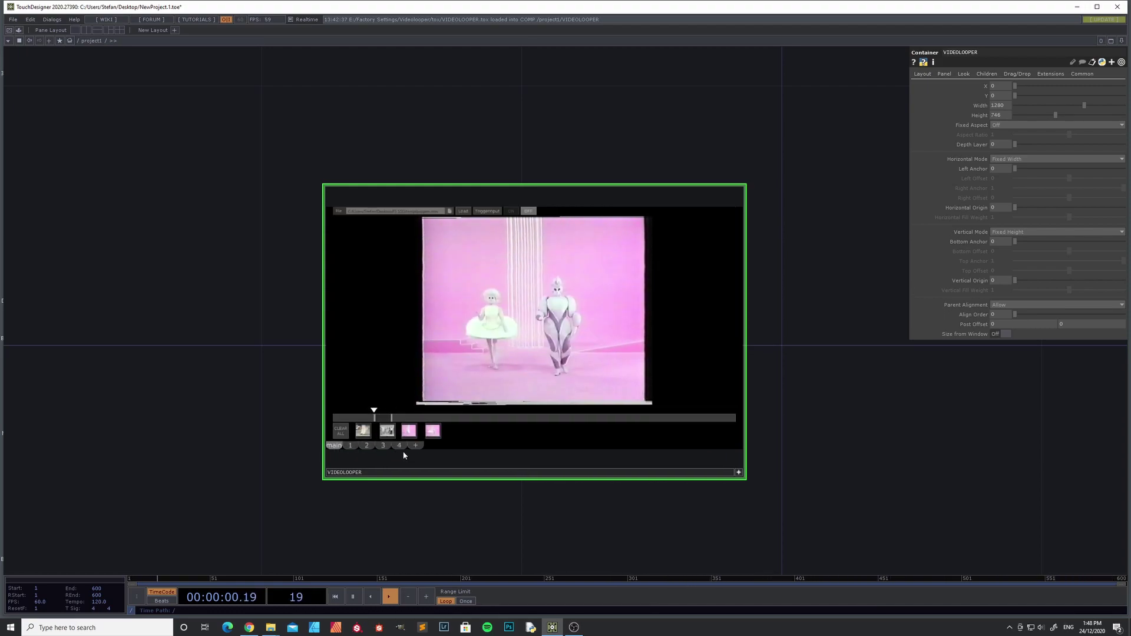
Step: Try moving the first loop's thumbnail behind the other three, and check the new order in loops 4 and 1
left_click(389, 432)
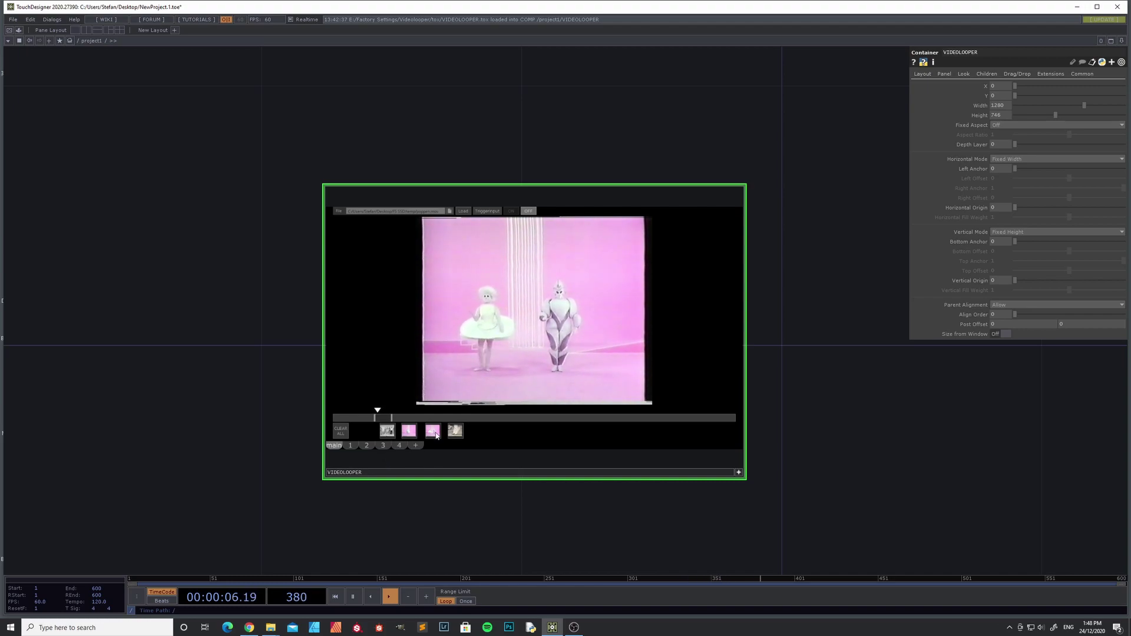
left_click(400, 447)
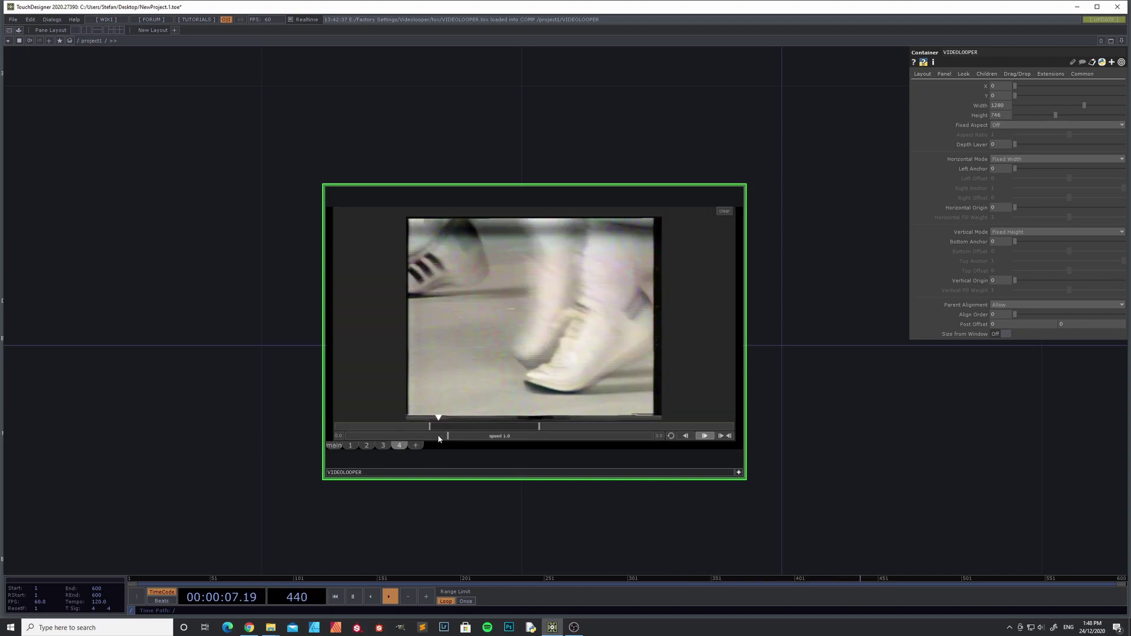
left_click(333, 446)
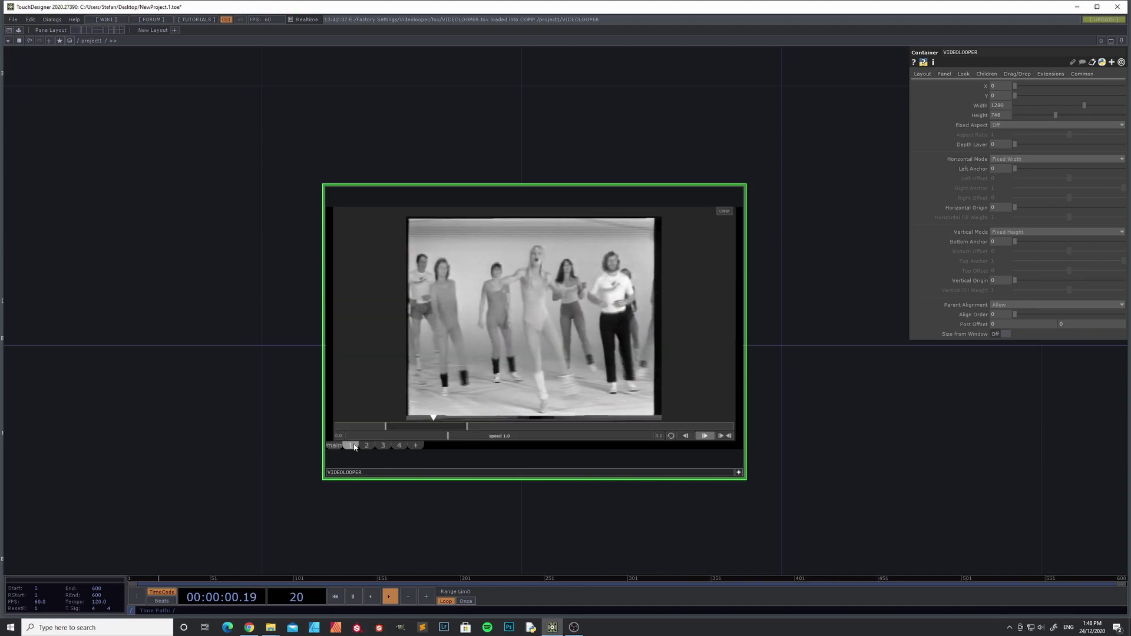
left_click(334, 446)
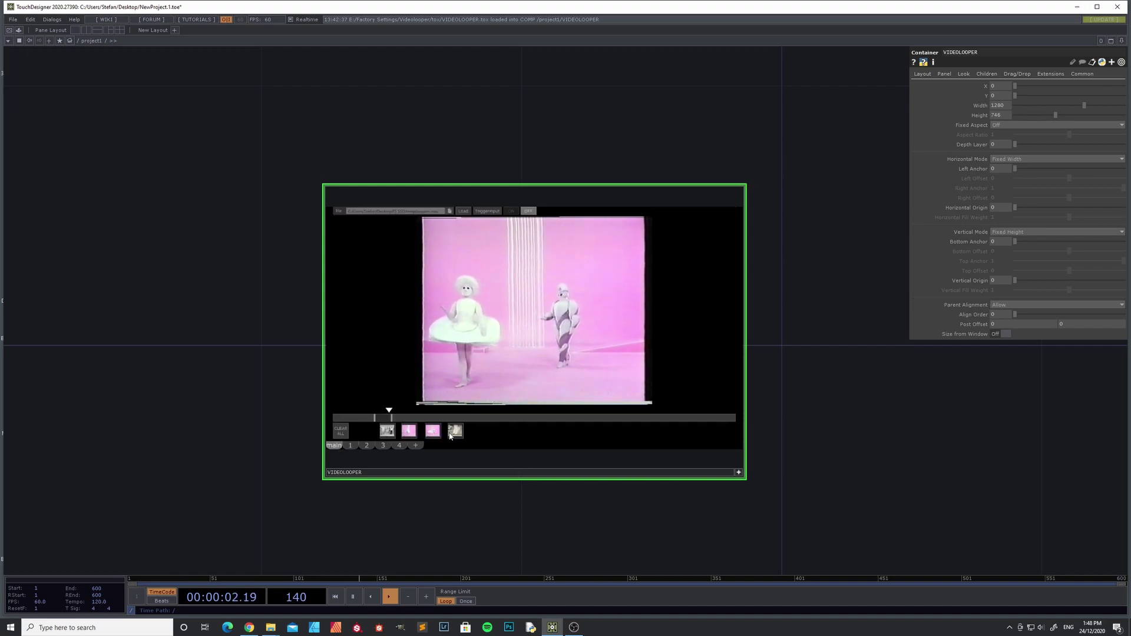
Step: Return the color footage loop's thumbnail from last to first place and check its position in the loop order
left_click_drag(450, 435, 363, 434)
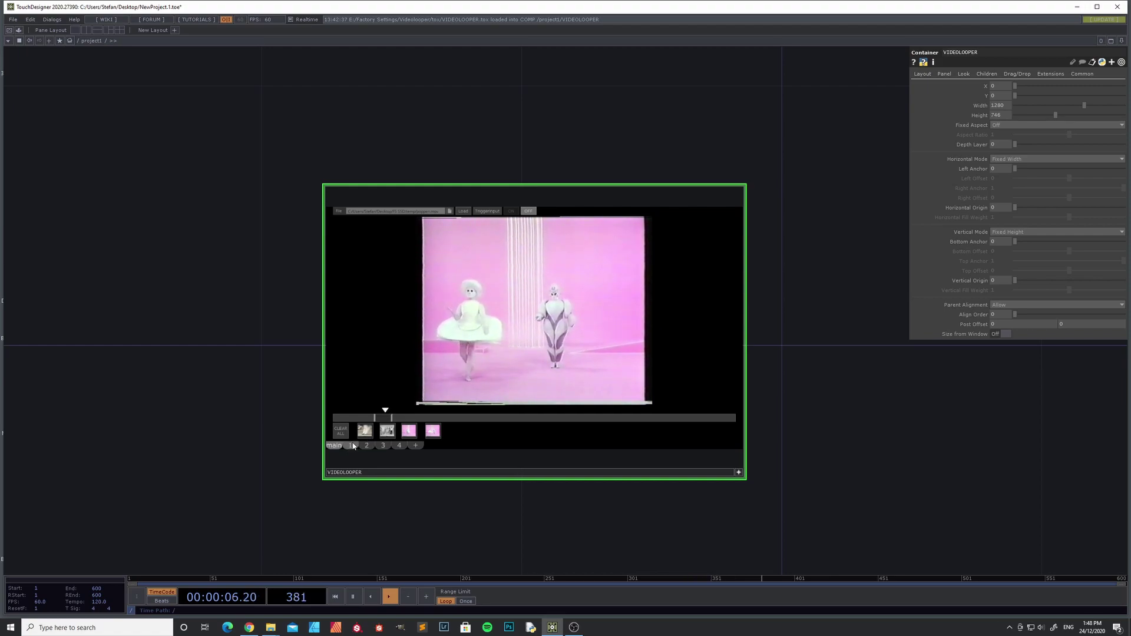
left_click(350, 447)
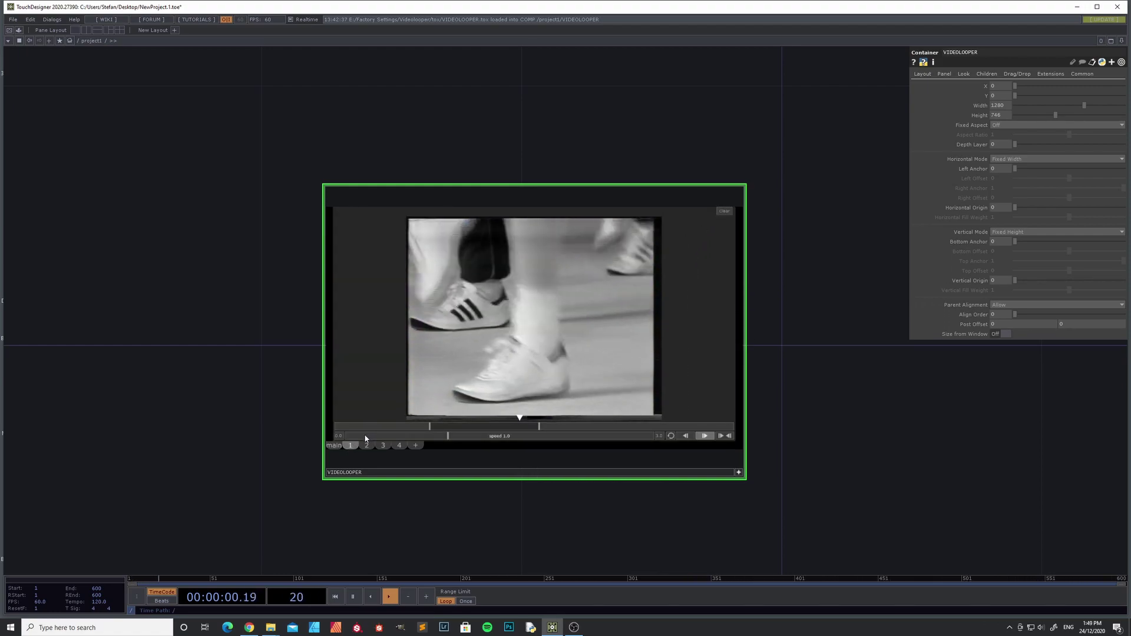
left_click(334, 446)
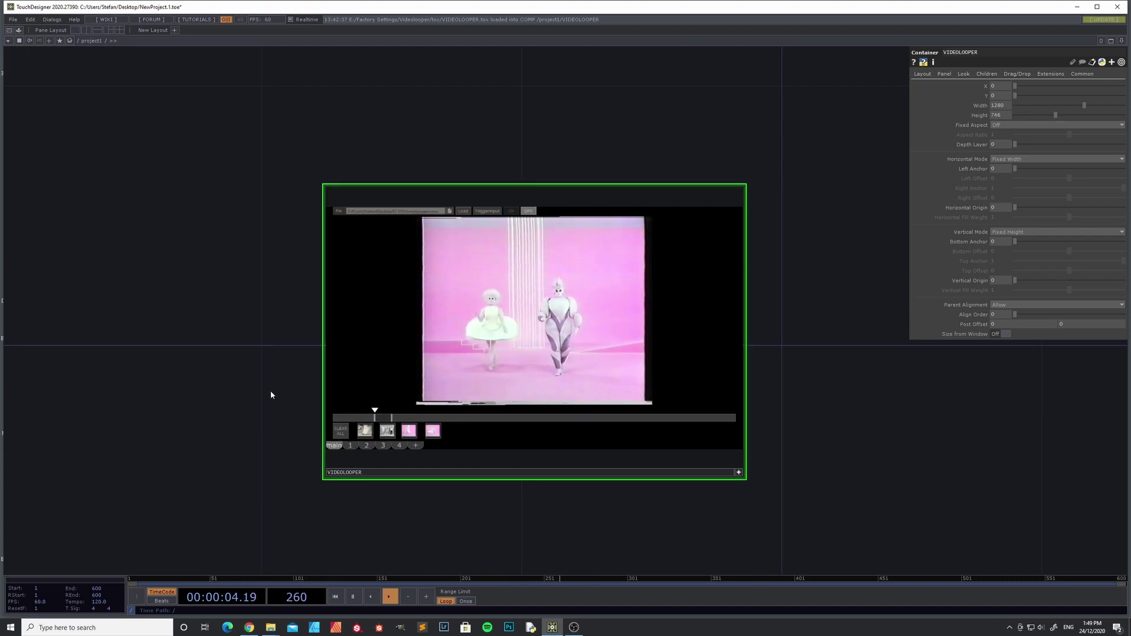
Step: Add the BPM_SEQUENCER component file to the network and place it beside VIDEOLOOPER, leaving a gap between them
scroll(276, 377, "down", 3)
scroll(286, 357, "up", 3)
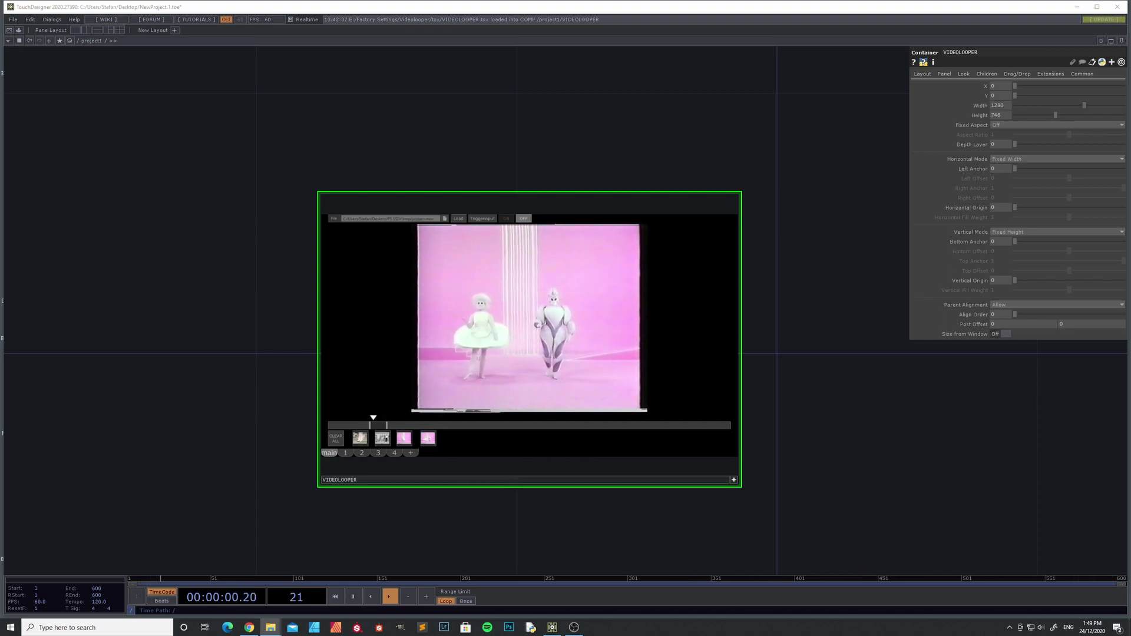
left_click_drag(107, 377, 84, 377)
scroll(84, 376, "down", 5)
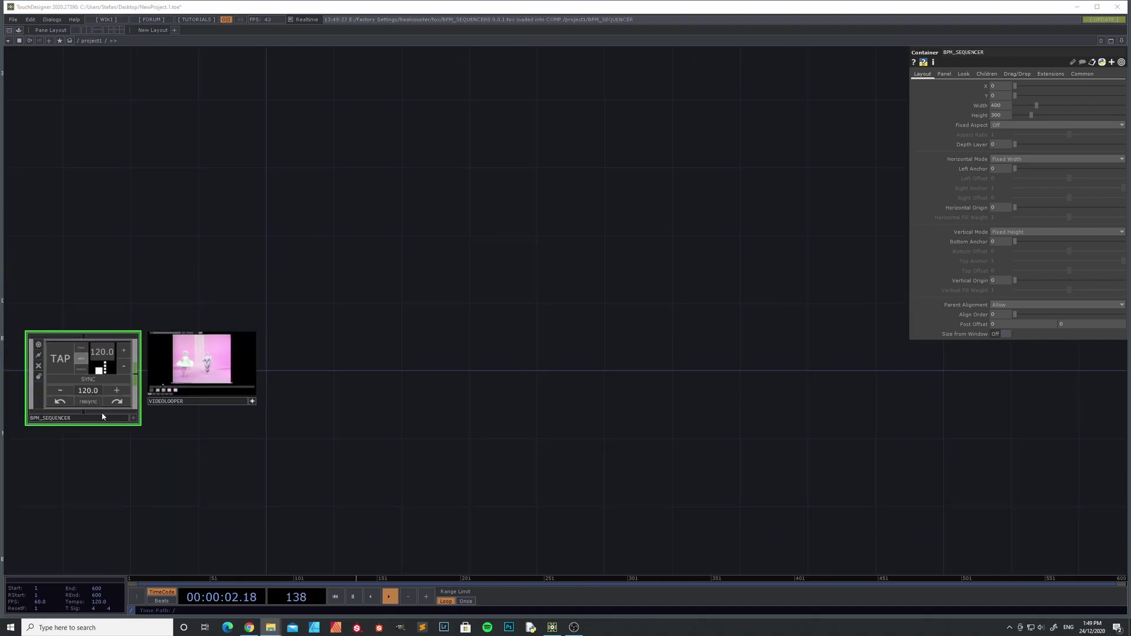
left_click_drag(180, 462, 359, 487)
left_click_drag(253, 418, 117, 418)
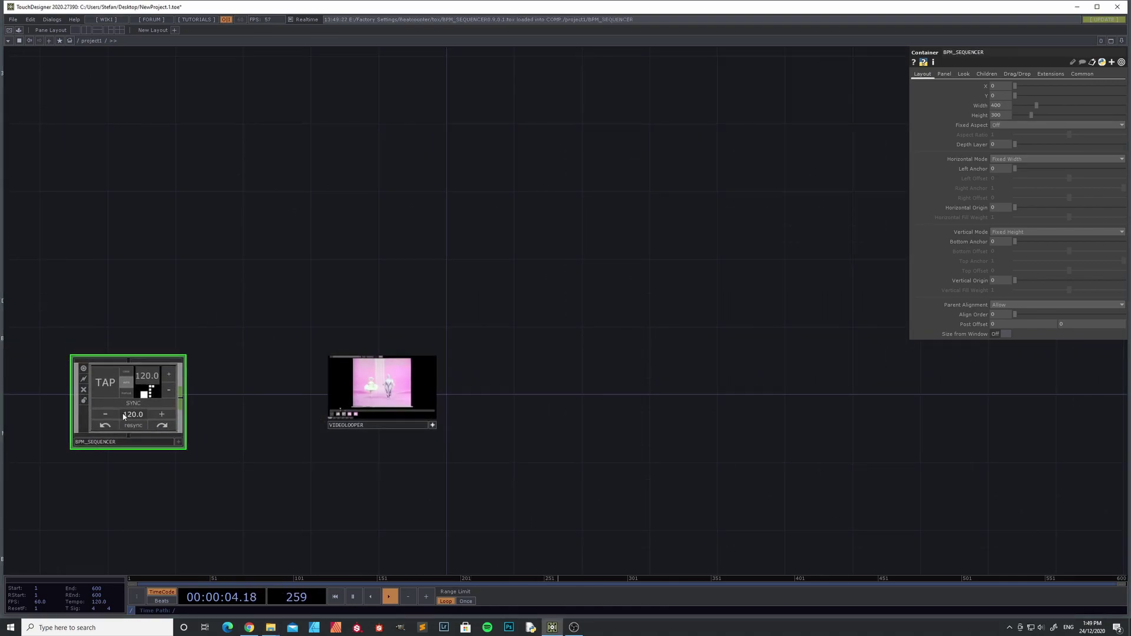
left_click_drag(273, 449, 370, 463)
left_click_drag(221, 437, 254, 419)
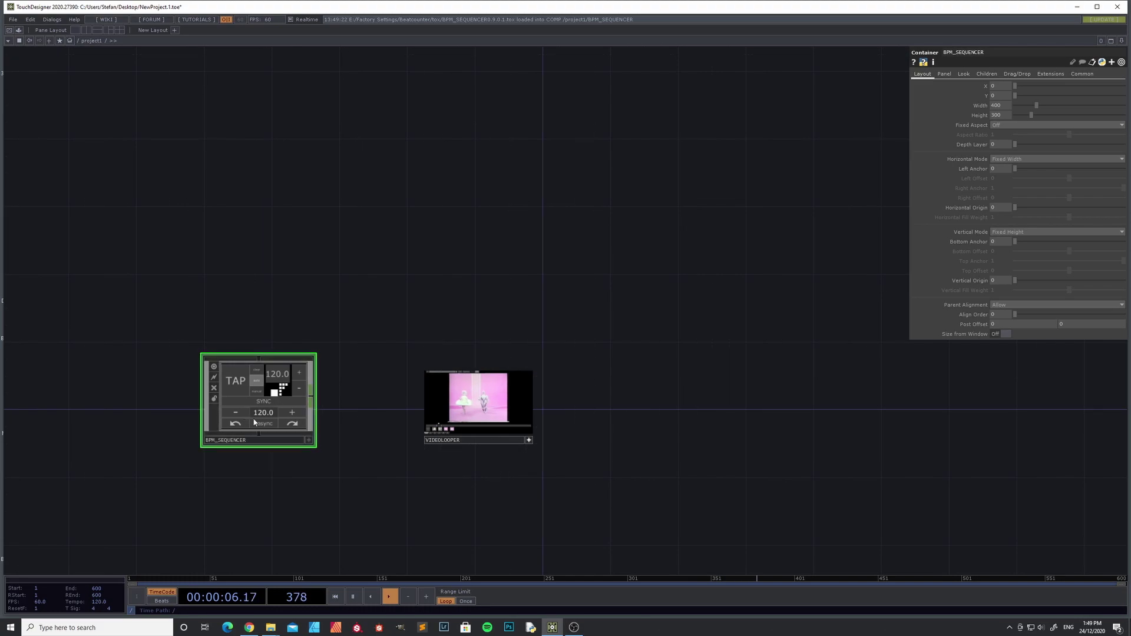
Step: Open the Beat dialog and place it in the empty network area above BPM_SEQUENCER and VIDEOLOOPER
scroll(254, 419, "up", 3)
scroll(252, 417, "up", 1)
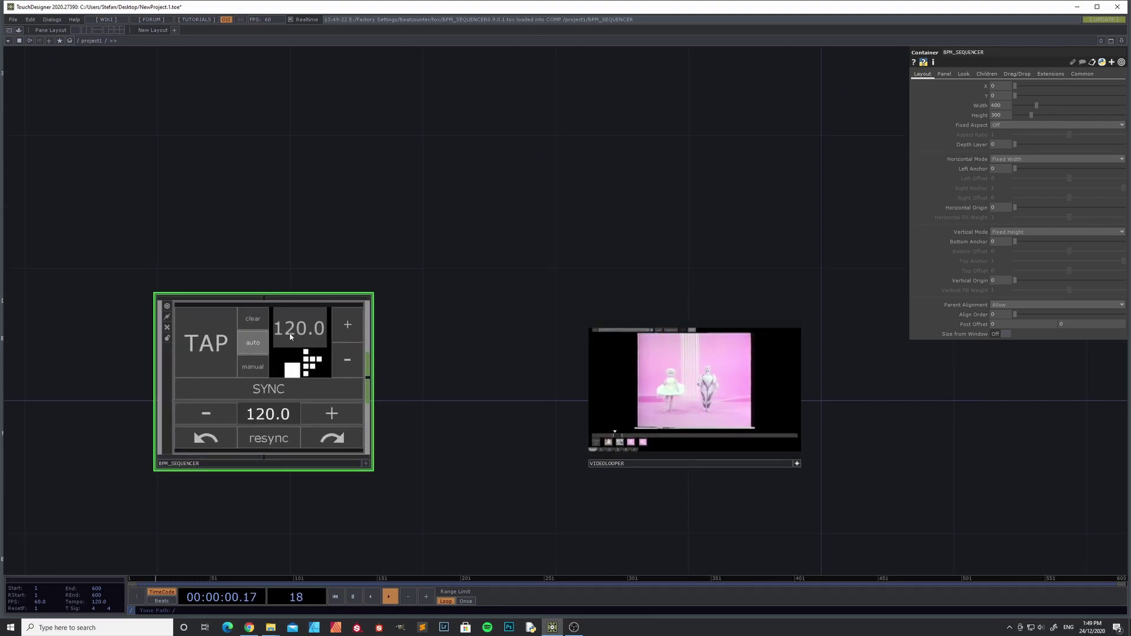
left_click(53, 19)
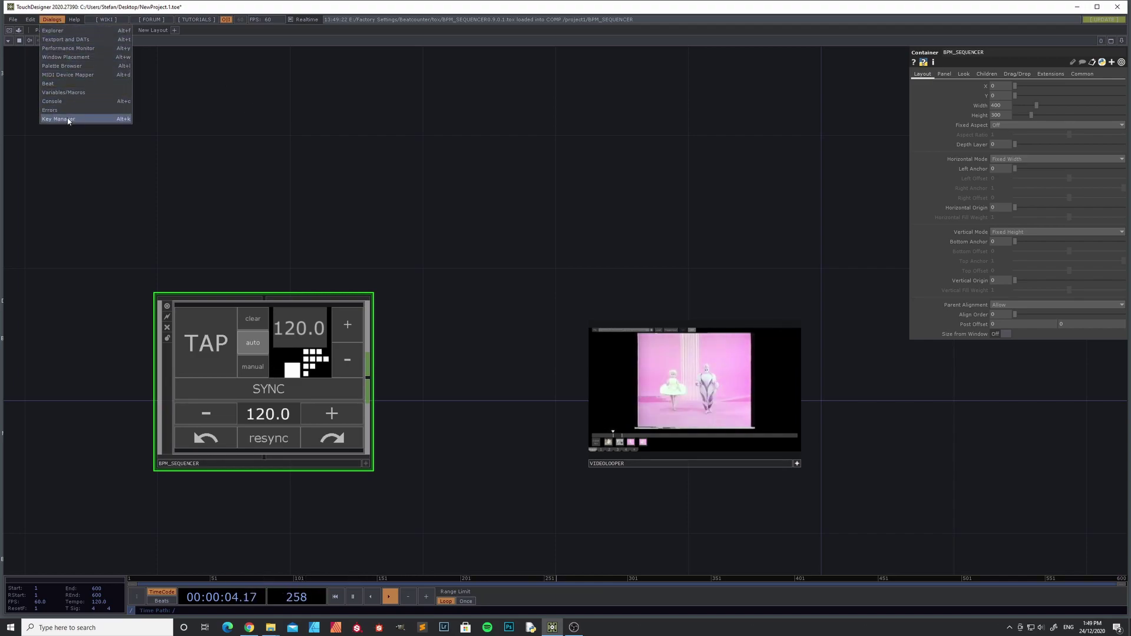
left_click(79, 85)
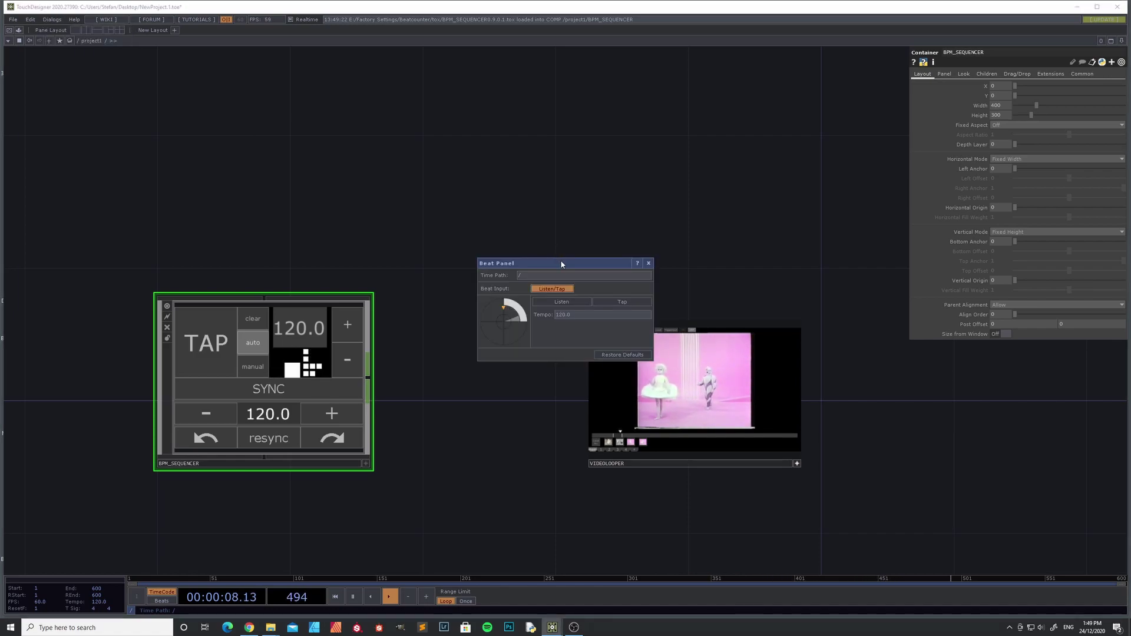
left_click_drag(561, 265, 486, 116)
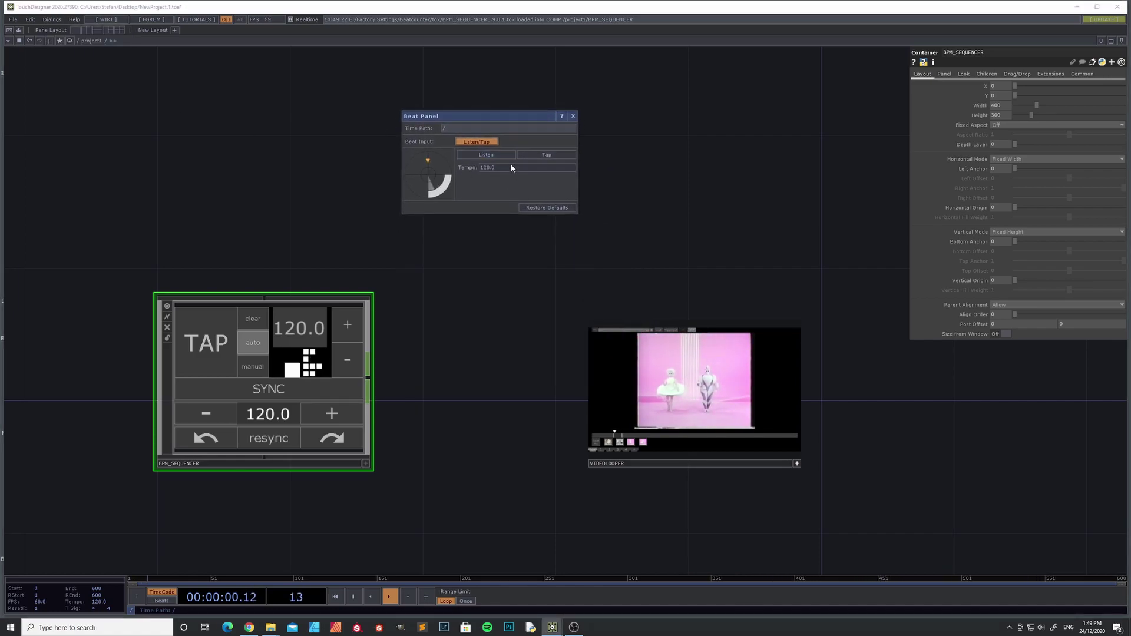
Step: Tap a tempo of 126.8 in BPM_SEQUENCER's active viewer, sync the project tempo to it, and deactivate the viewer
left_click(494, 155)
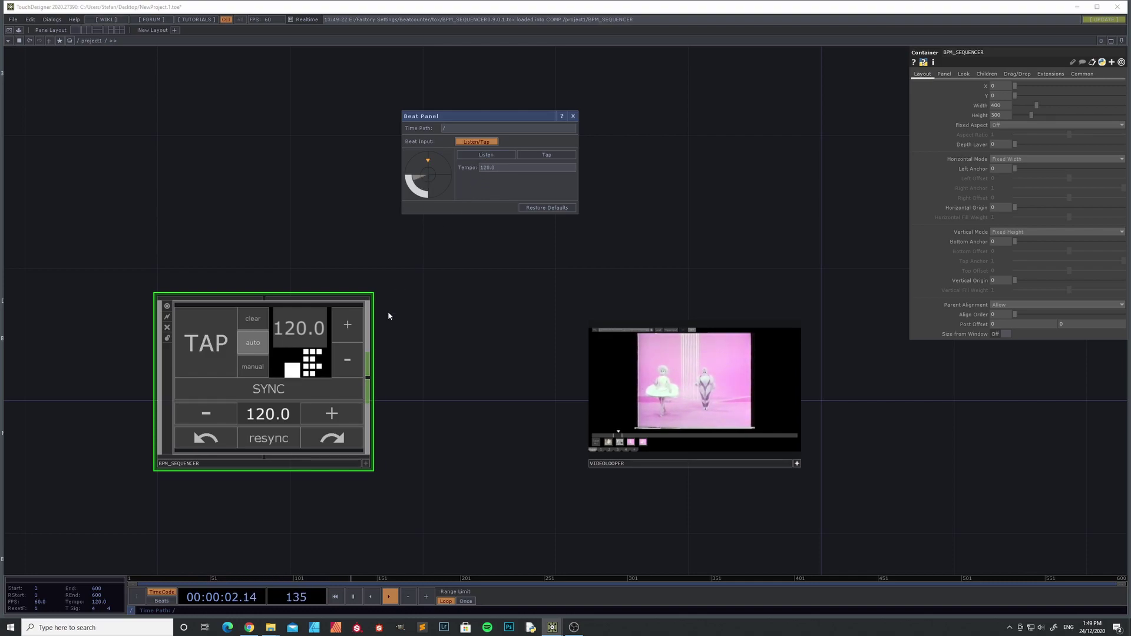
left_click(366, 465)
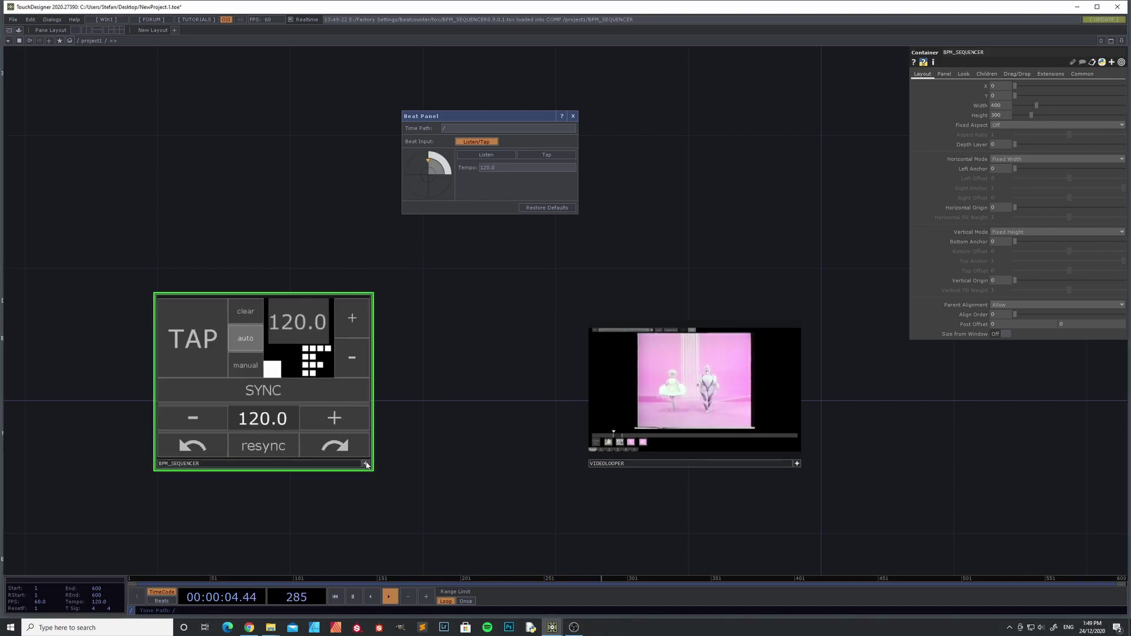
left_click(189, 344)
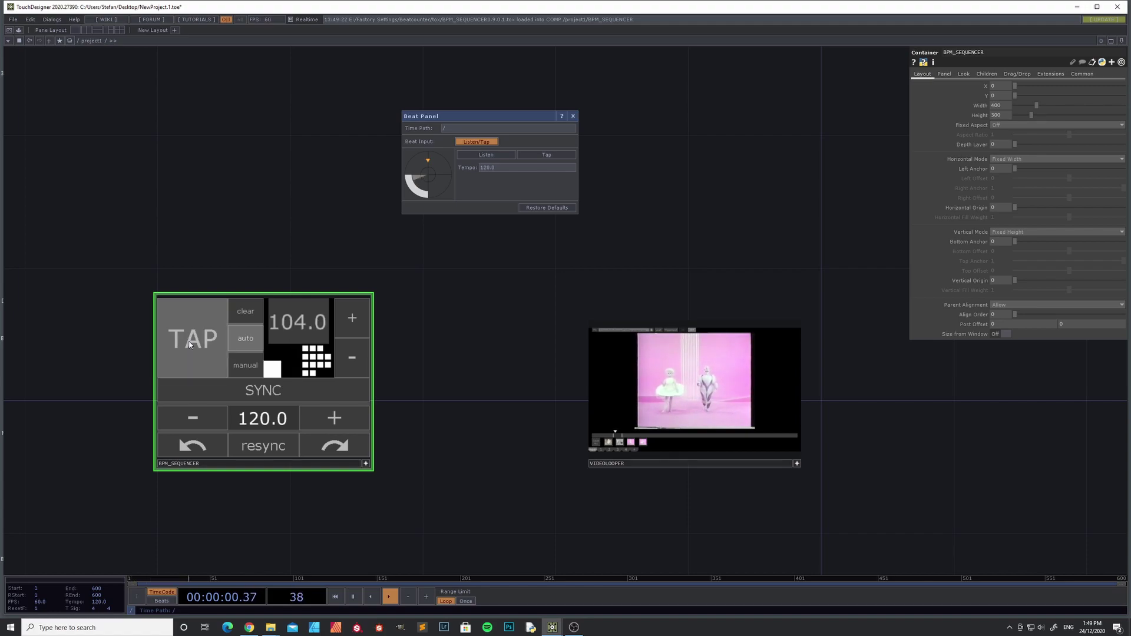
left_click(189, 344)
left_click(189, 344)
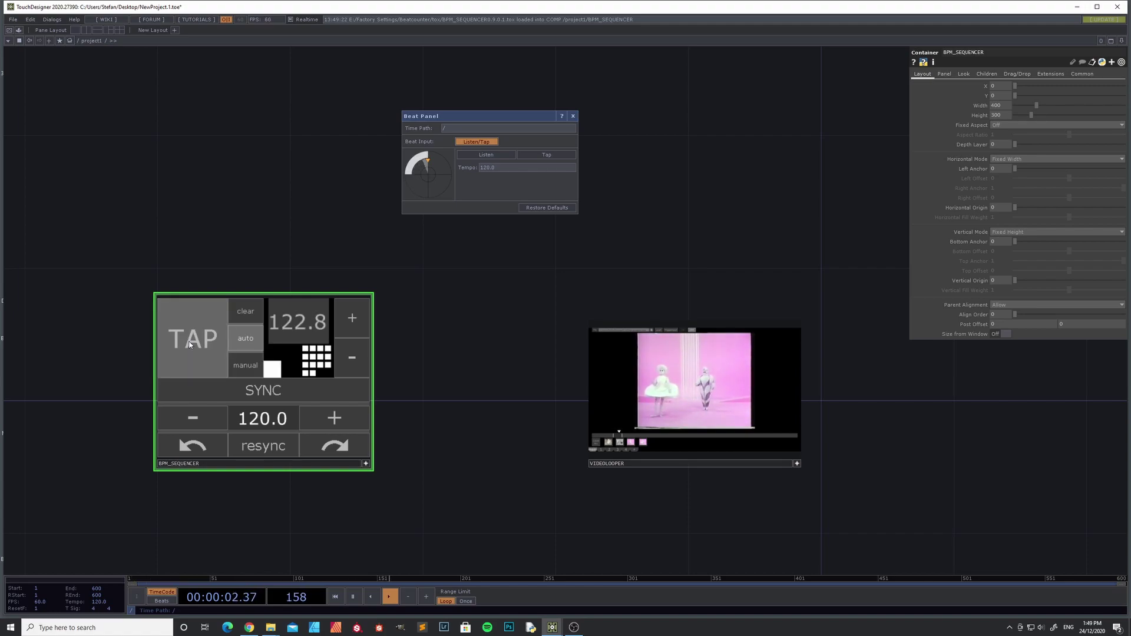
left_click(189, 344)
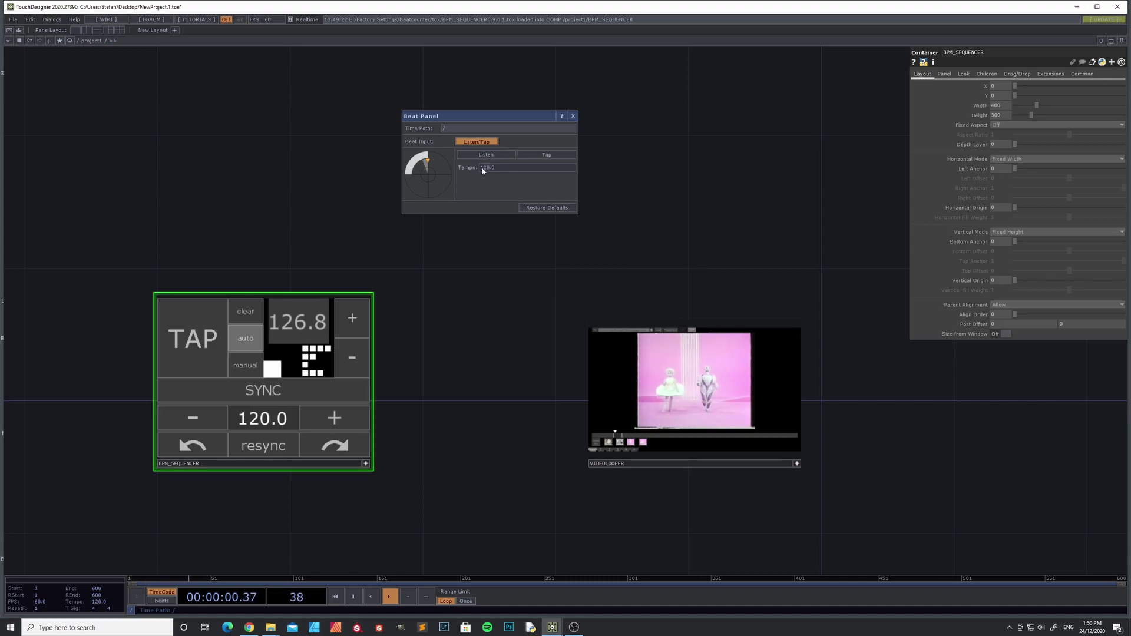
left_click(268, 394)
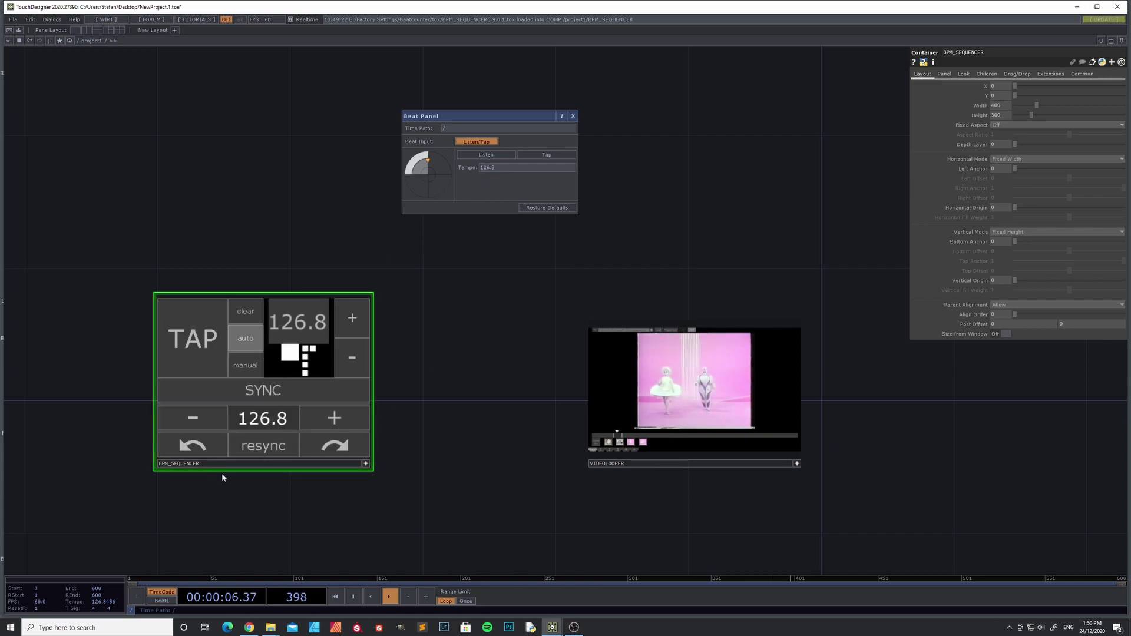
left_click(366, 464)
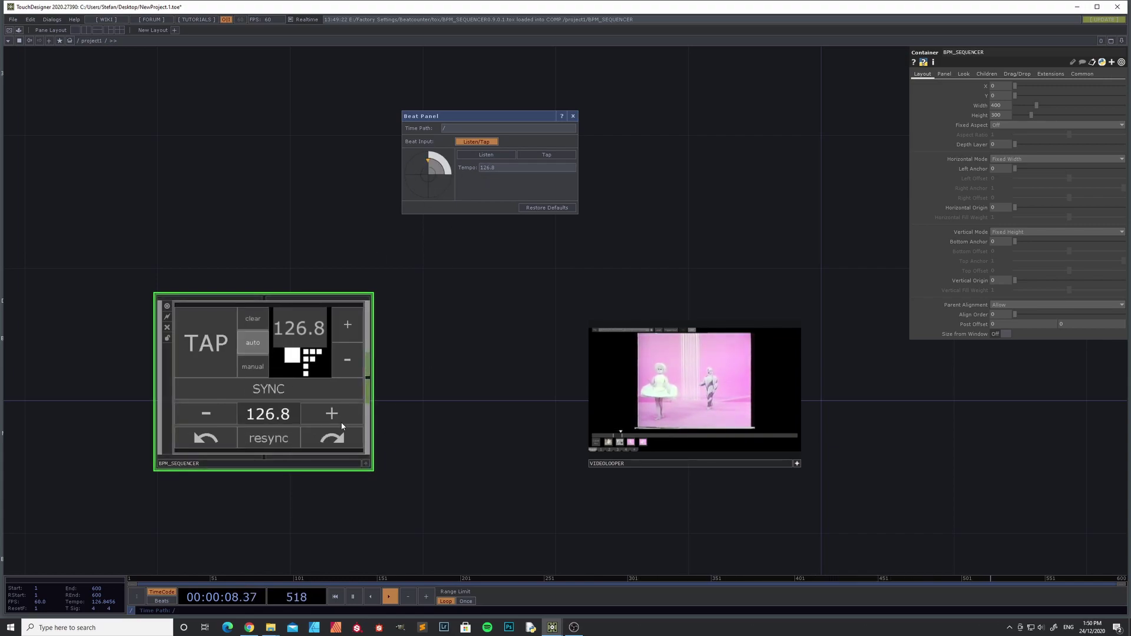
Step: Add a Null CHOP to the output of BPM_SEQUENCER and inspect its beat channels
scroll(333, 474, "down", 3)
left_click_drag(324, 448, 318, 423)
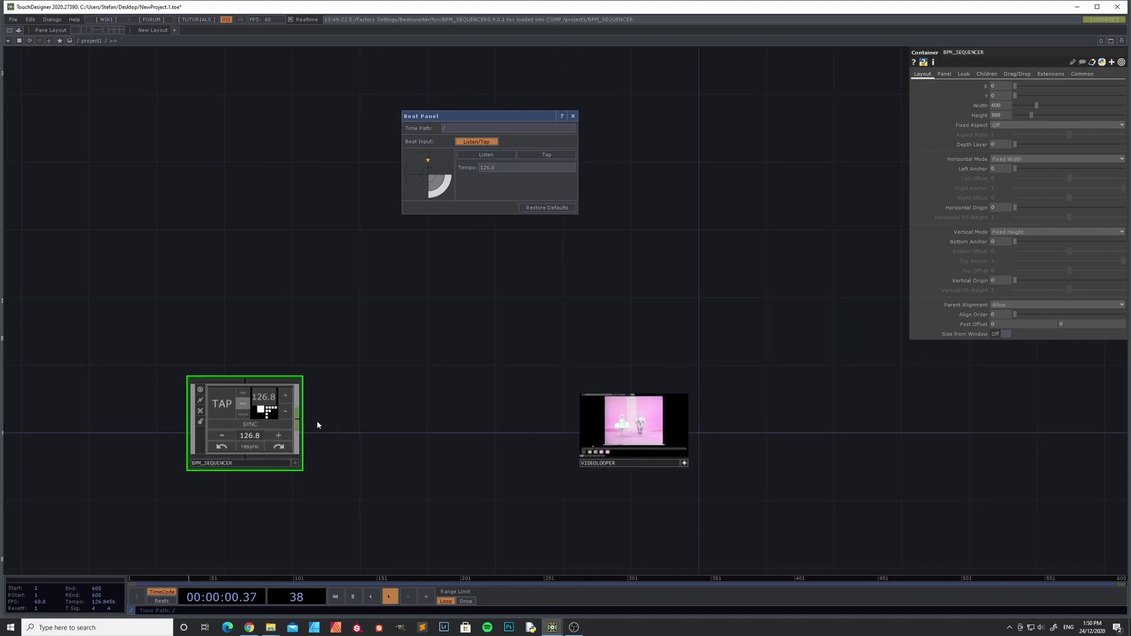
right_click(297, 421)
left_click(321, 412)
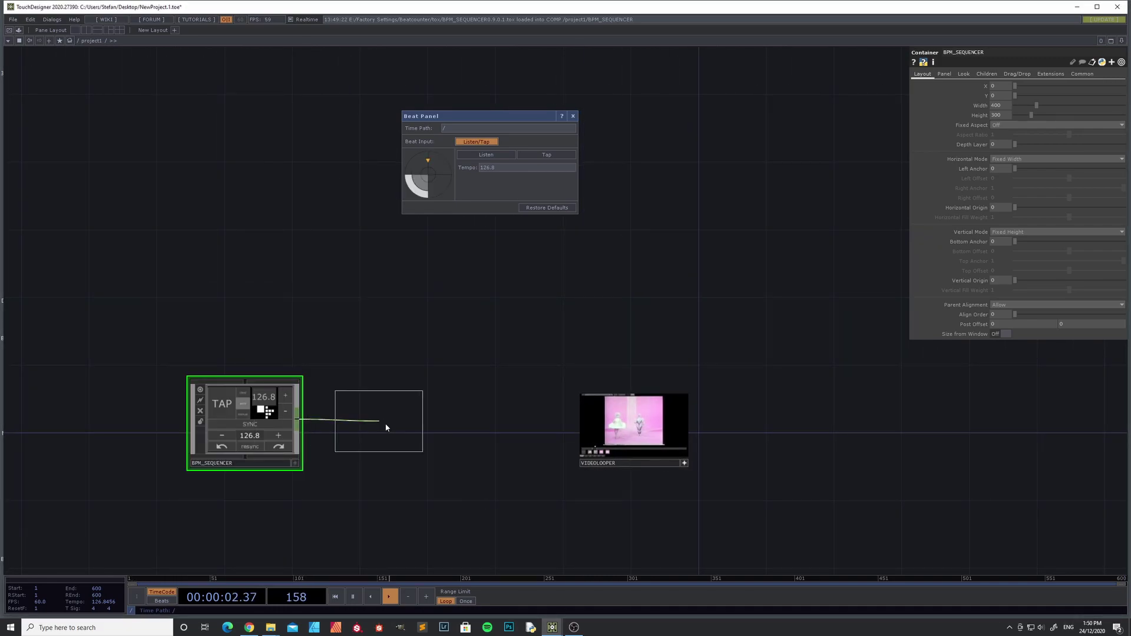
left_click(391, 417)
scroll(436, 453, "up", 3)
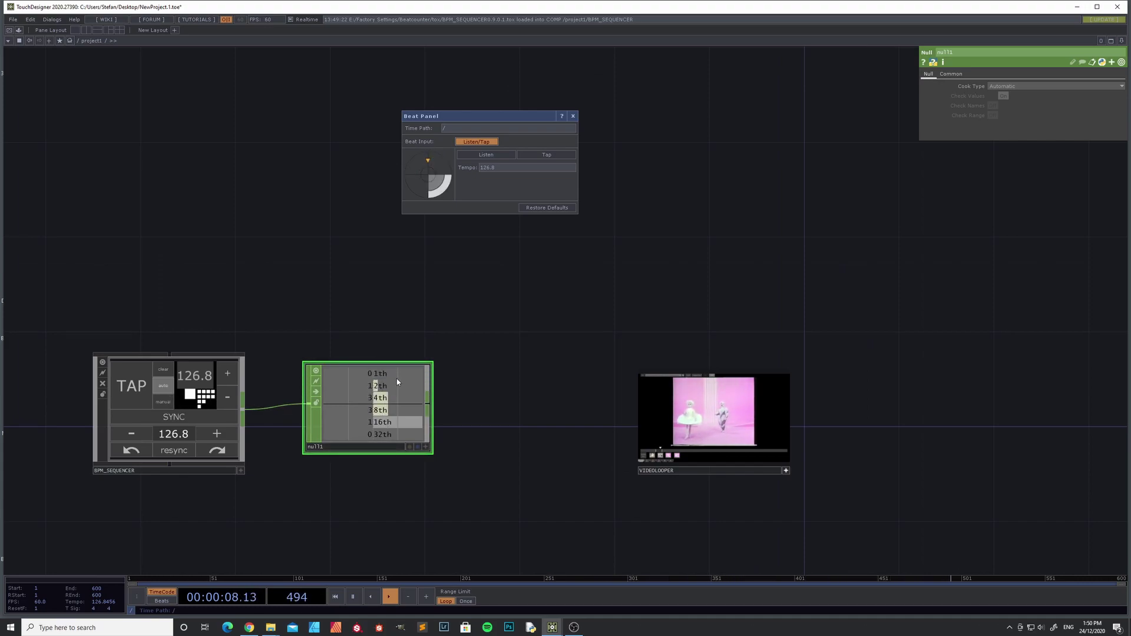
scroll(374, 428, "up", 2)
scroll(387, 364, "down", 2)
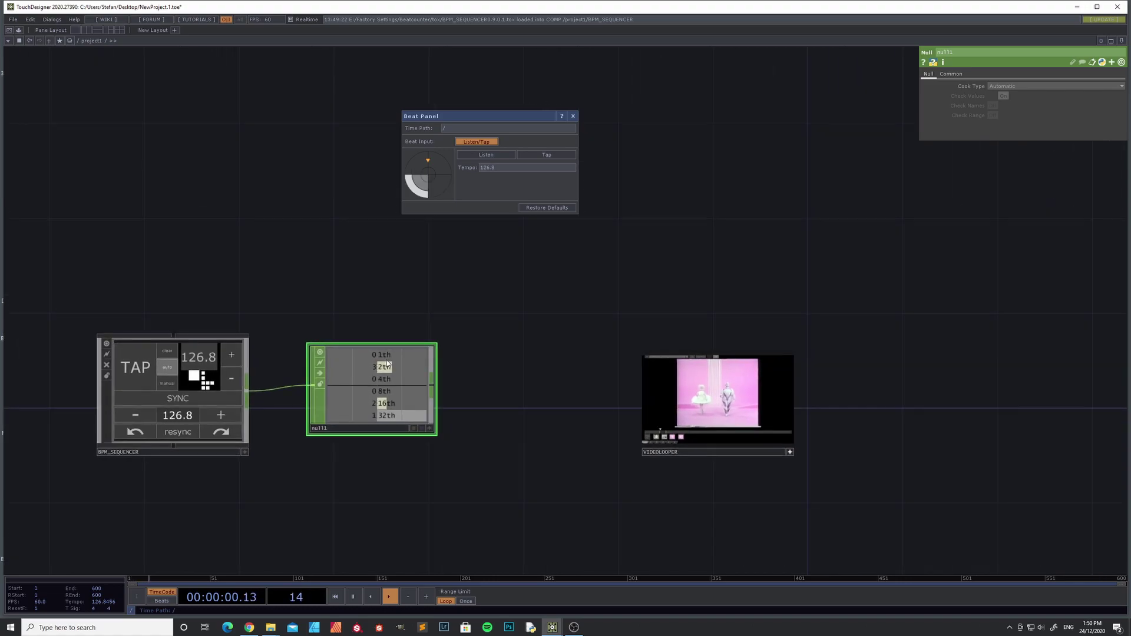
scroll(380, 359, "up", 1)
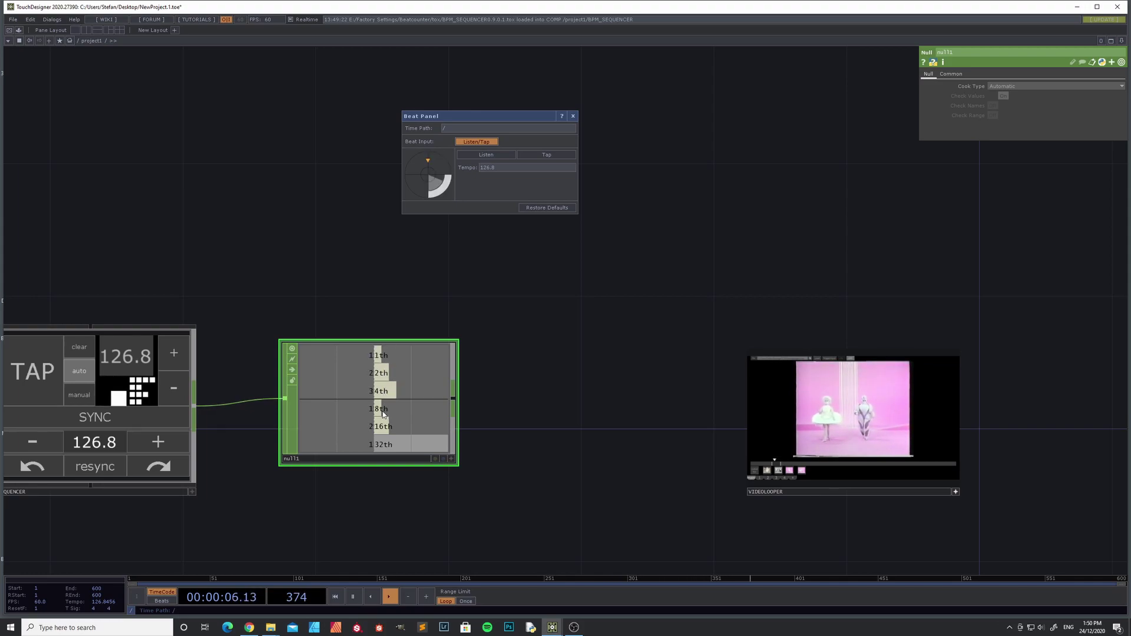
scroll(383, 414, "down", 2)
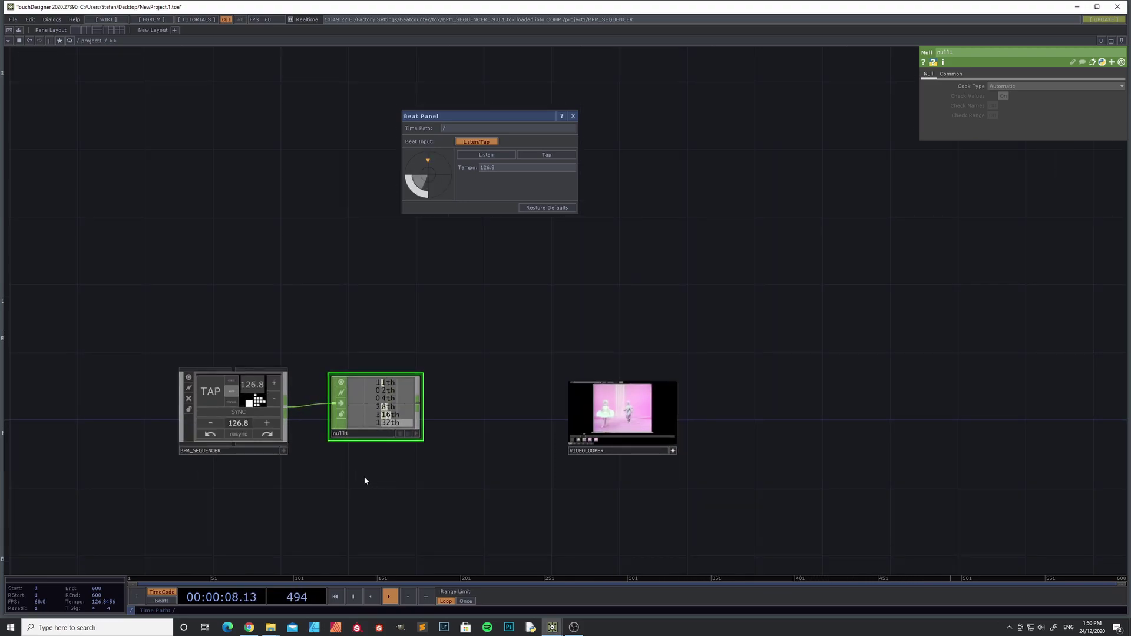
Step: Deactivate VIDEOLOOPER's viewer and move the component farther away from the Null CHOP, level with it, leaving room for more operators
left_click_drag(372, 472, 414, 466)
right_click_drag(434, 464, 221, 379)
left_click_drag(268, 403, 165, 403)
scroll(528, 445, "up", 2)
left_click_drag(485, 431, 375, 419)
left_click_drag(635, 390, 469, 367)
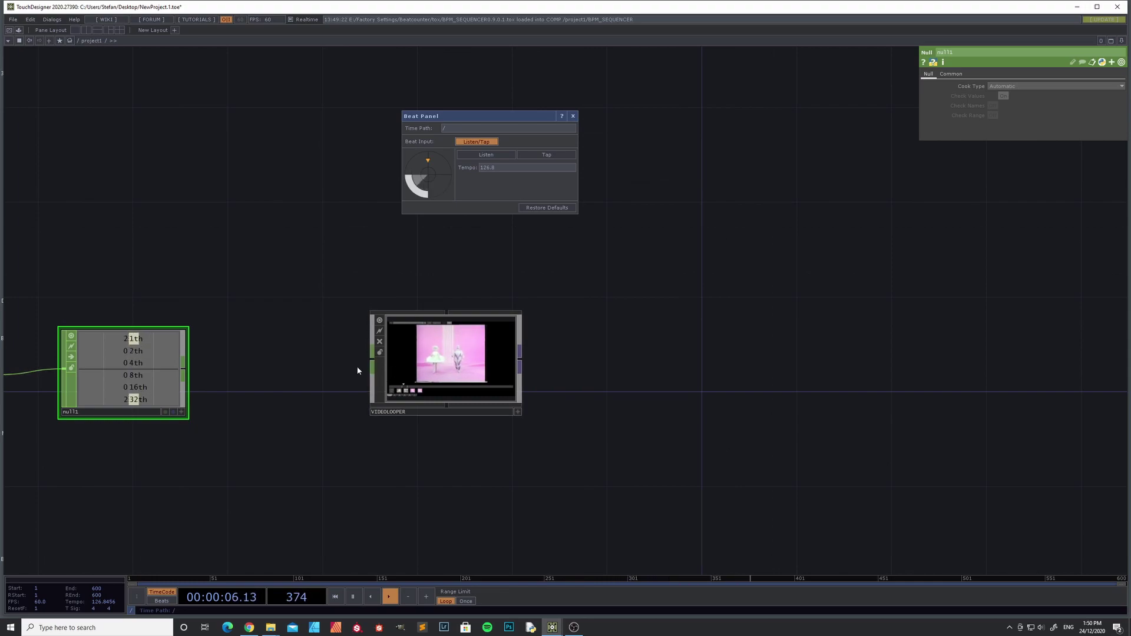
left_click_drag(346, 412, 545, 405)
scroll(398, 406, "down", 2)
right_click_drag(428, 400, 245, 475)
left_click_drag(339, 375, 237, 375)
Step: Add a Select CHOP to the output of the Null CHOP and place it beside the null
left_click(324, 386)
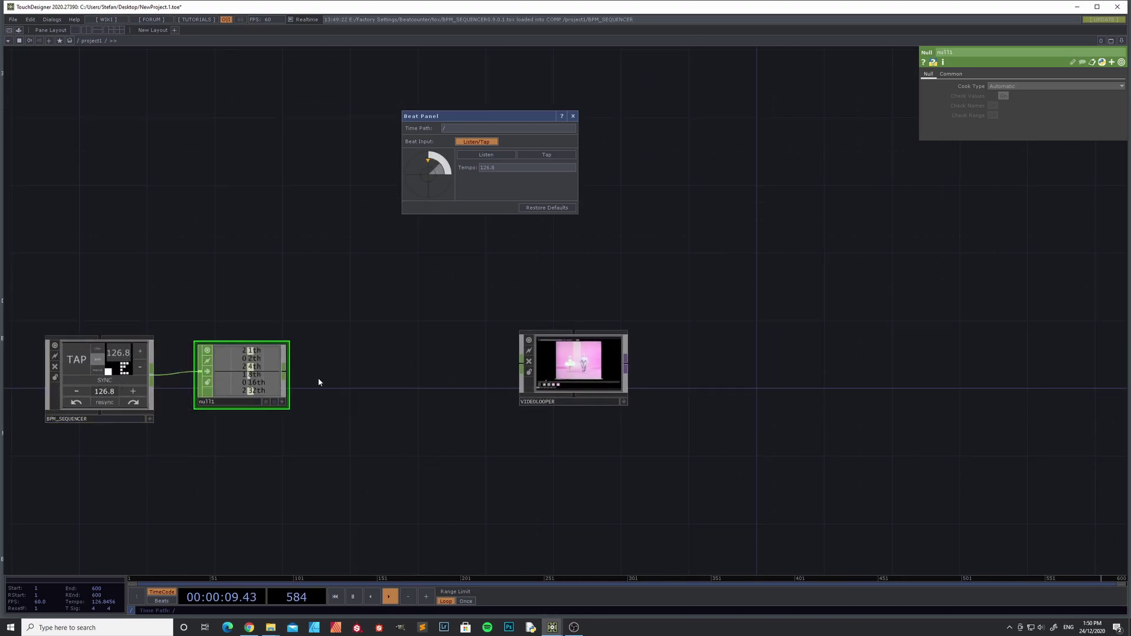
left_click(286, 377)
type("se")
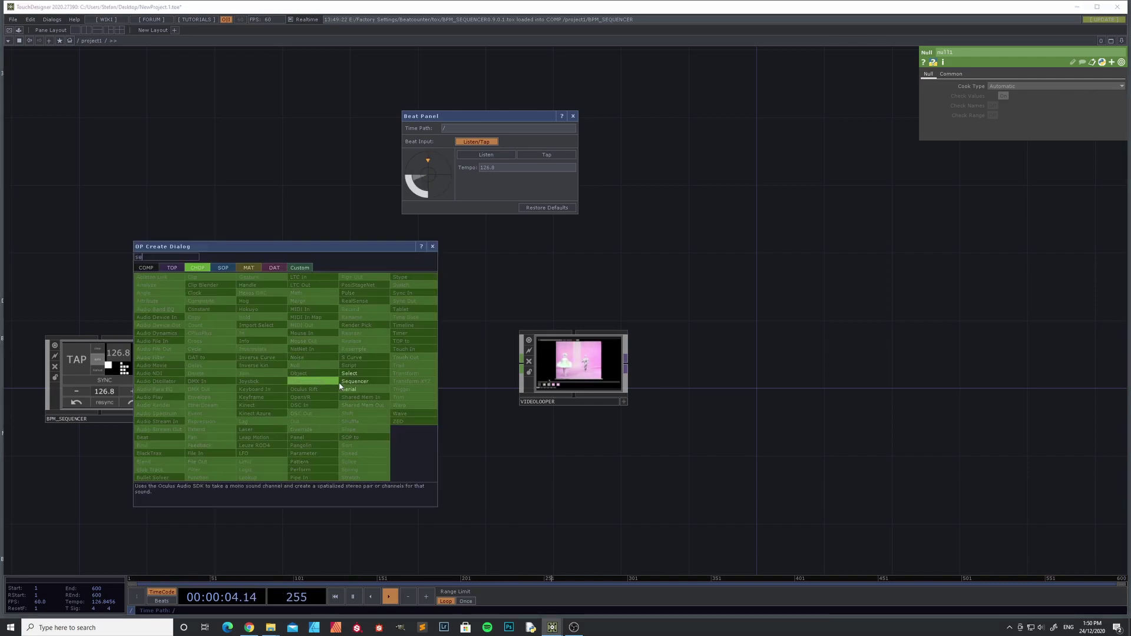
left_click(367, 374)
left_click(367, 371)
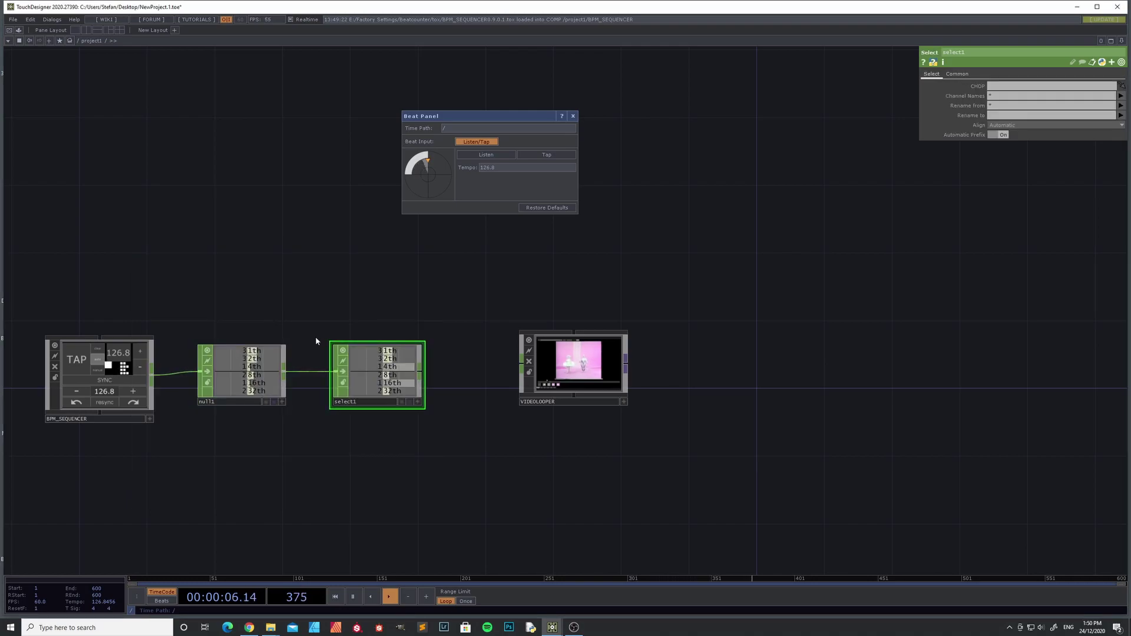
Step: Close the Beat dialog and set the Select CHOP's channel names to 1th
left_click(574, 117)
left_click(1121, 96)
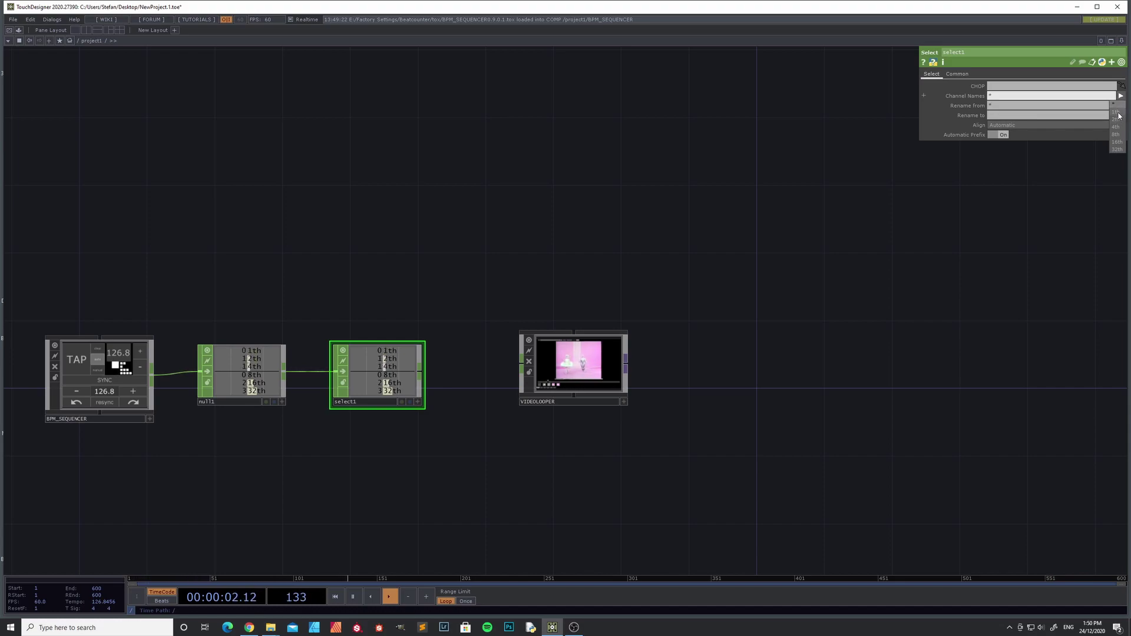
left_click(1117, 111)
left_click_drag(412, 452, 37, 331)
left_click_drag(237, 386, 170, 386)
left_click_drag(241, 447, 327, 459)
left_click(328, 459)
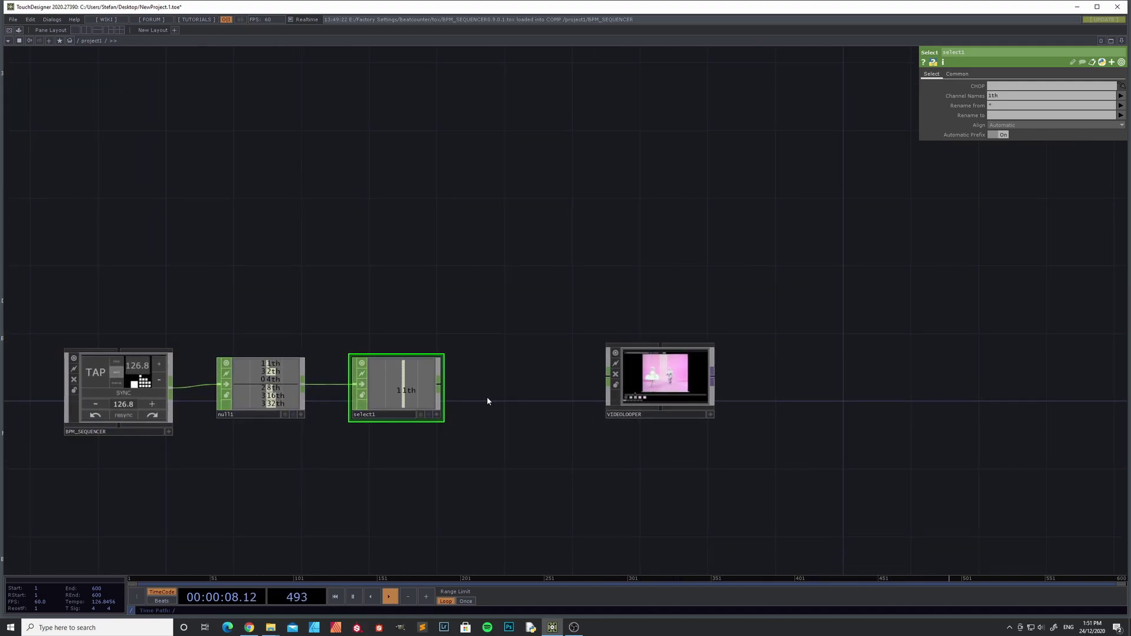
Step: Add a Math CHOP after the Select CHOP and connect its output to VIDEOLOOPER's input
right_click(439, 387)
left_click(465, 306)
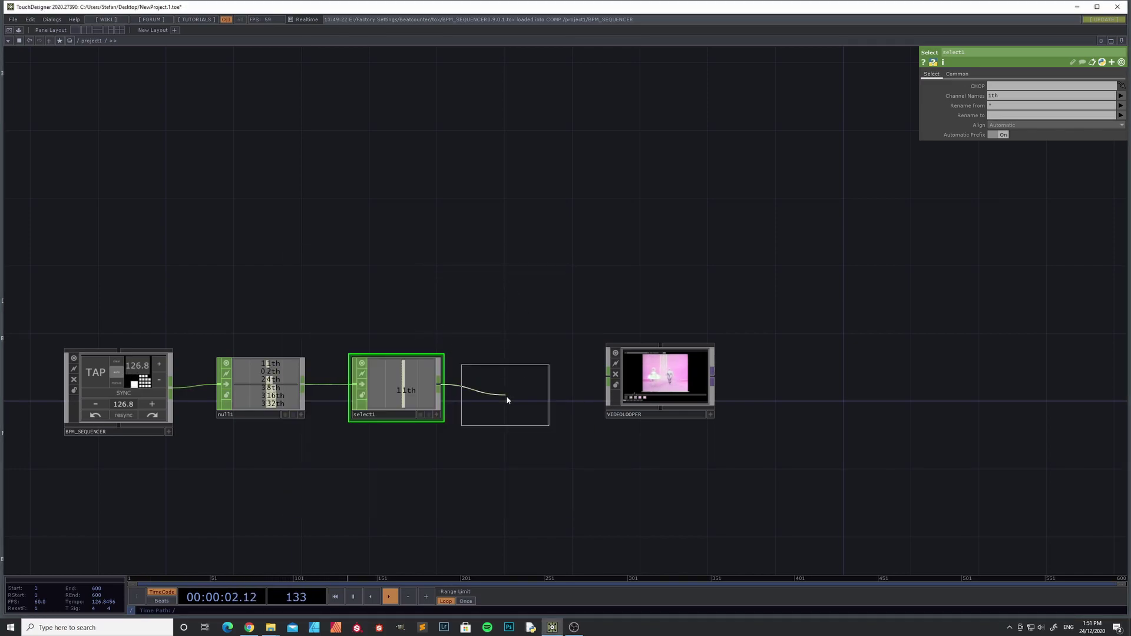
left_click(518, 388)
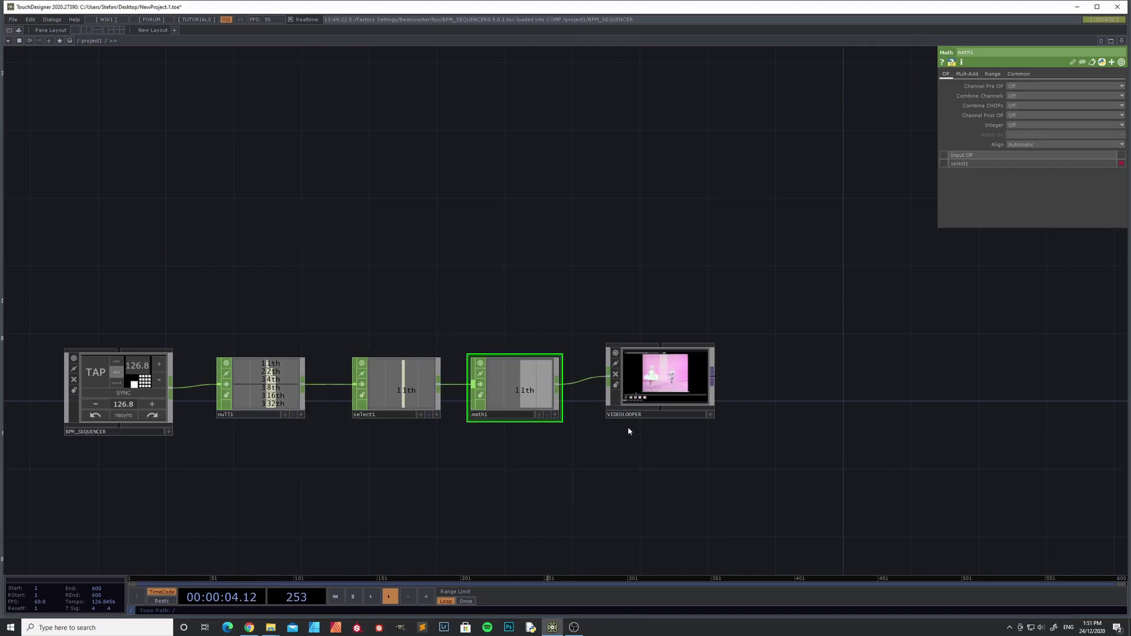
Step: Set the Math CHOP's Pre-Add to 1 so its values match VIDEOLOOPER's loop numbers
scroll(627, 427, "up", 5)
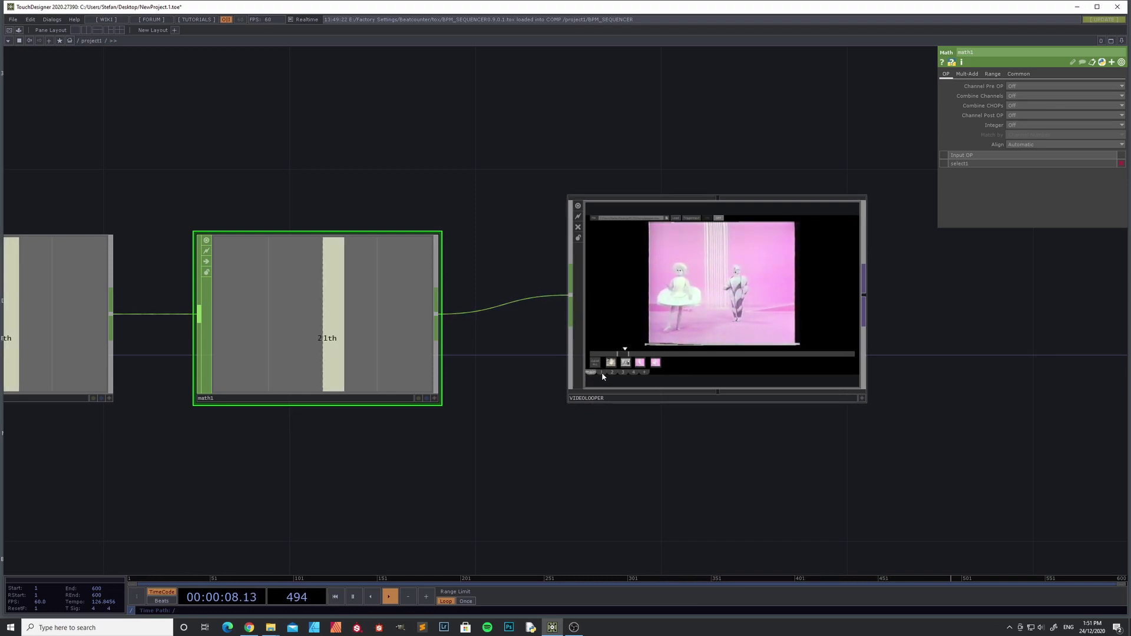
scroll(424, 450, "down", 4)
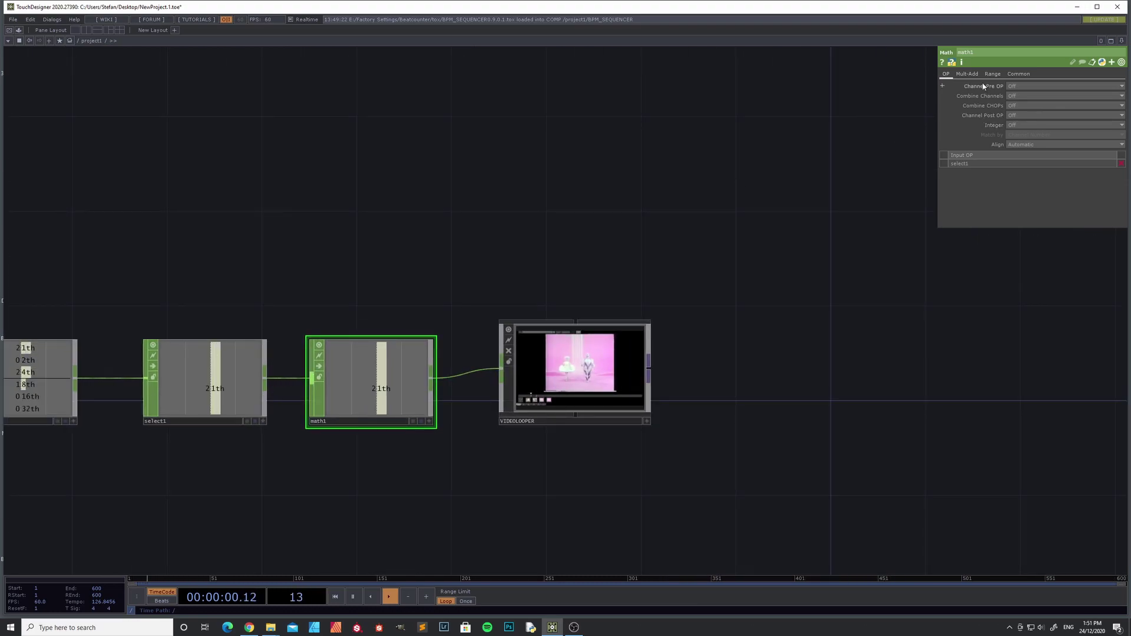
left_click(968, 74)
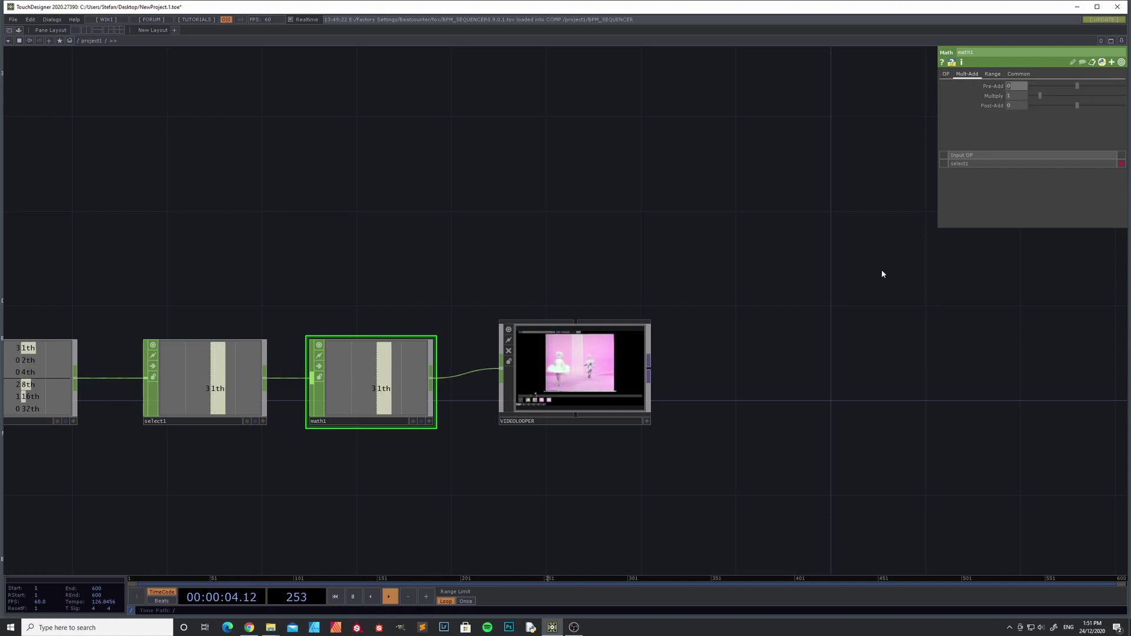
type("1")
key("Return")
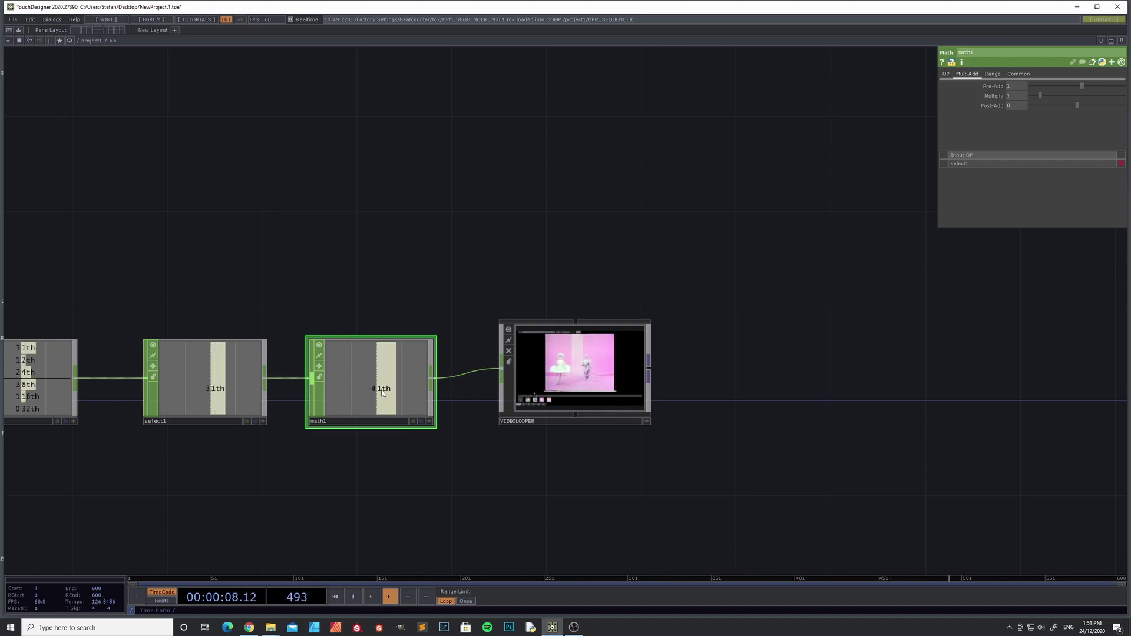
Step: Switch on the trigger input in VIDEOLOOPER's active viewer, and deactivate the viewer
scroll(628, 399, "up", 3)
scroll(626, 401, "up", 2)
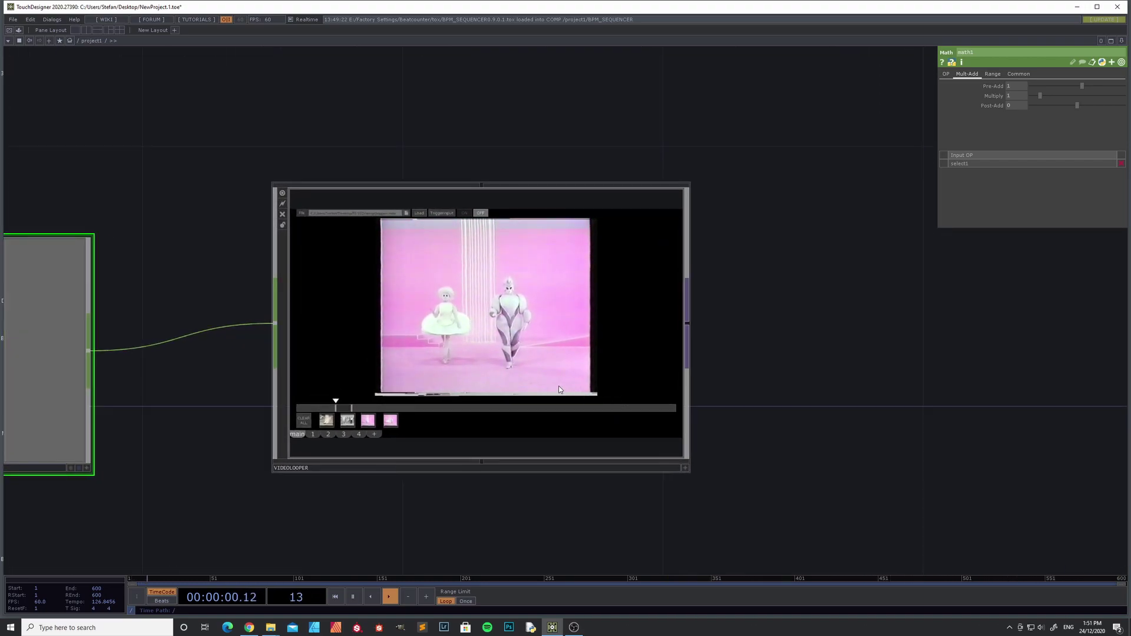
left_click_drag(522, 133, 596, 111)
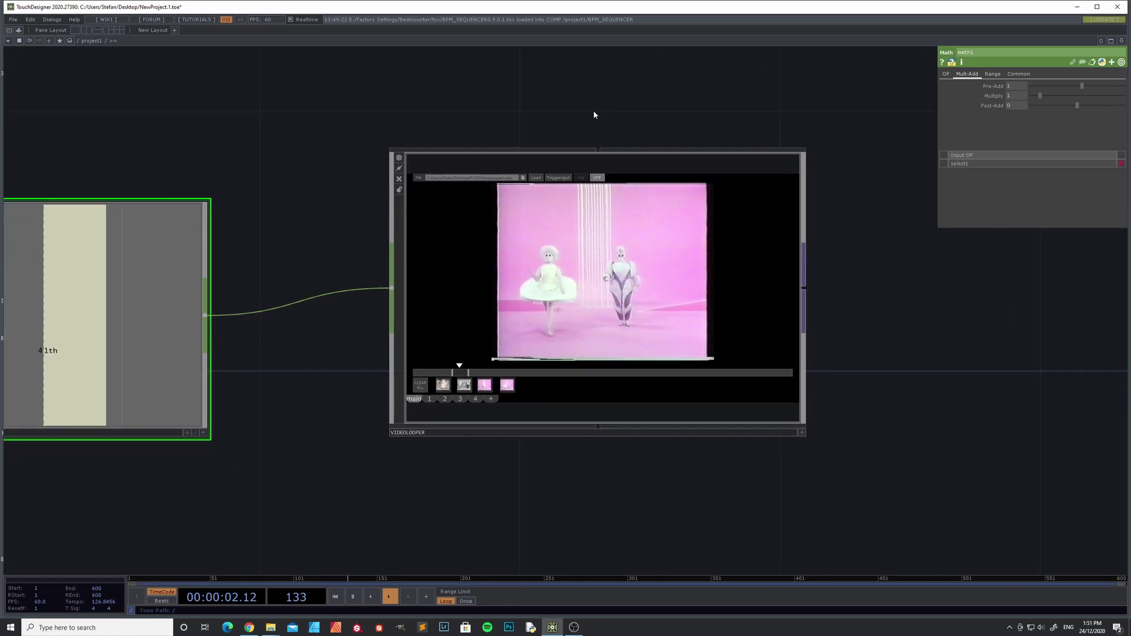
scroll(409, 313, "down", 2)
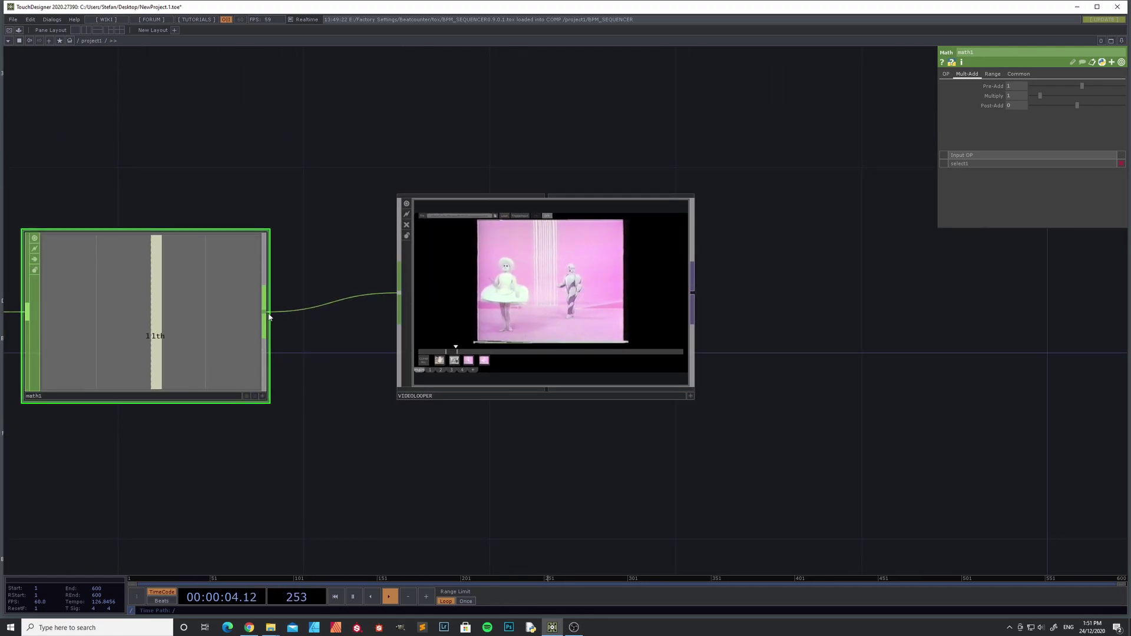
left_click(692, 395)
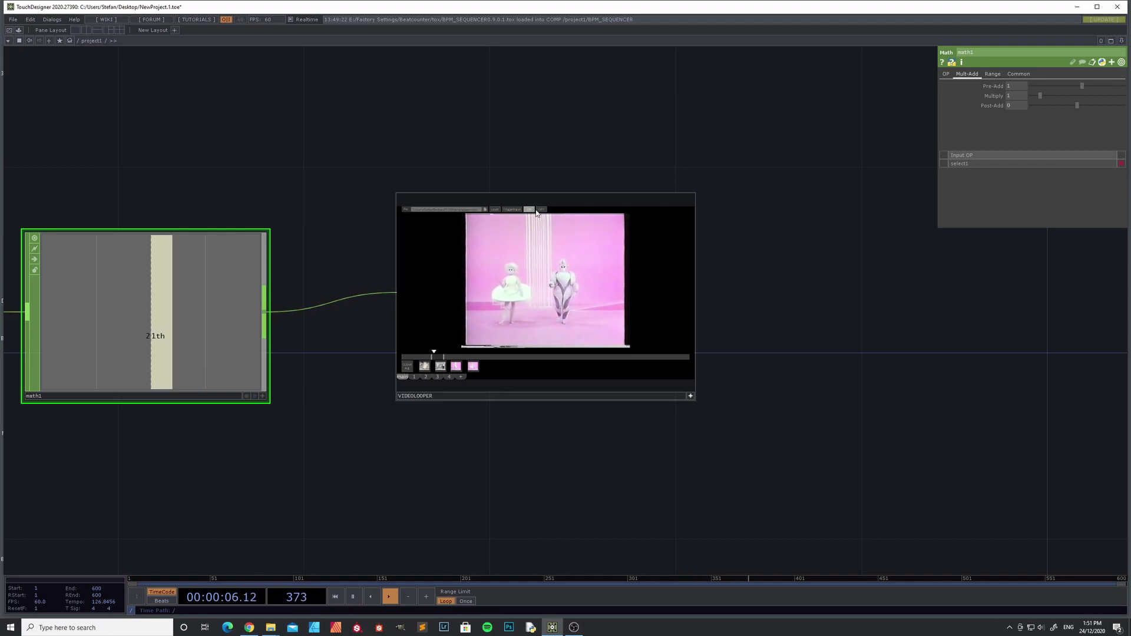
left_click_drag(573, 507, 425, 509)
left_click(543, 400)
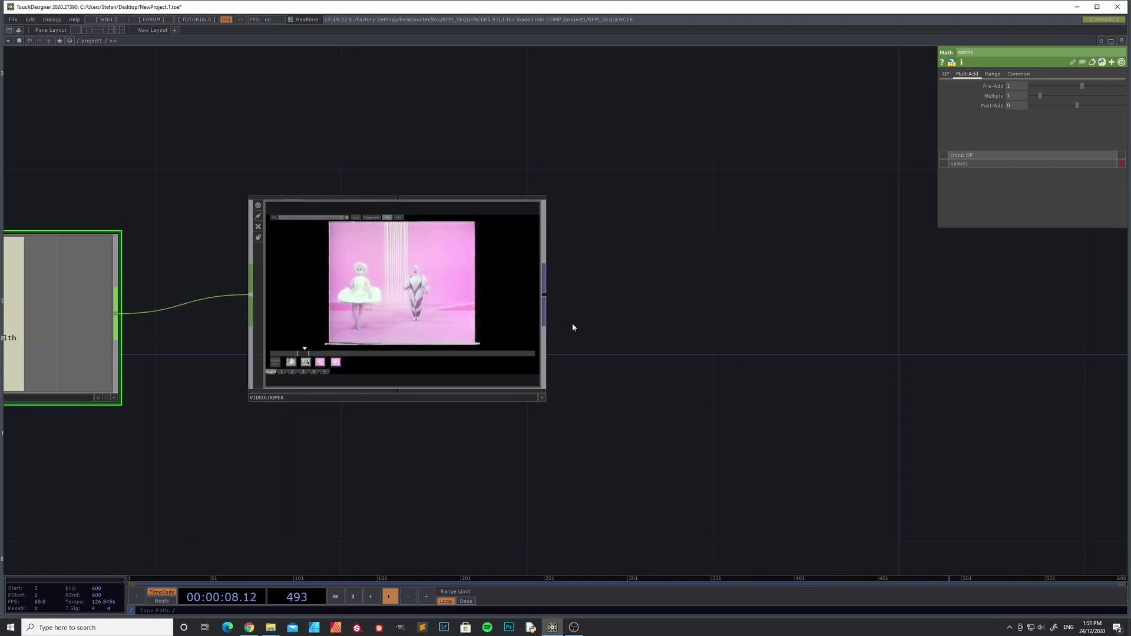
Step: Add a Null TOP to VIDEOLOOPER's video output and place it beside the component
key("Tab")
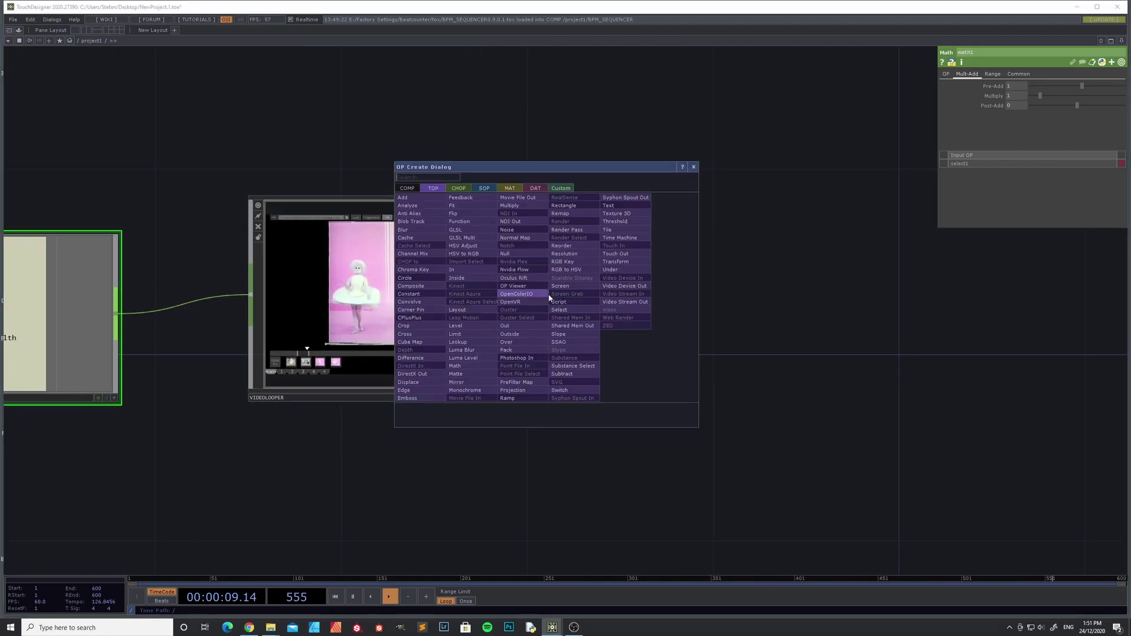
left_click(521, 254)
left_click(752, 316)
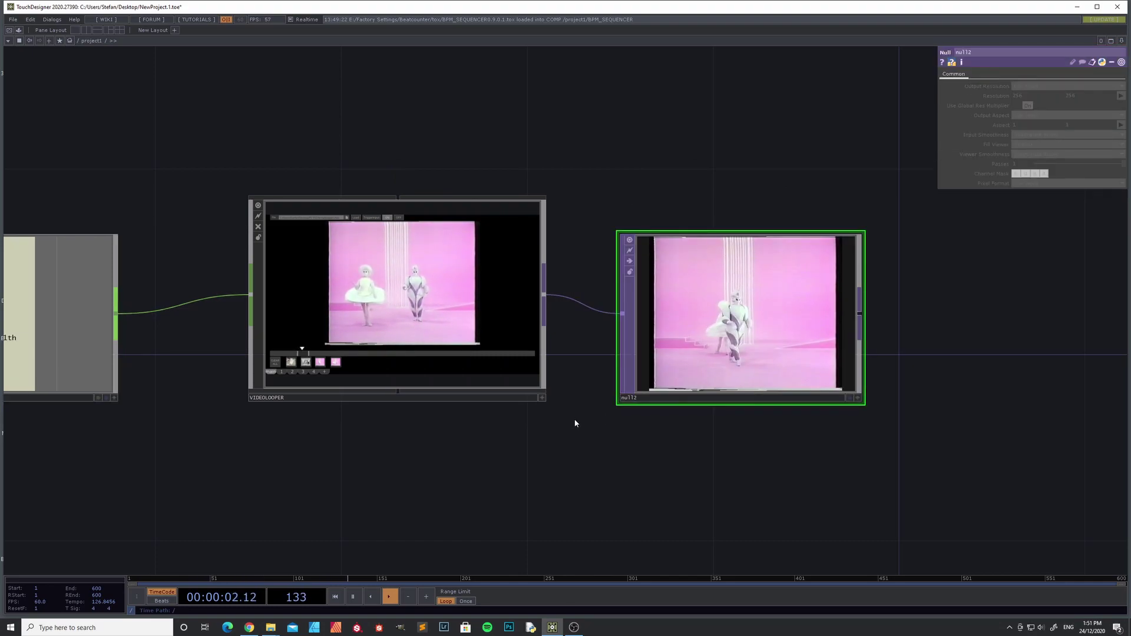
Step: Move the second loop's thumbnail in VIDEOLOOPER behind the other loops to make it last in the order
scroll(571, 437, "down", 3)
left_click_drag(412, 470, 570, 453)
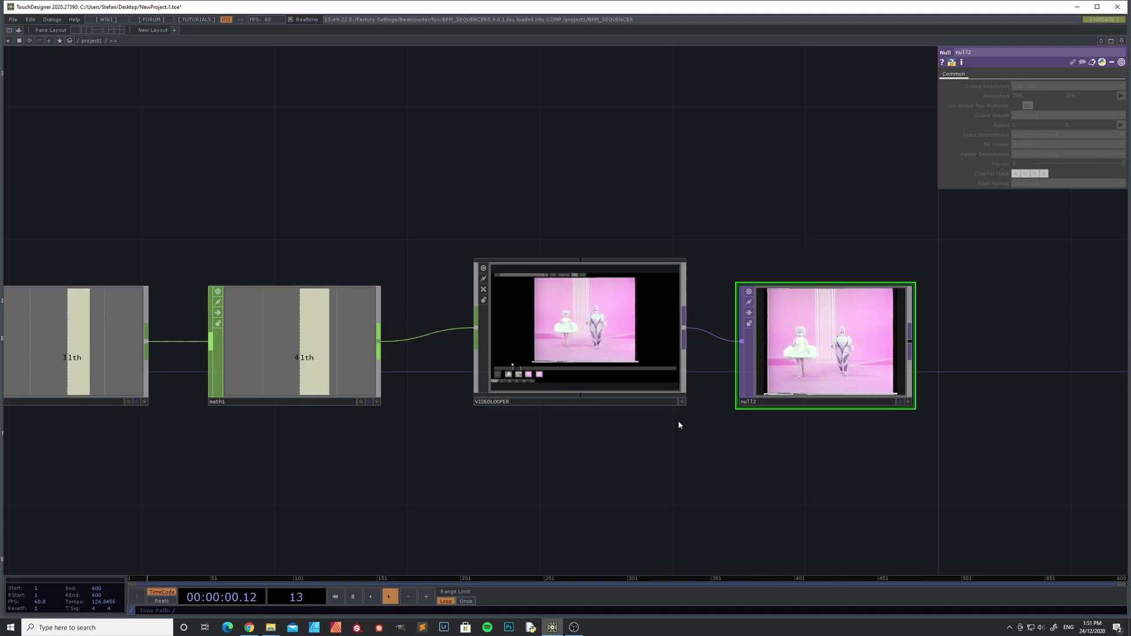
scroll(666, 422, "up", 2)
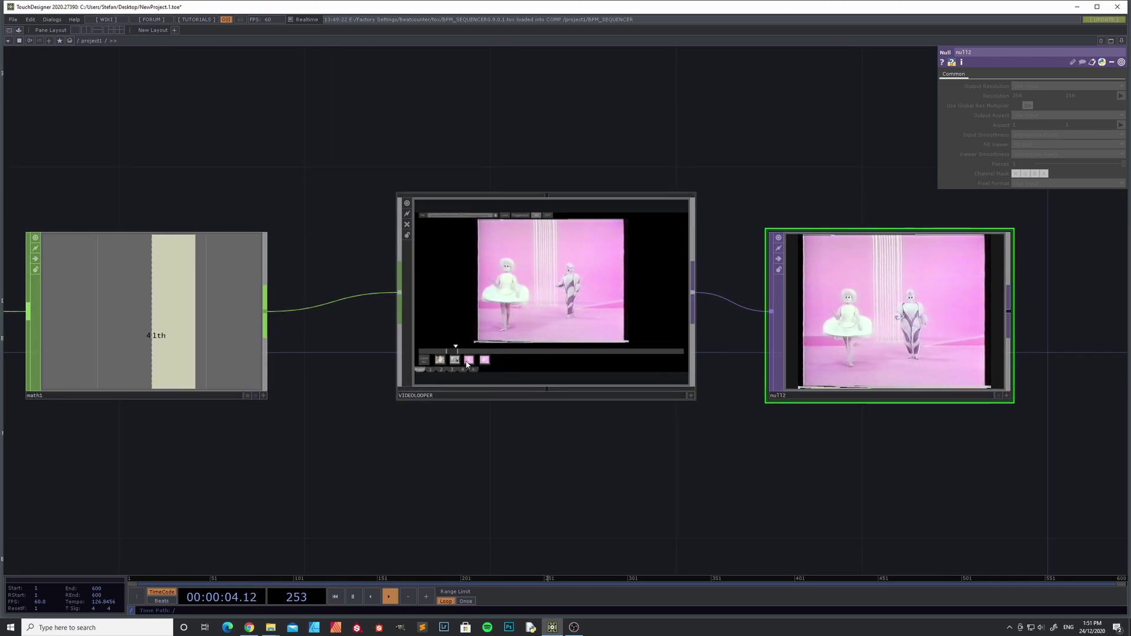
left_click_drag(452, 356, 496, 369)
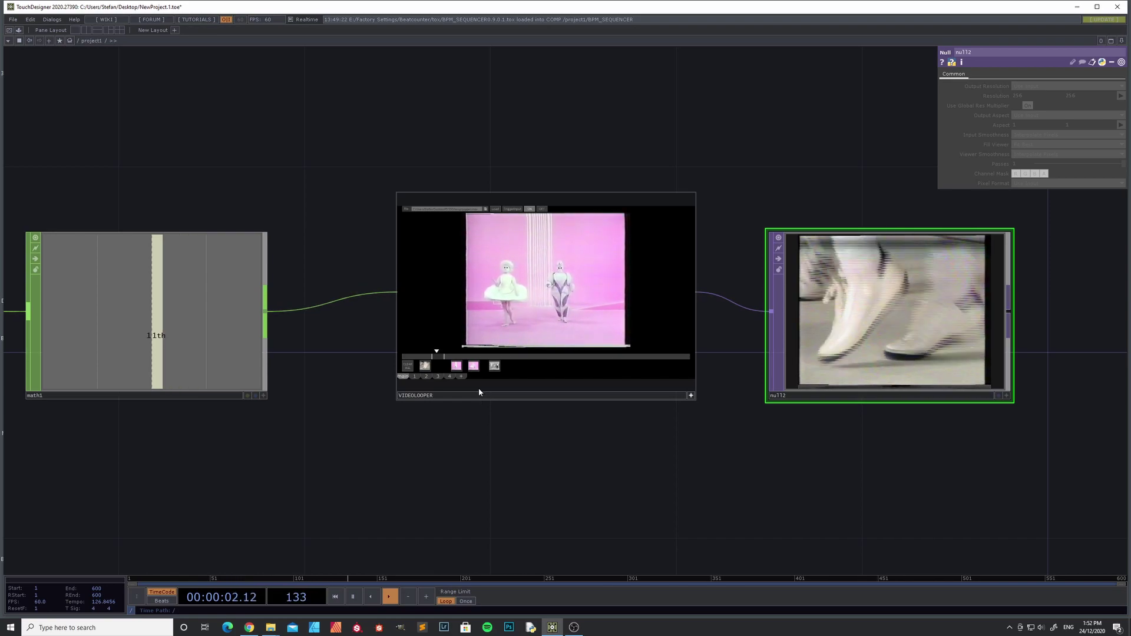
Step: Rearrange the last three loop thumbnails in VIDEOLOOPER so that all thumbnails sit evenly side by side
mouse_move(456, 366)
left_mouse_down()
mouse_move(445, 369)
mouse_move(464, 367)
left_mouse_up()
left_click(488, 368)
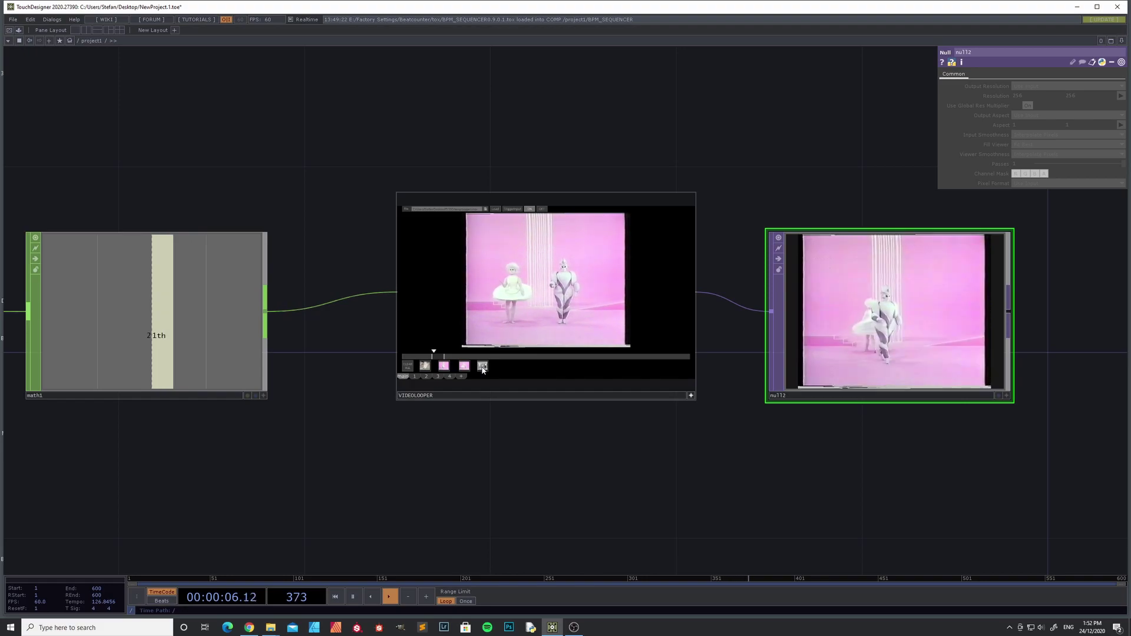
Step: Widen the first loop's range at both ends on its own page, check the second loop's page, and return to VIDEOLOOPER's main page
left_click(415, 377)
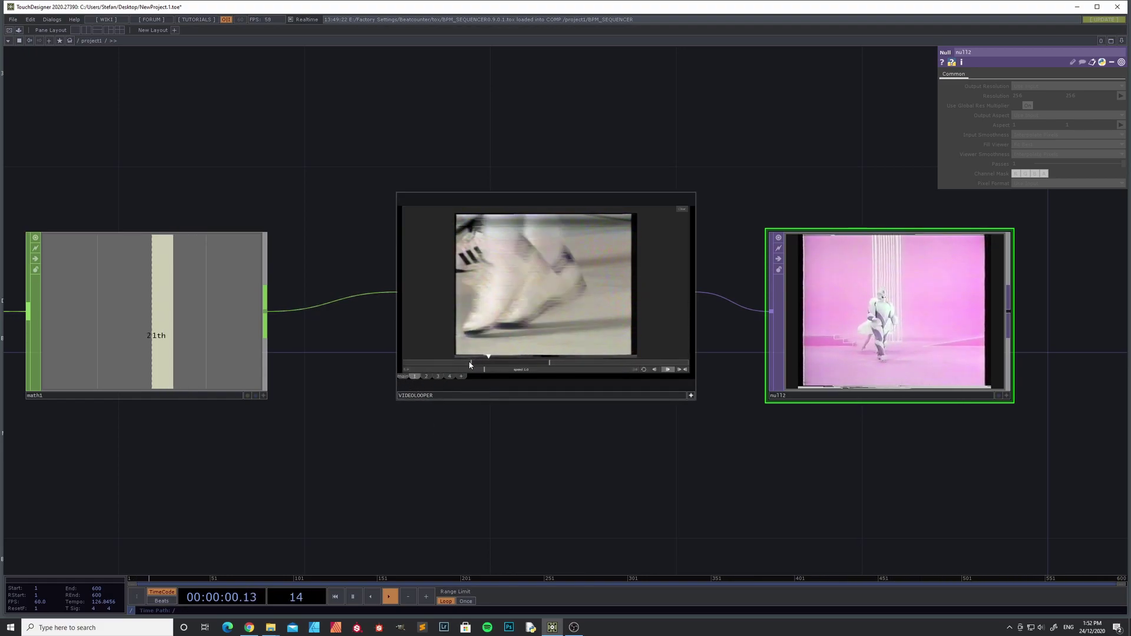
left_click_drag(471, 362, 451, 362)
left_click_drag(550, 363, 590, 363)
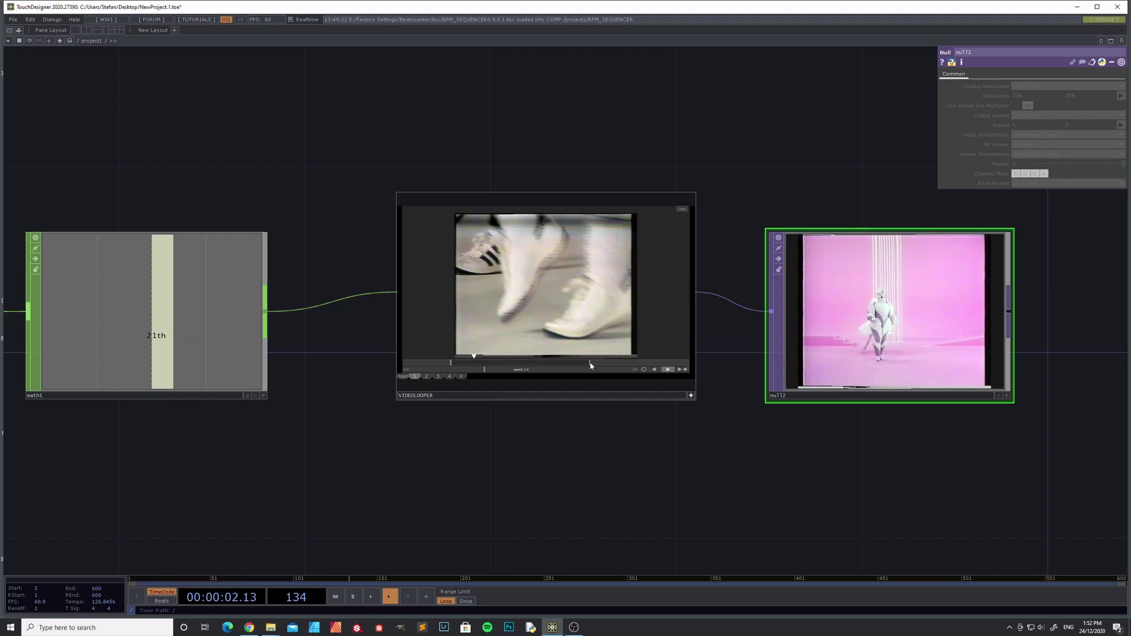
left_click(425, 377)
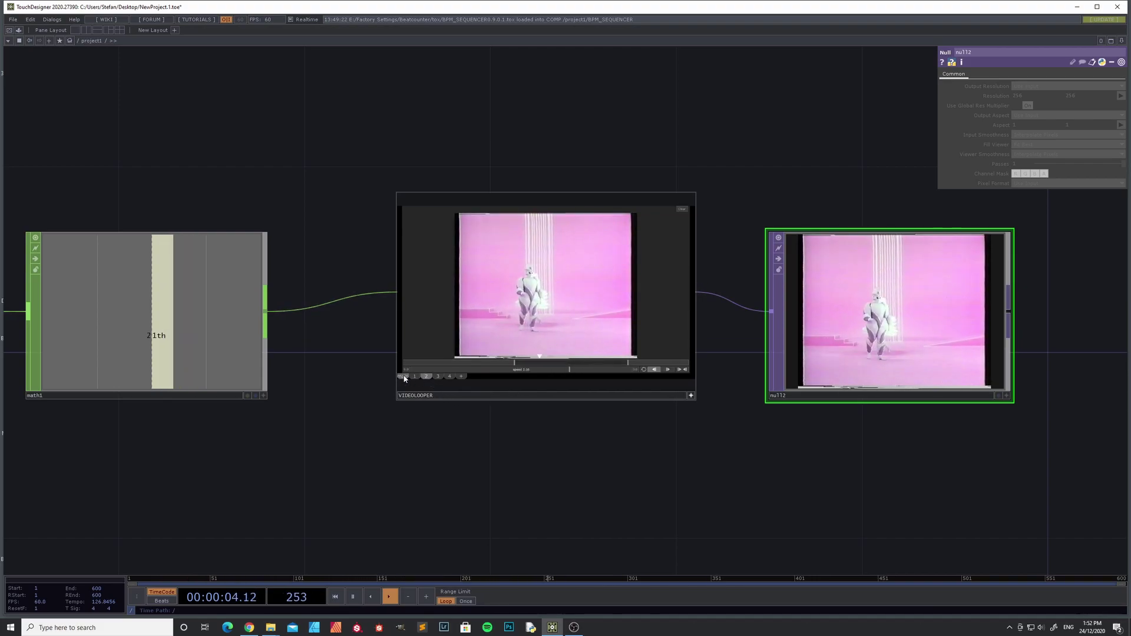
left_click(403, 376)
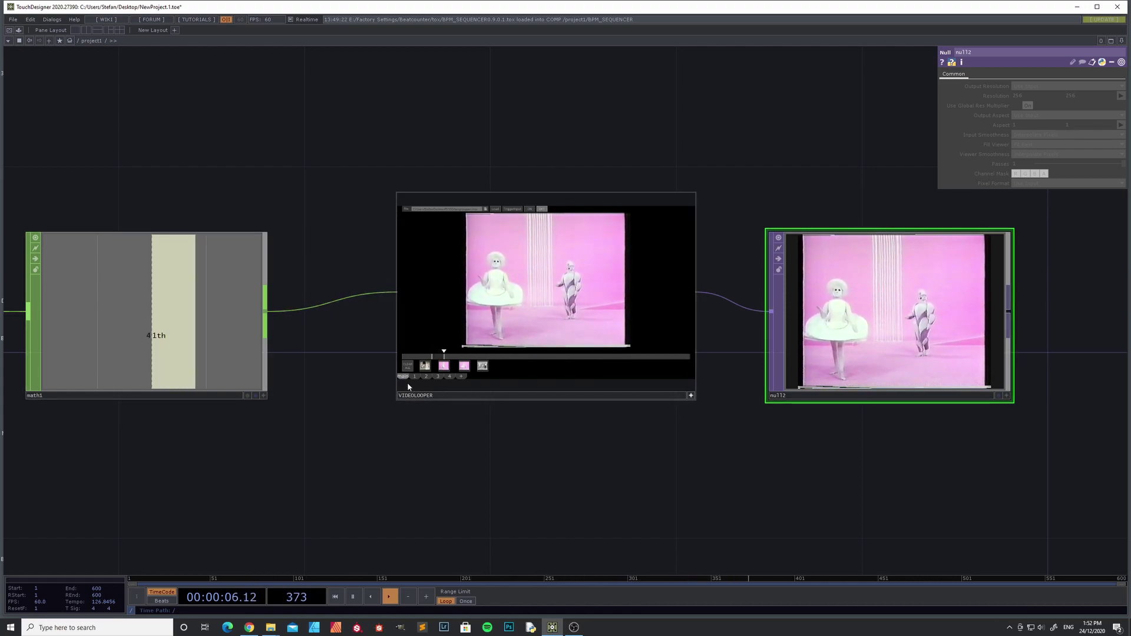
left_click(426, 377)
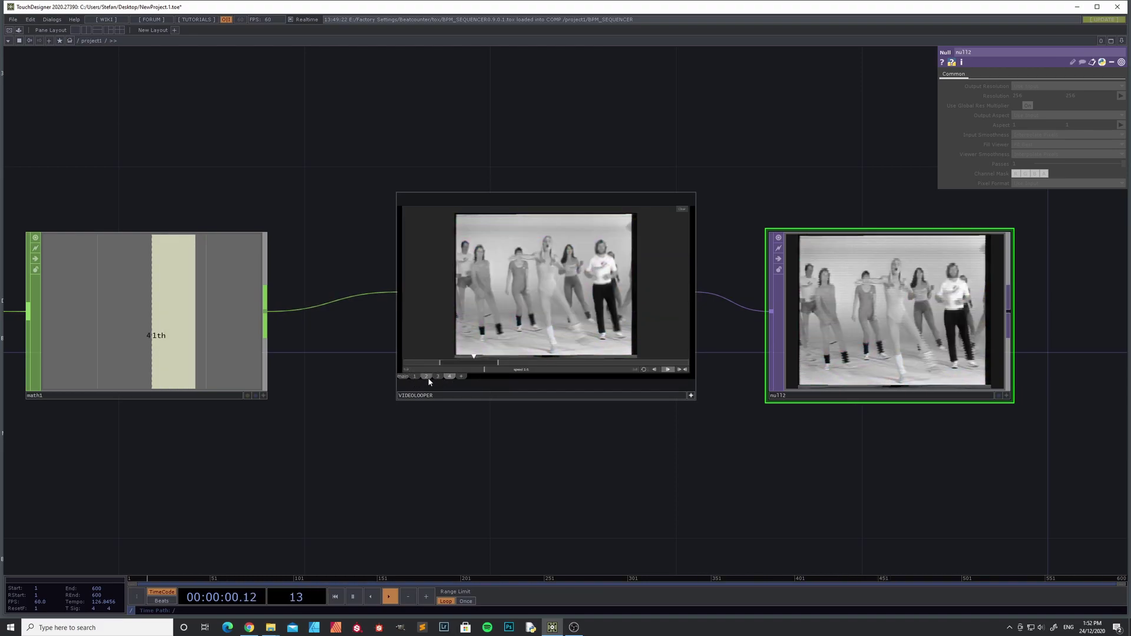
left_click(403, 377)
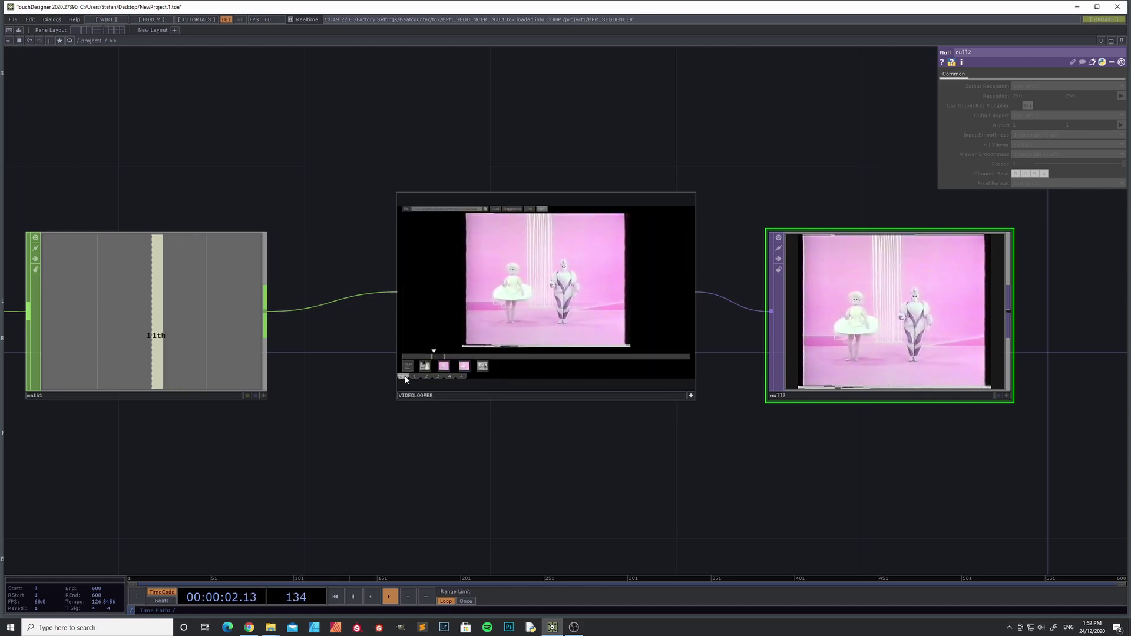
Step: Change the Select CHOP's channel name to 2th so VIDEOLOOPER switches loops at the faster beat division
left_click_drag(390, 456, 490, 458)
middle_click_drag(444, 456, 388, 457)
left_click_drag(388, 457, 480, 448)
left_click(272, 382)
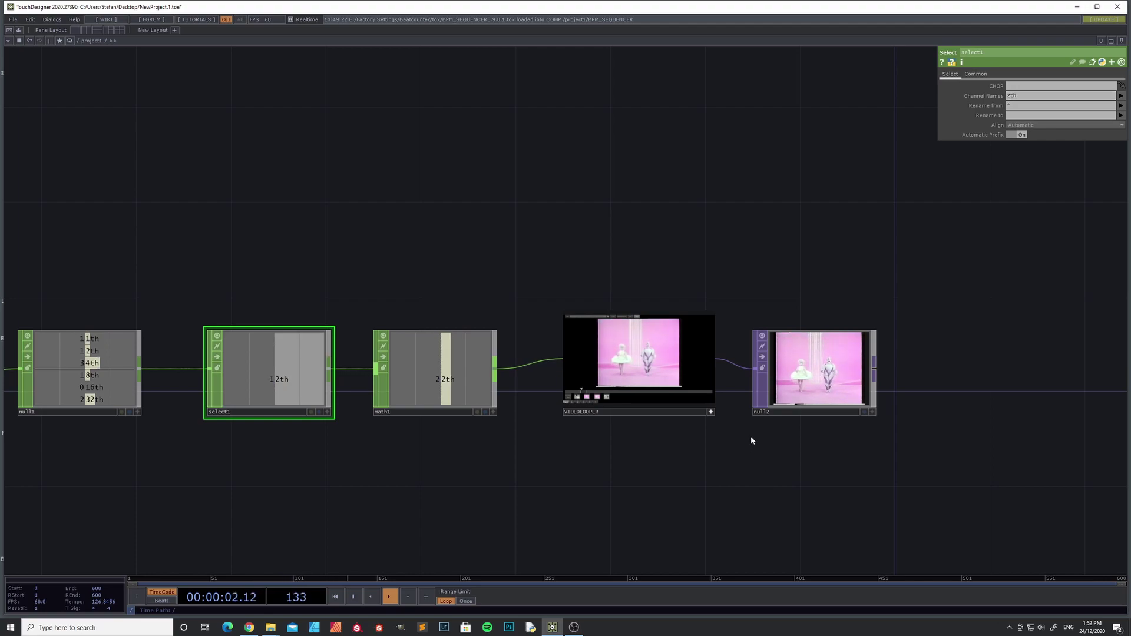
scroll(750, 436, "up", 2)
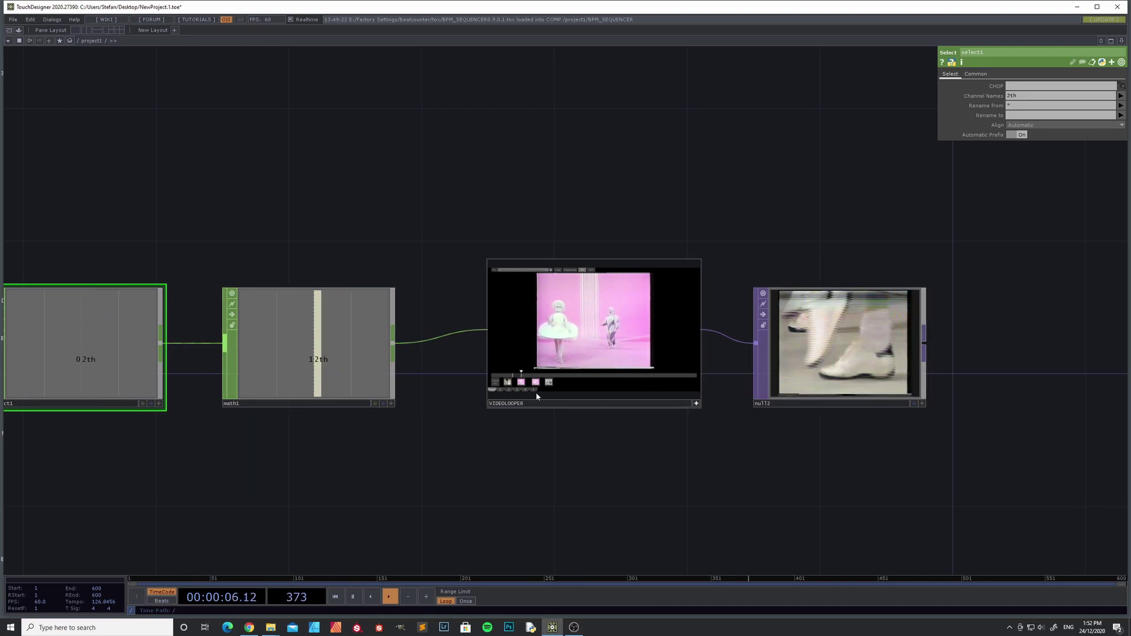
scroll(722, 423, "up", 4)
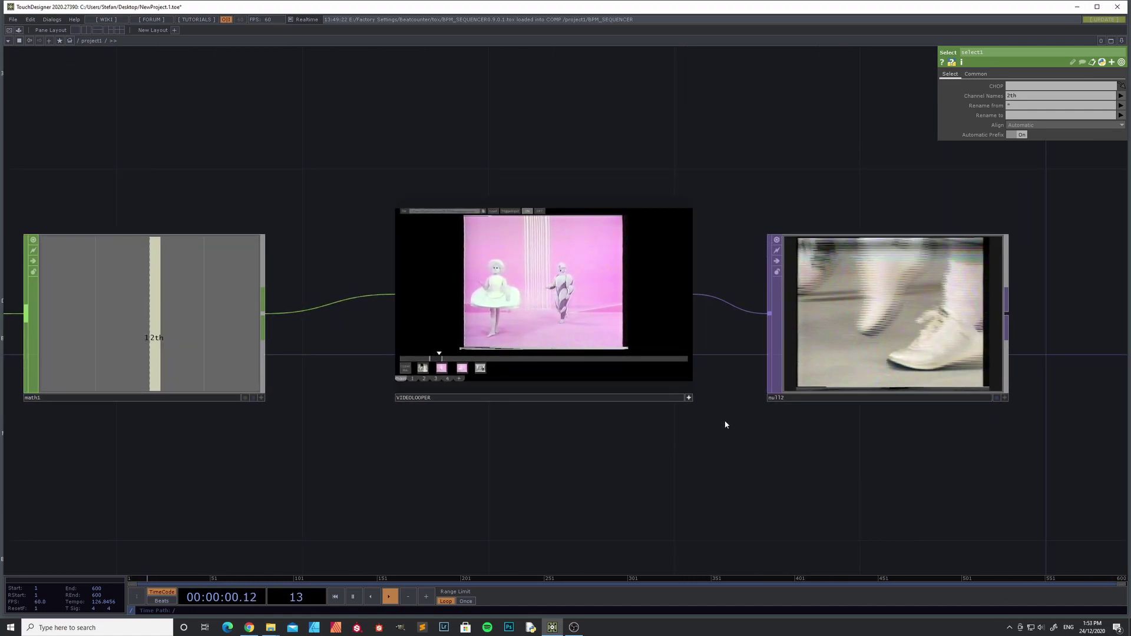
scroll(725, 425, "down", 2)
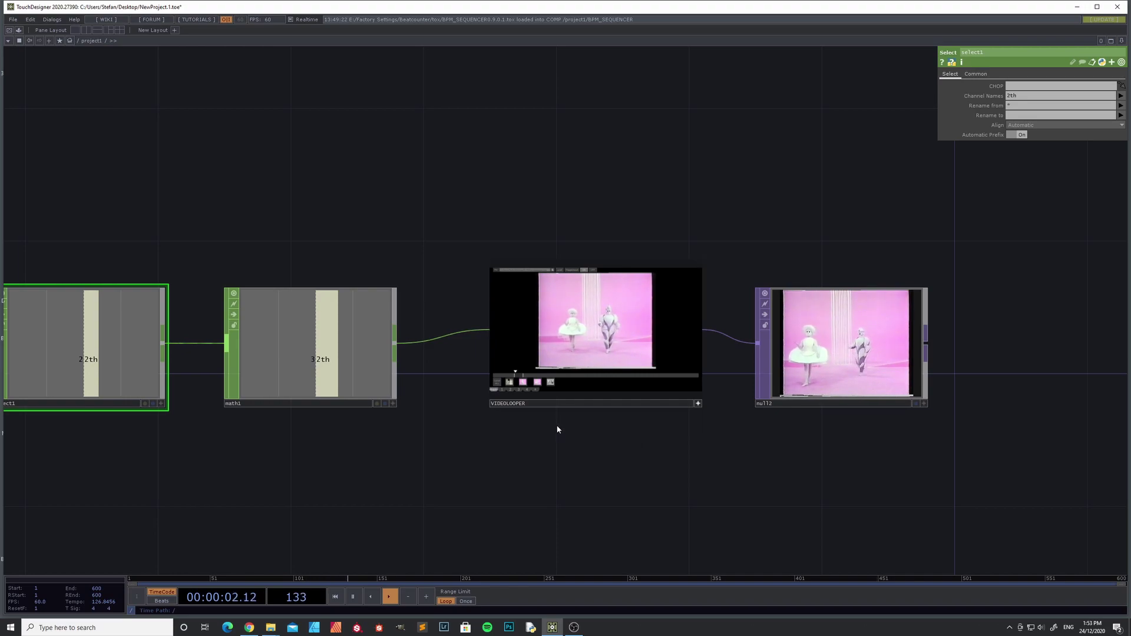
Step: Clear the third loop from its own page in VIDEOLOOPER and return to the main page
scroll(558, 429, "up", 2)
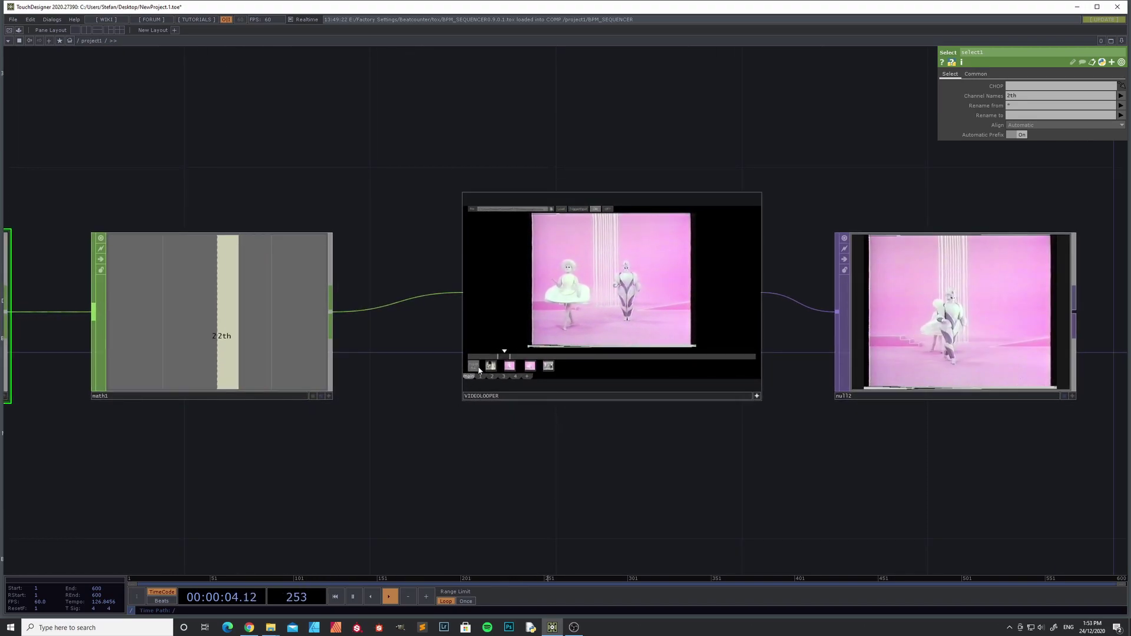
left_click(516, 375)
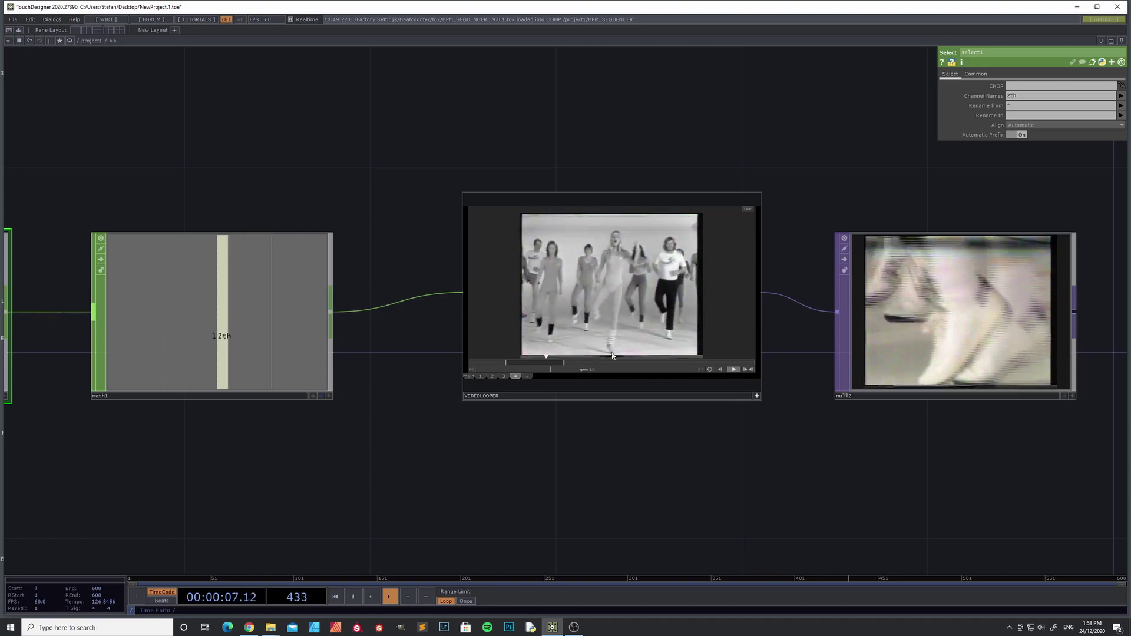
left_click(503, 376)
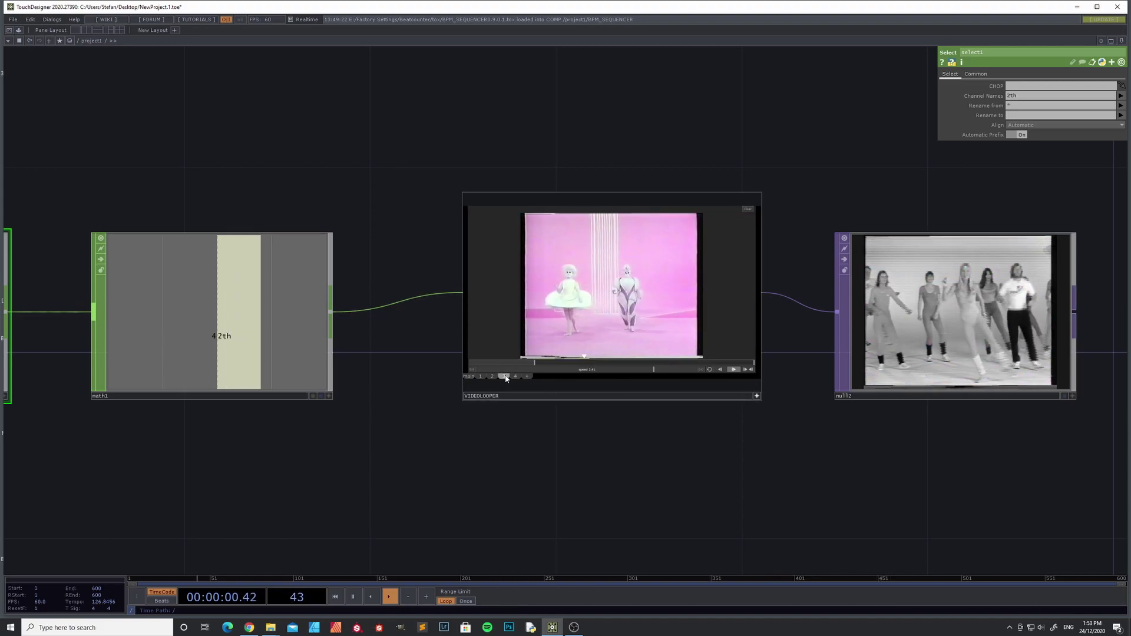
left_click(748, 209)
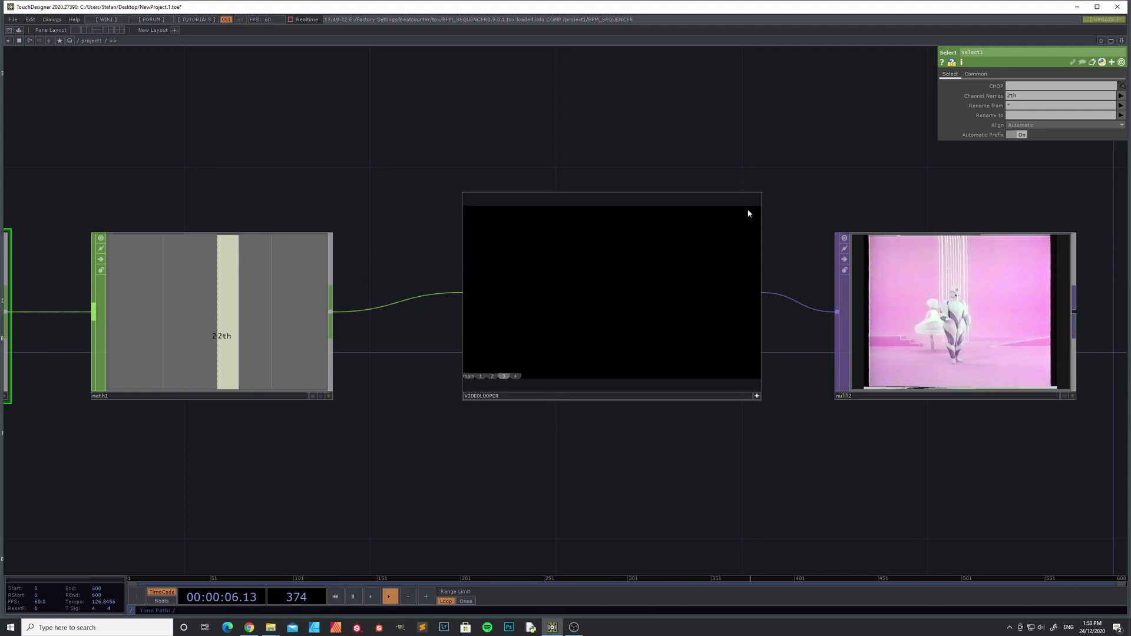
left_click(468, 376)
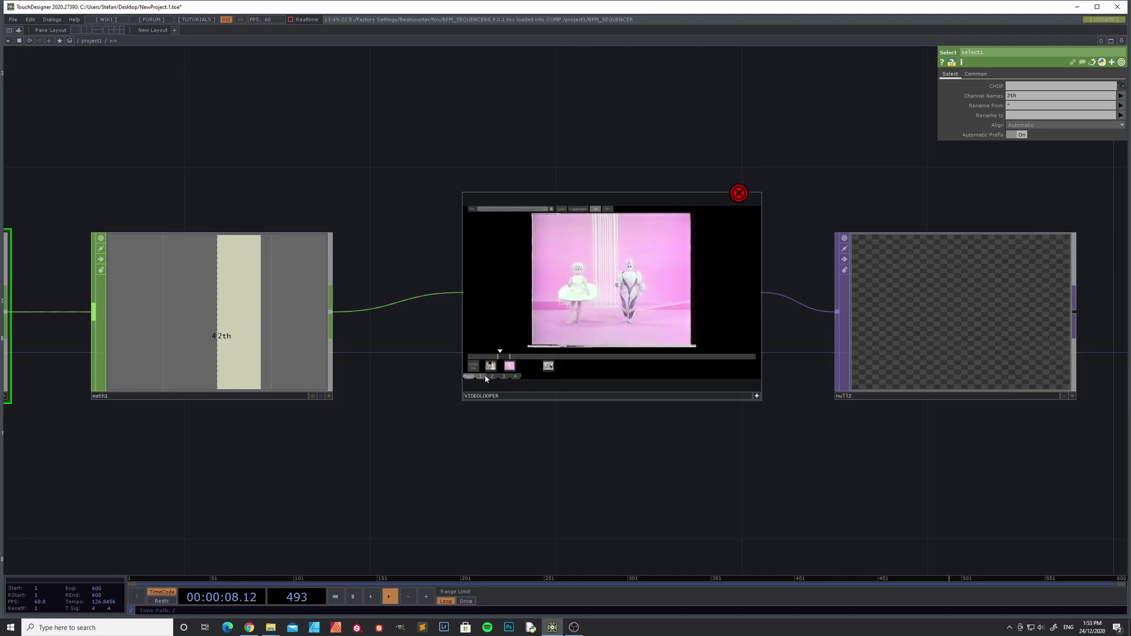
Step: Move the last loop's thumbnail next to the remaining ones to close the gap left by the cleared loop
scroll(505, 385, "up", 3)
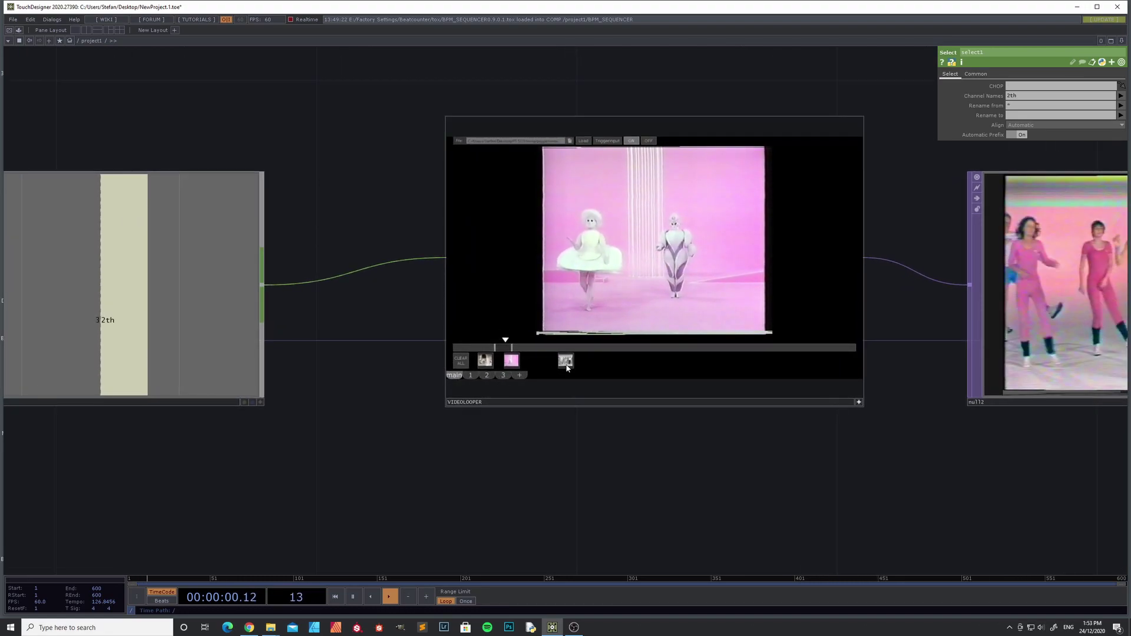
scroll(537, 369, "down", 4)
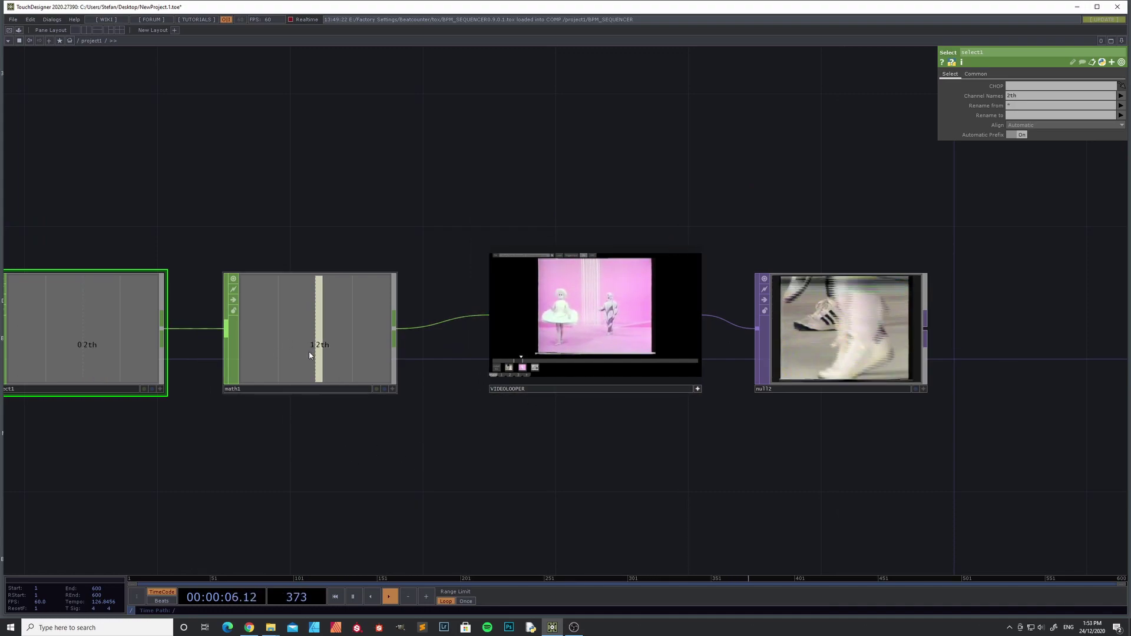
Step: Shift the main loop range further along VIDEOLOOPER's timeline and store it as a new fourth loop
scroll(522, 397, "up", 2)
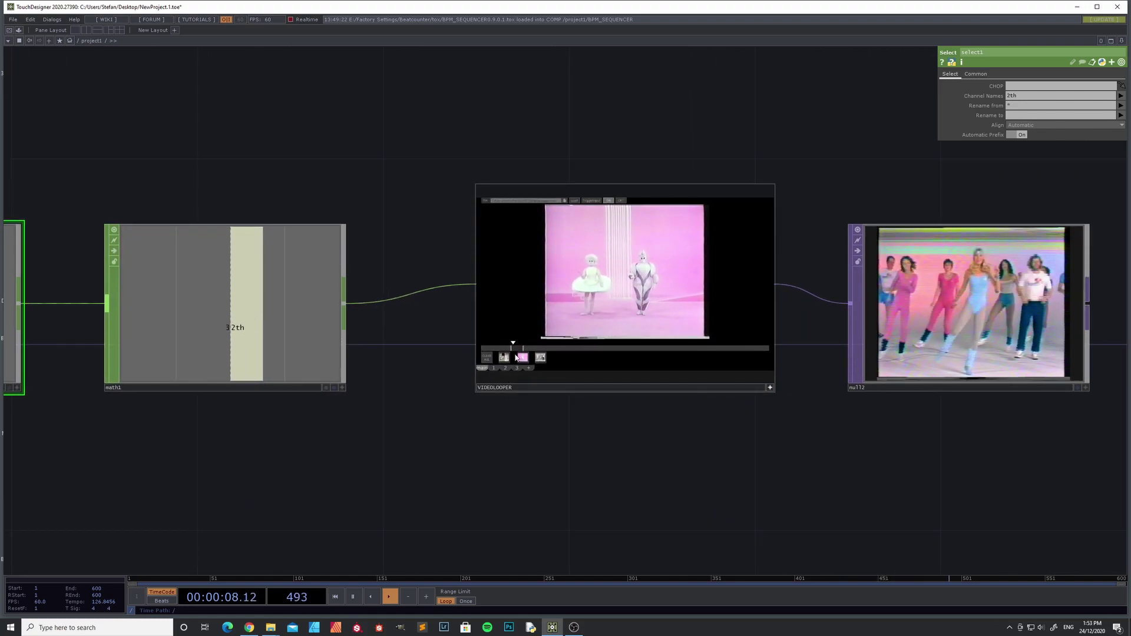
scroll(522, 397, "up", 3)
scroll(484, 384, "down", 1)
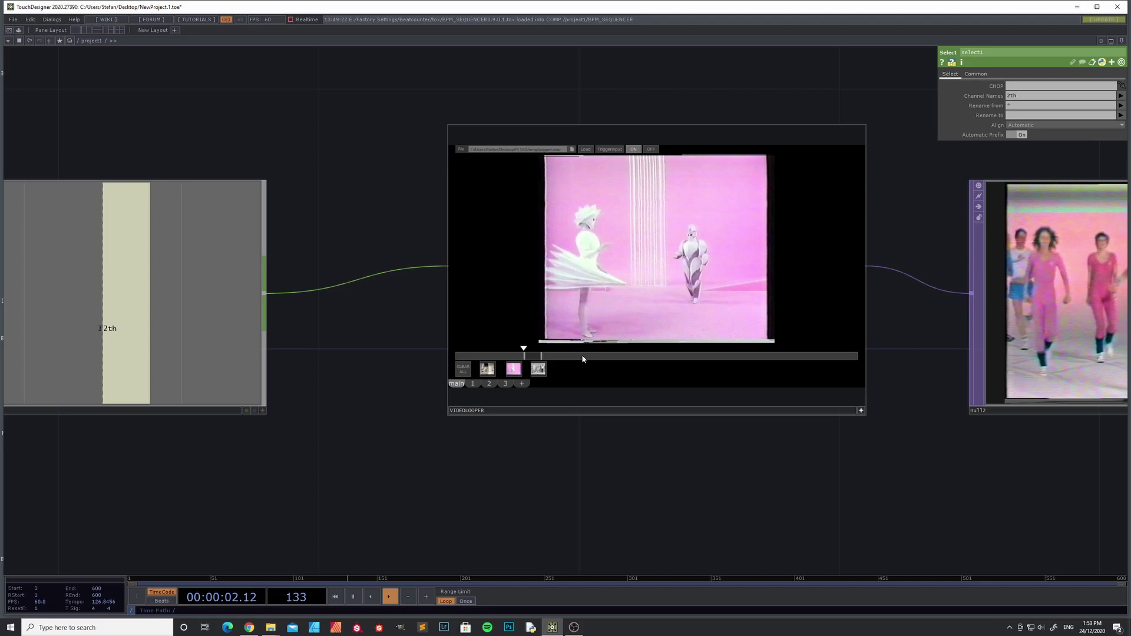
left_click(523, 384)
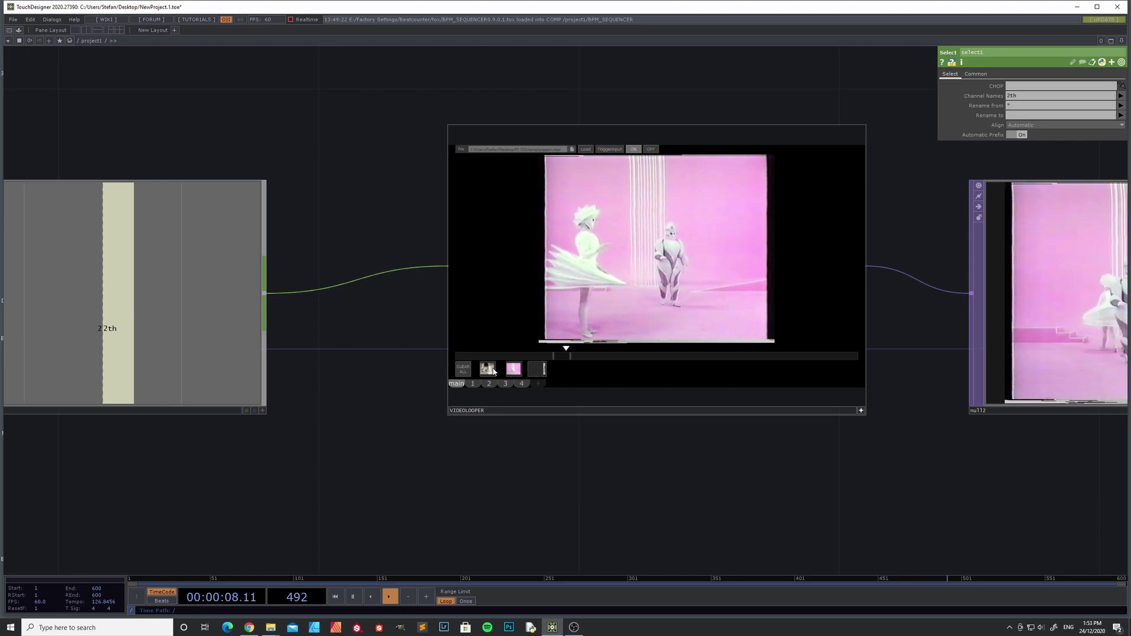
Step: Place the newly stored loop's thumbnail behind the other loops to make it last in the order
left_click(537, 371)
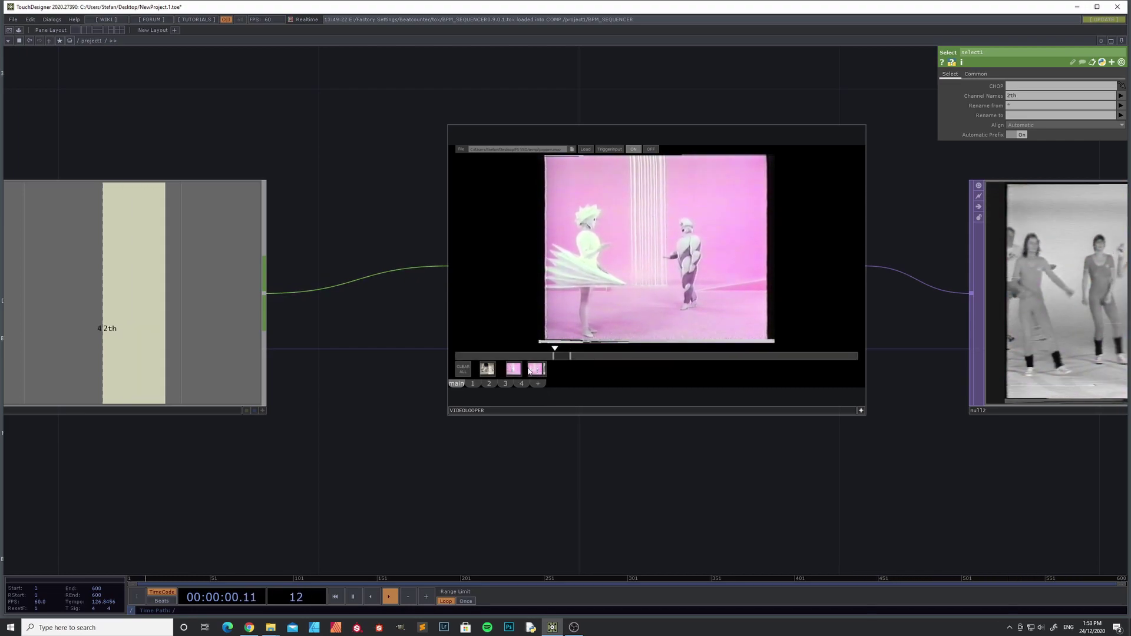
left_click_drag(539, 371, 558, 374)
left_click(564, 371)
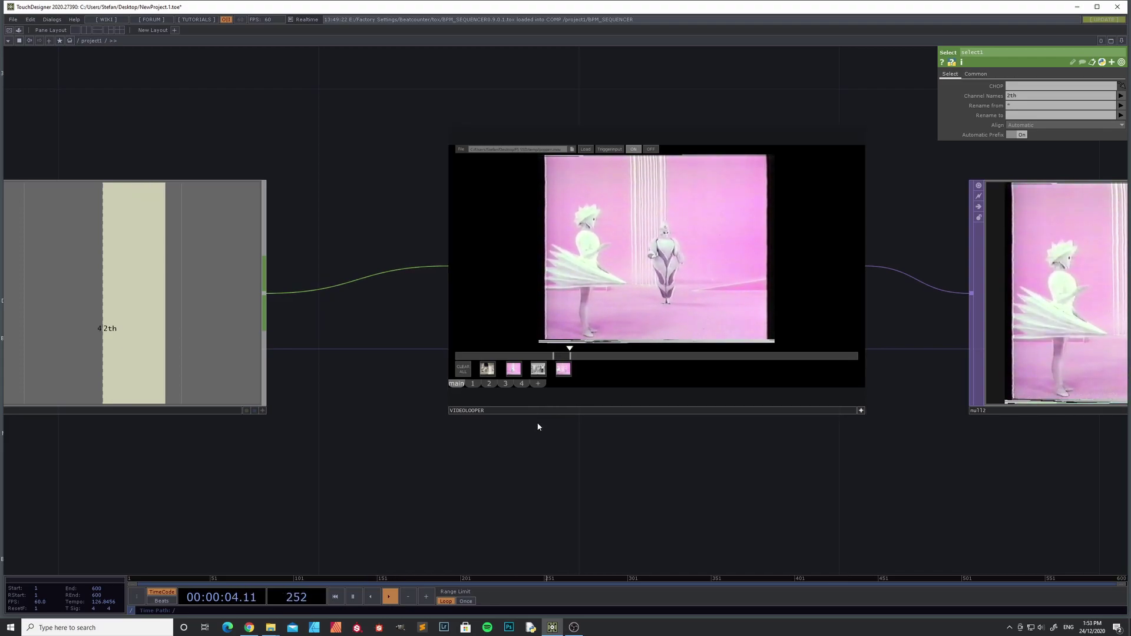
Step: Set the Select CHOP's channel name back to 1th
scroll(540, 423, "down", 3)
scroll(546, 429, "up", 3)
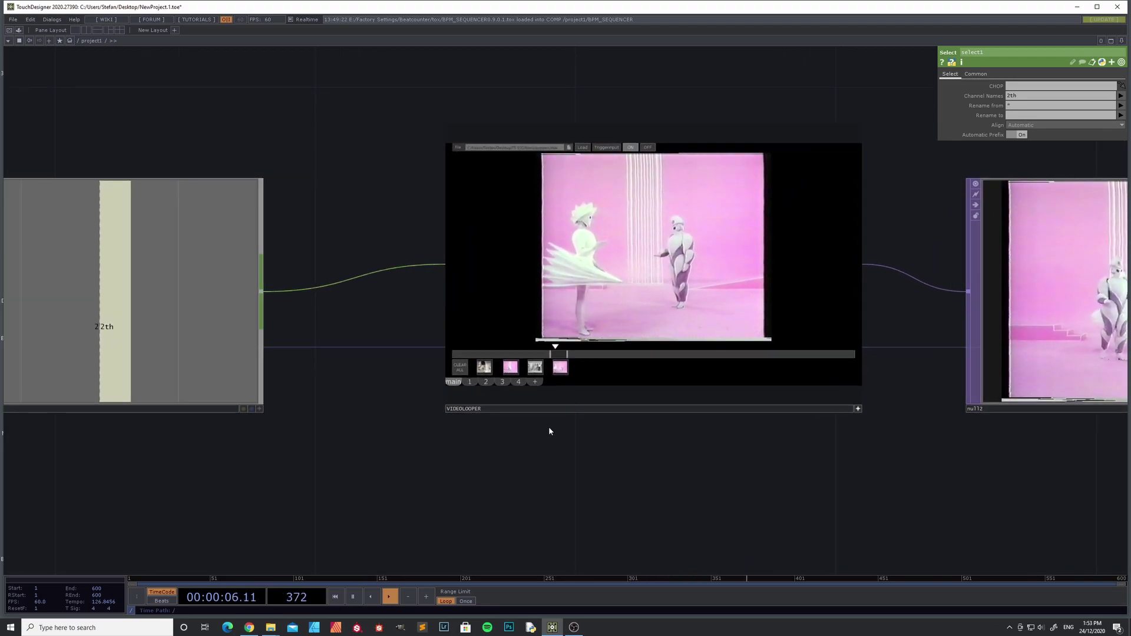
scroll(550, 428, "down", 3)
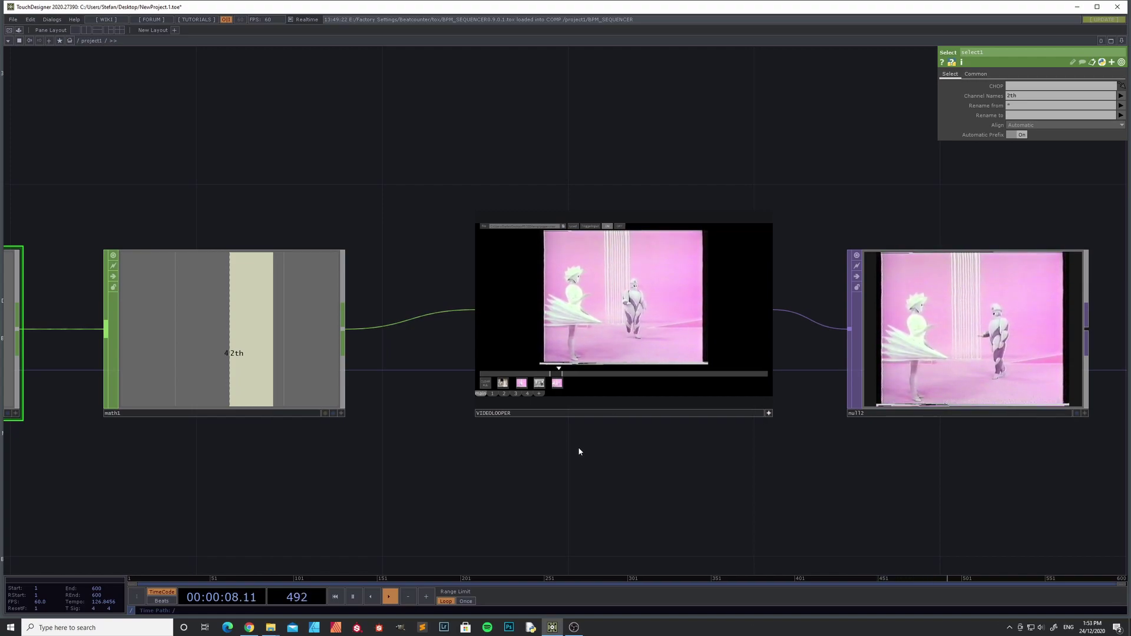
scroll(366, 467, "down", 1)
scroll(367, 467, "down", 1)
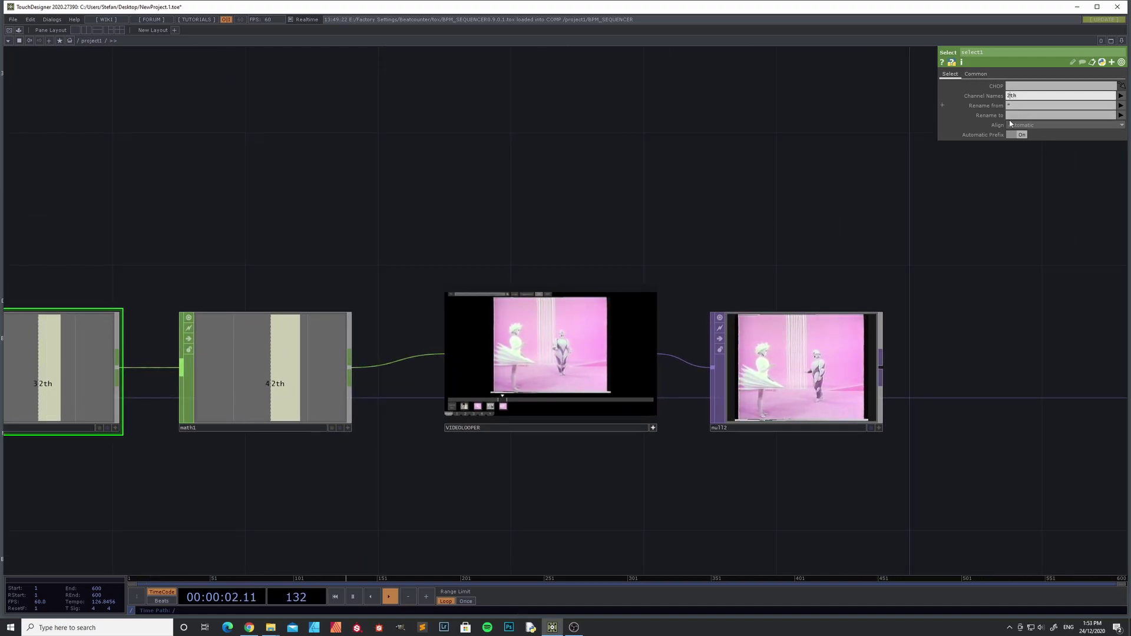
key("BackSpace")
type("1")
left_click(791, 201)
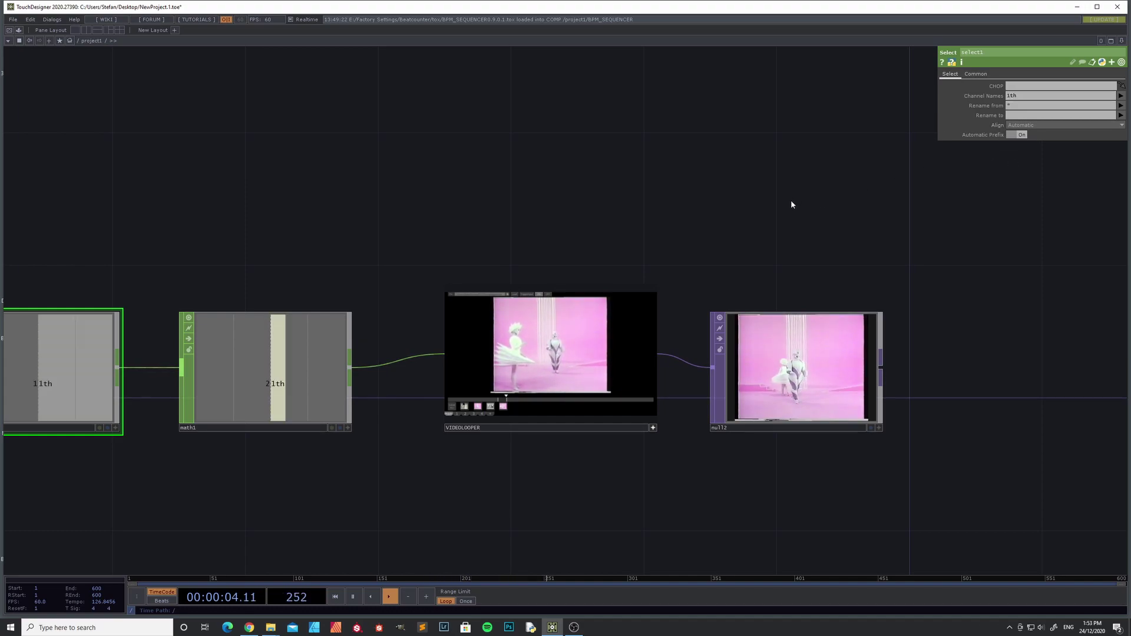
Step: Move VIDEOLOOPER's first loop thumbnail behind all the other loops to play it last
scroll(514, 465, "up", 3)
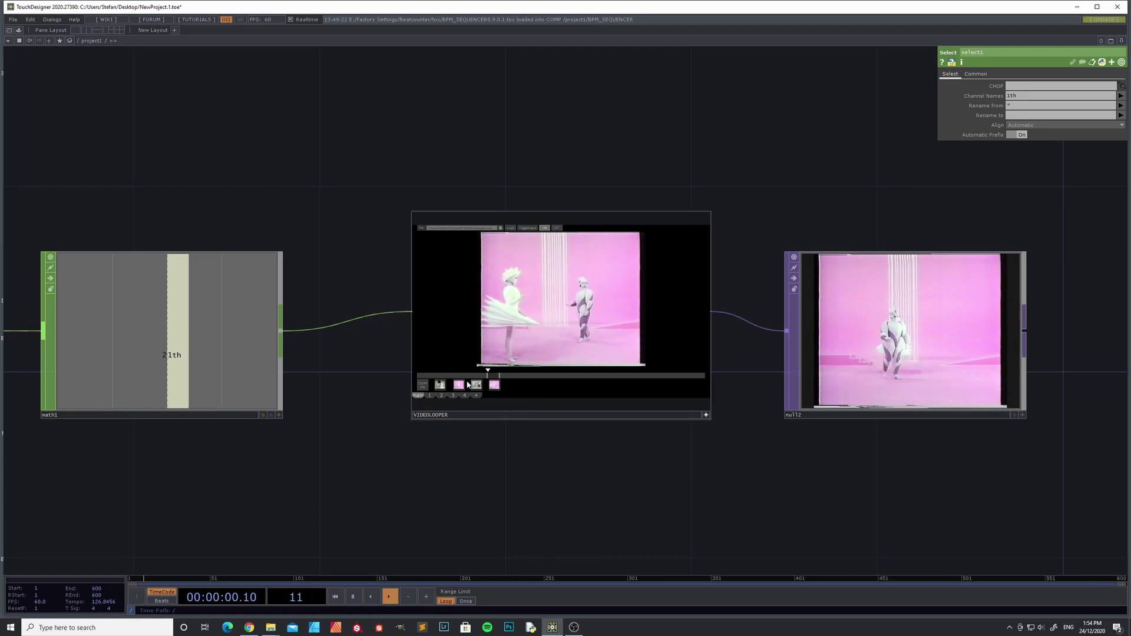
scroll(469, 384, "up", 2)
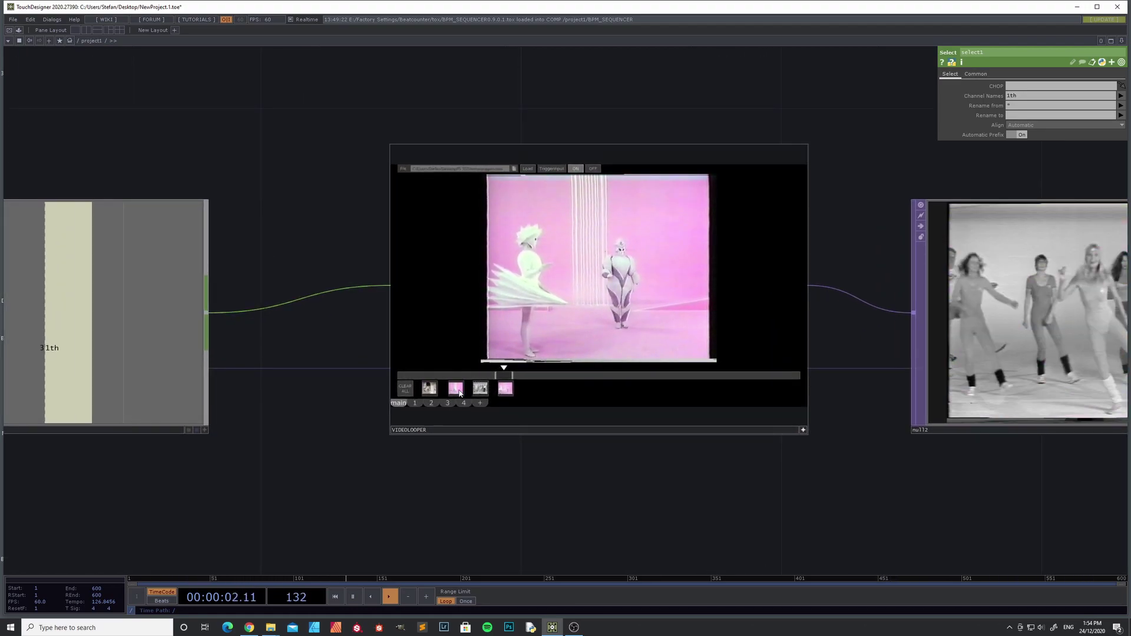
left_click_drag(432, 389, 532, 389)
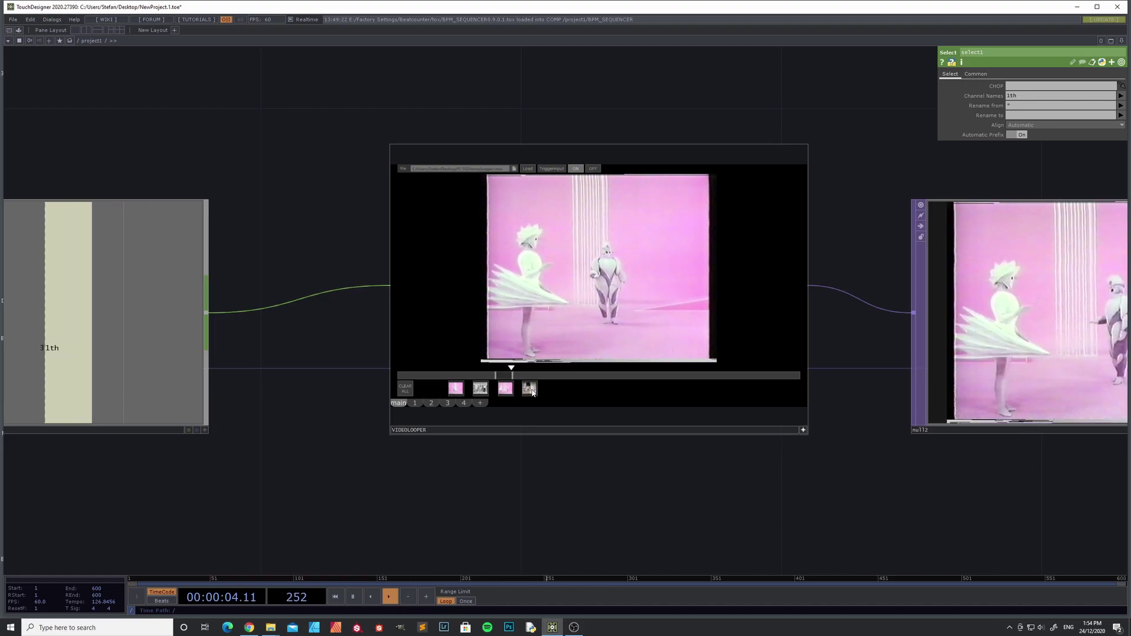
scroll(588, 475, "down", 2)
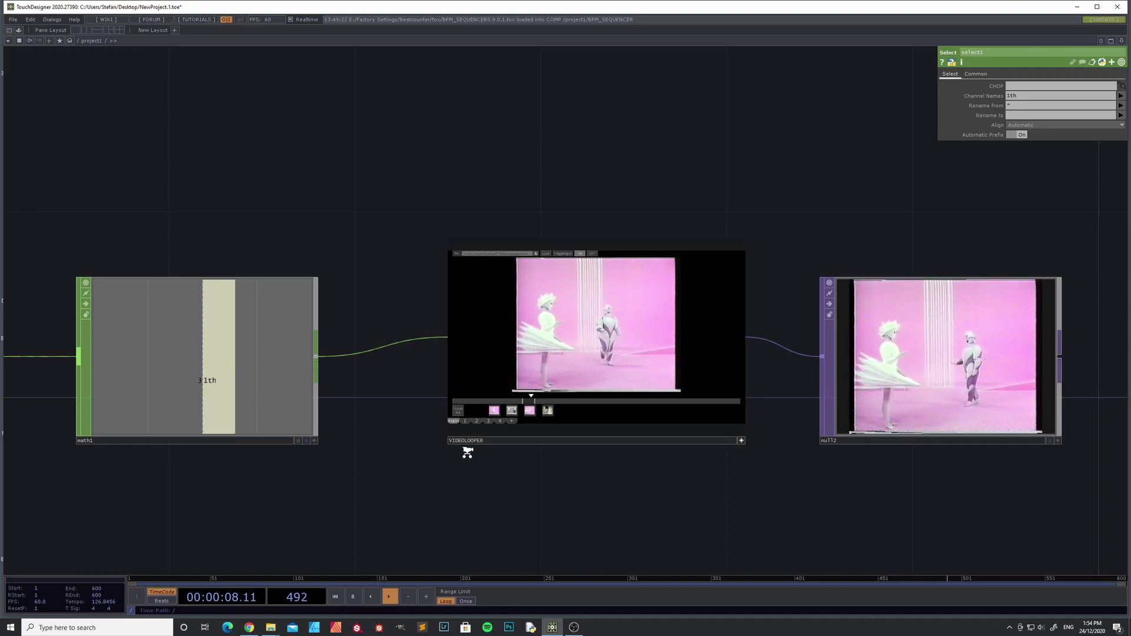
Step: Activate the viewer of the BPM_SEQUENCER component at the start of the network
scroll(468, 452, "down", 5)
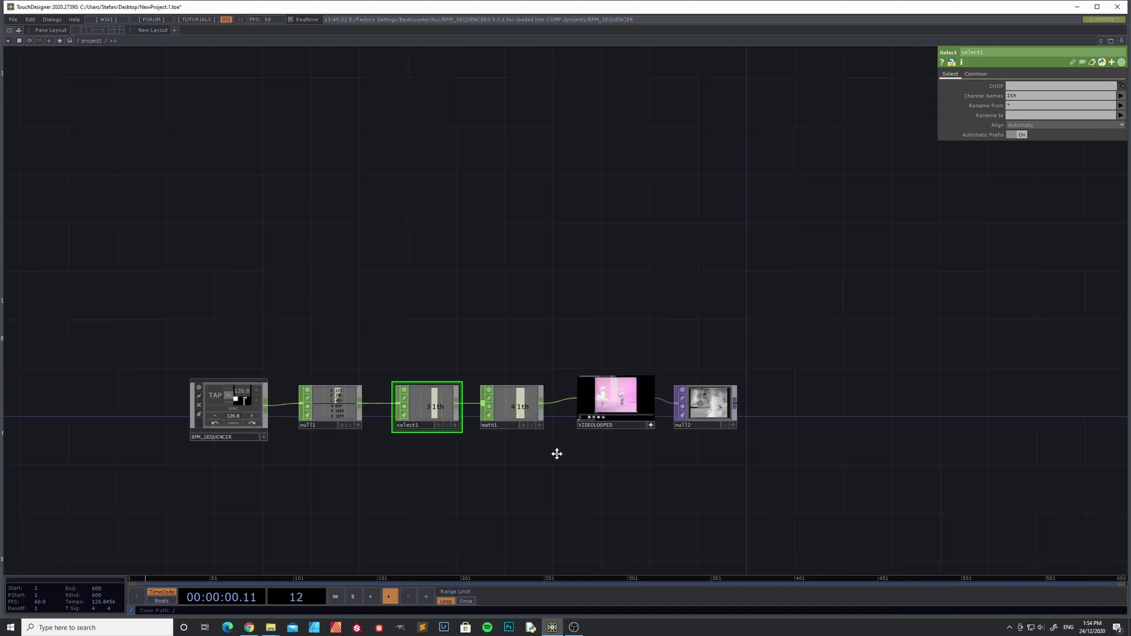
left_click_drag(556, 454, 574, 450)
scroll(502, 457, "up", 3)
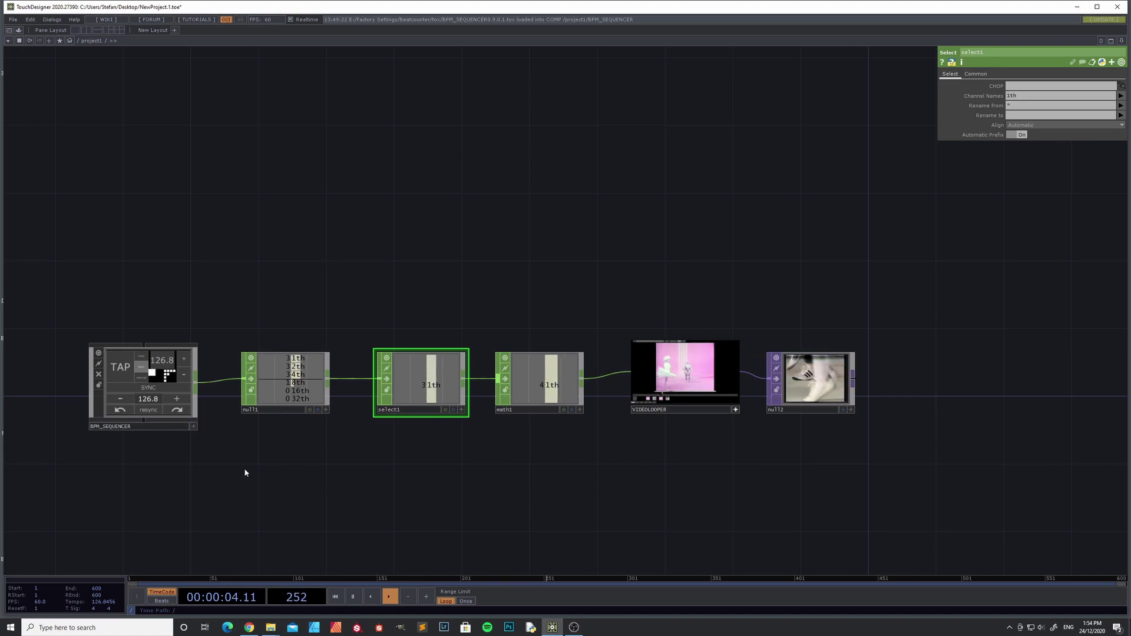
scroll(303, 452, "up", 5)
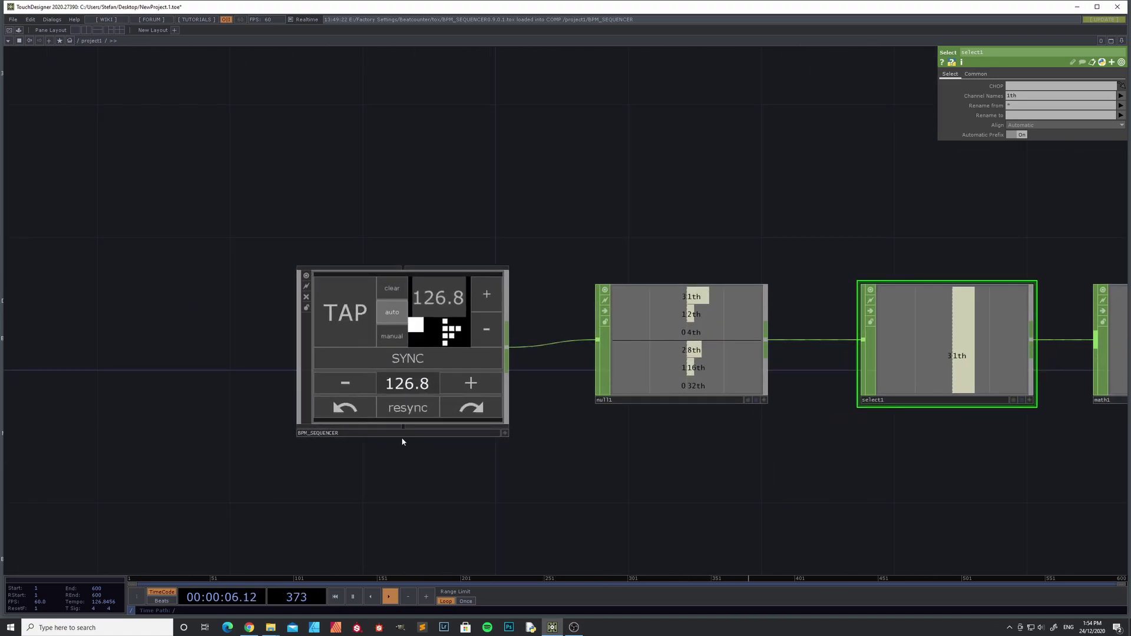
left_click(505, 434)
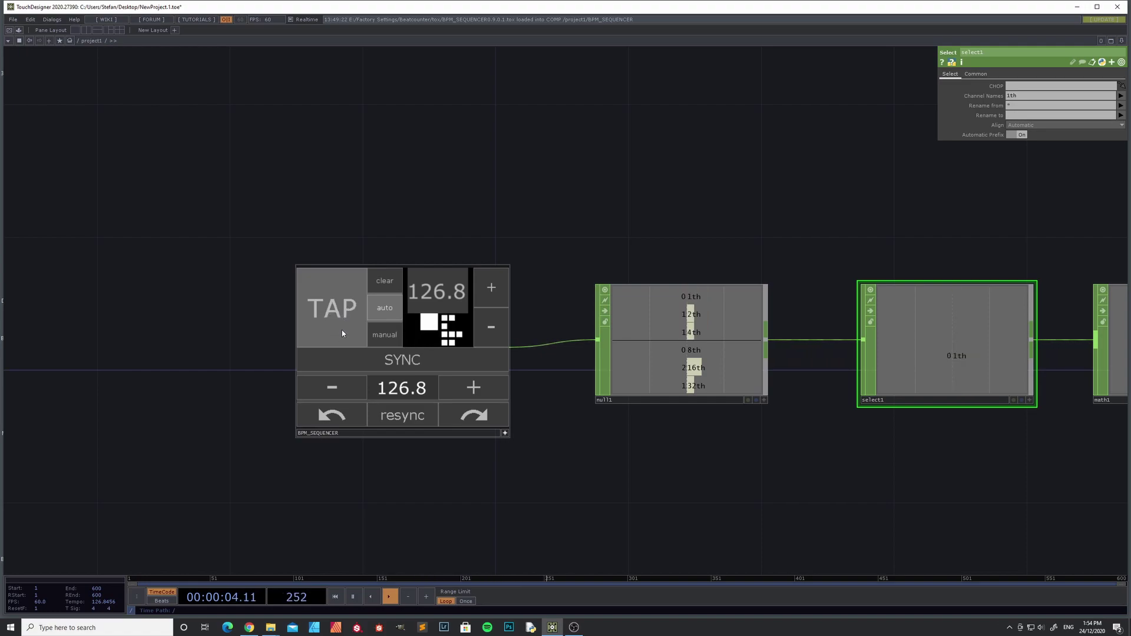
Step: Clear the tapped tempo in BPM_SEQUENCER, switch it to manual mode and nudge the BPM up to 120.6
left_click(384, 287)
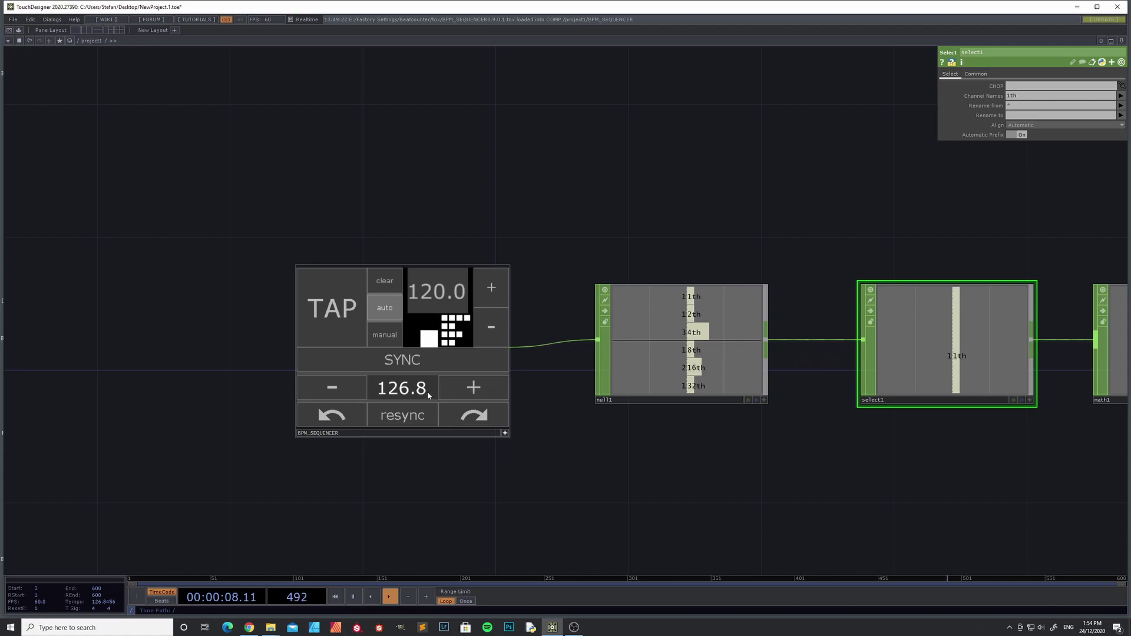
left_click(384, 333)
left_click(494, 289)
double_click(494, 289)
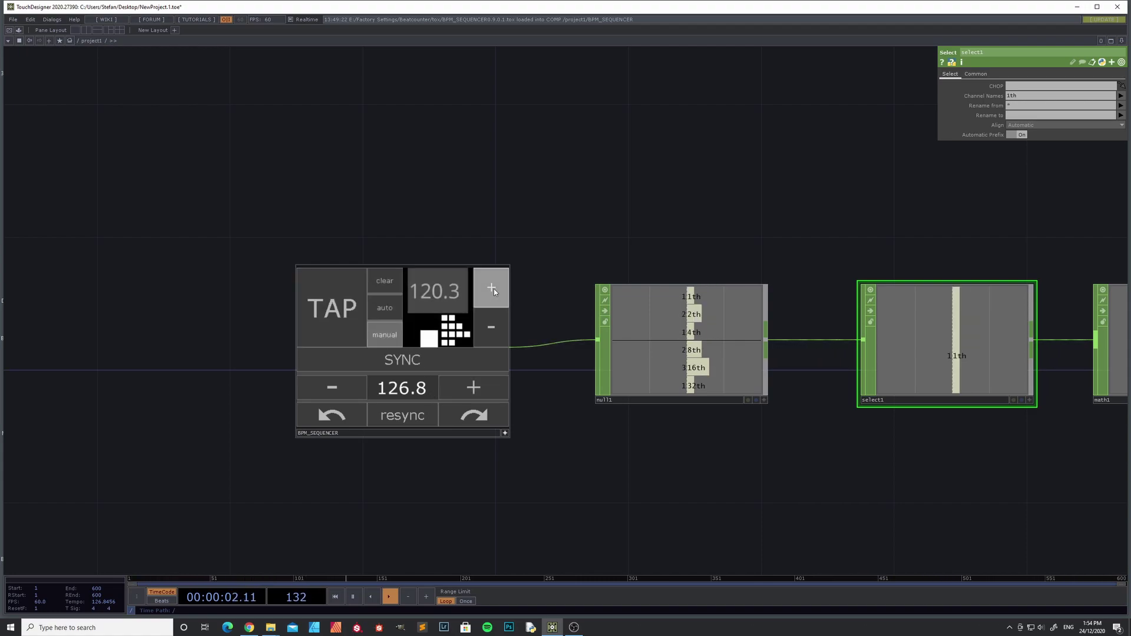
left_click(492, 288)
left_click(492, 288)
left_click(492, 288)
Step: Set BPM_SEQUENCER's manual BPM to 125 and sync the project tempo to it
left_click_drag(449, 292, 422, 298)
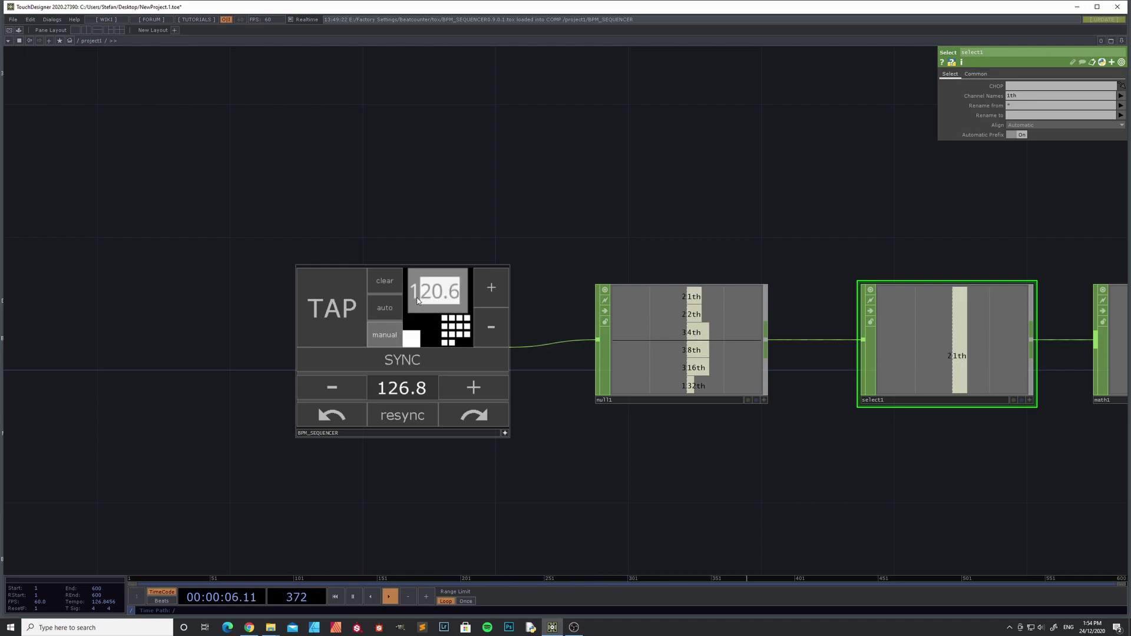
type("25")
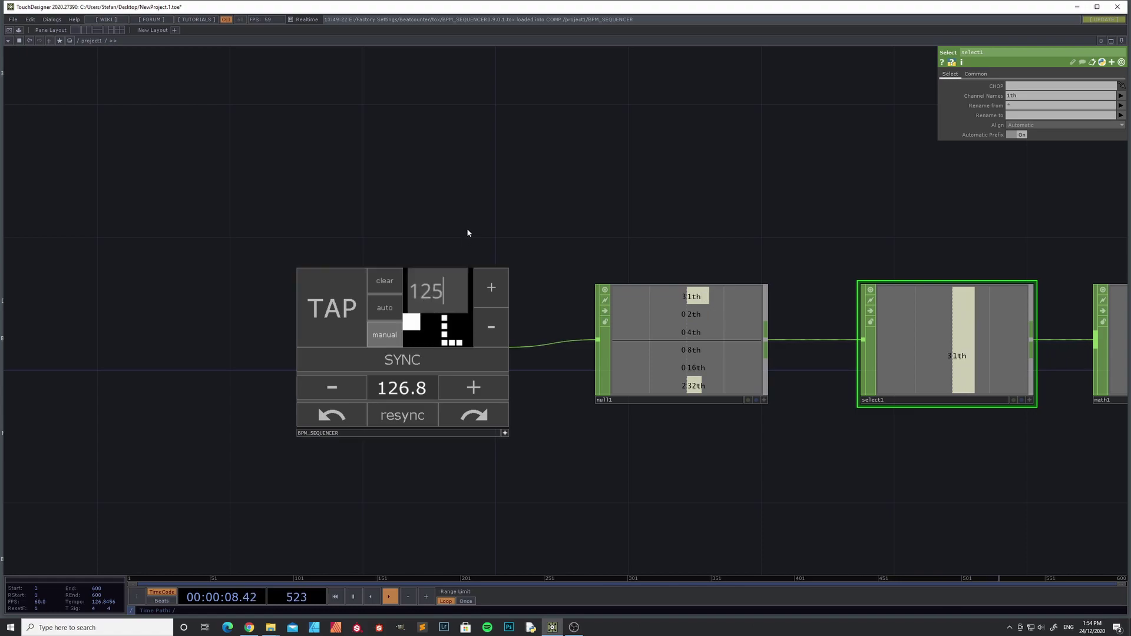
key("Return")
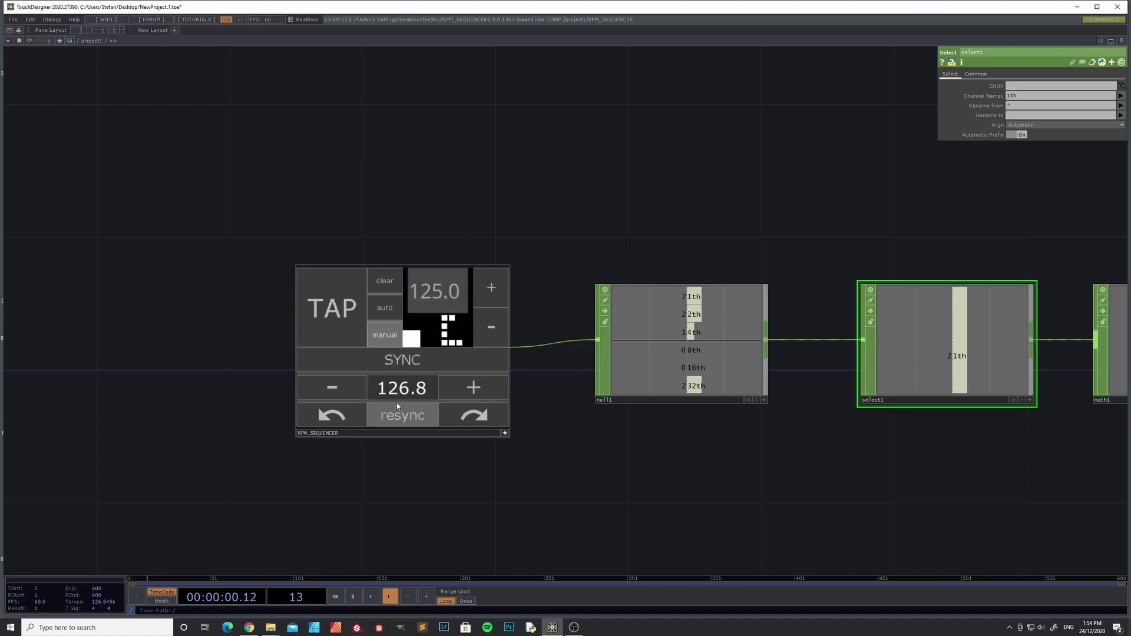
left_click(420, 361)
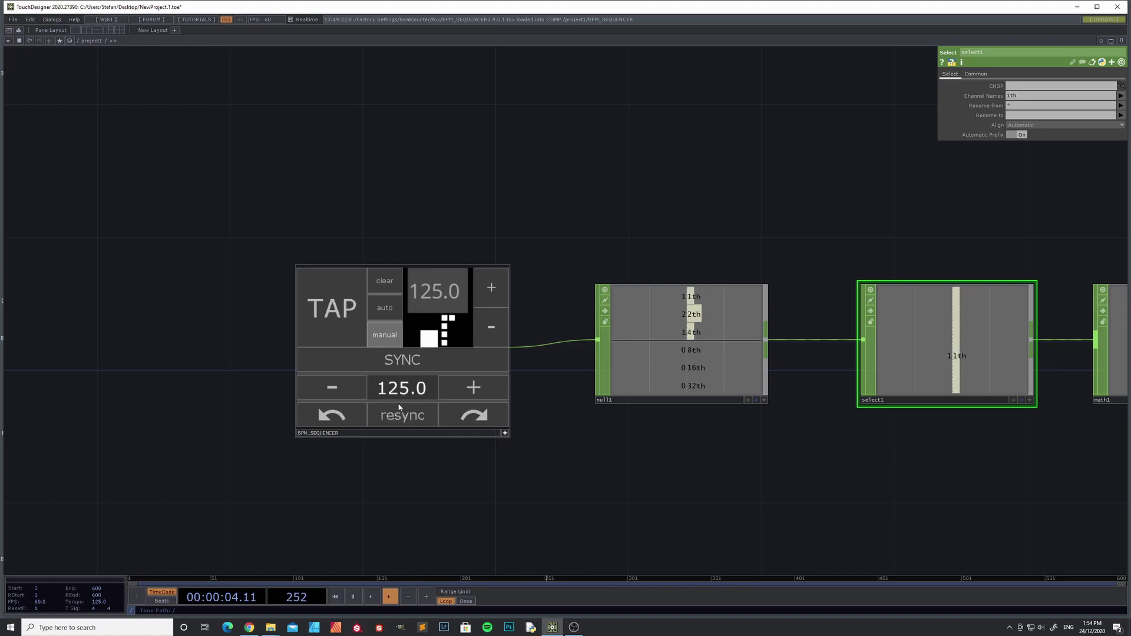
Step: Check the project tempo in the Beat Panel dialog and close the dialog
scroll(392, 393, "down", 2)
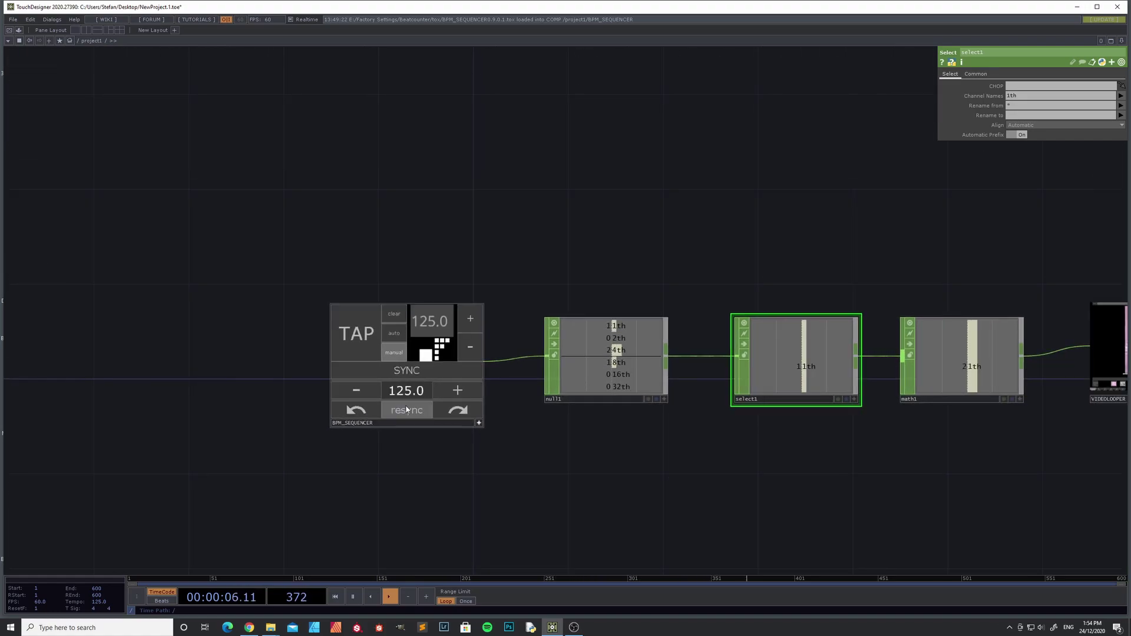
scroll(408, 404, "up", 3)
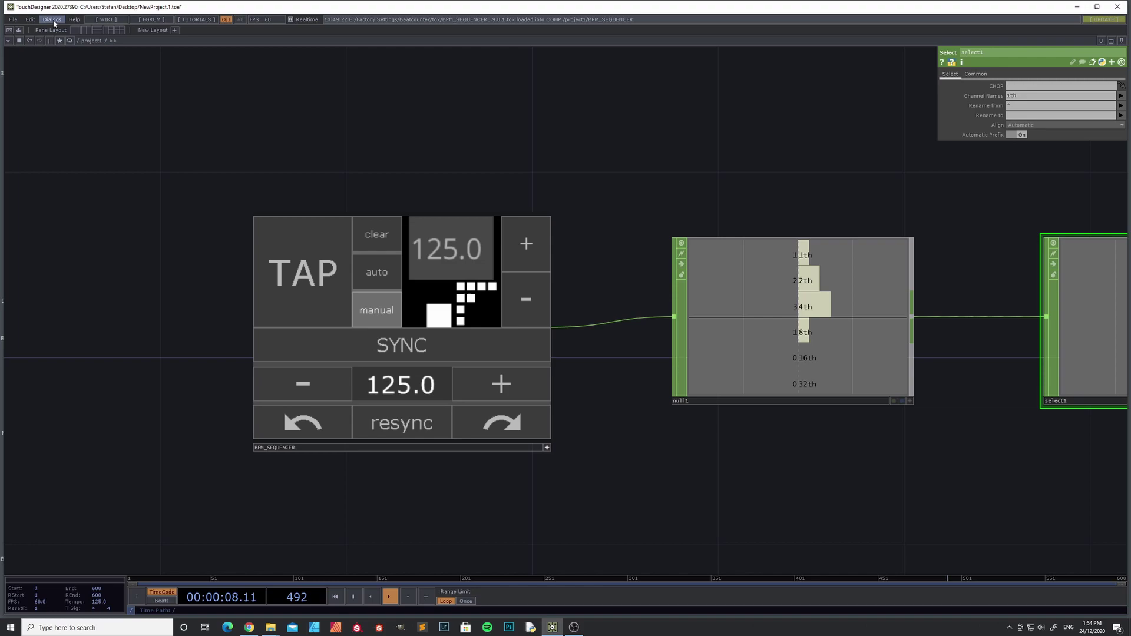
left_click(53, 20)
left_click(80, 84)
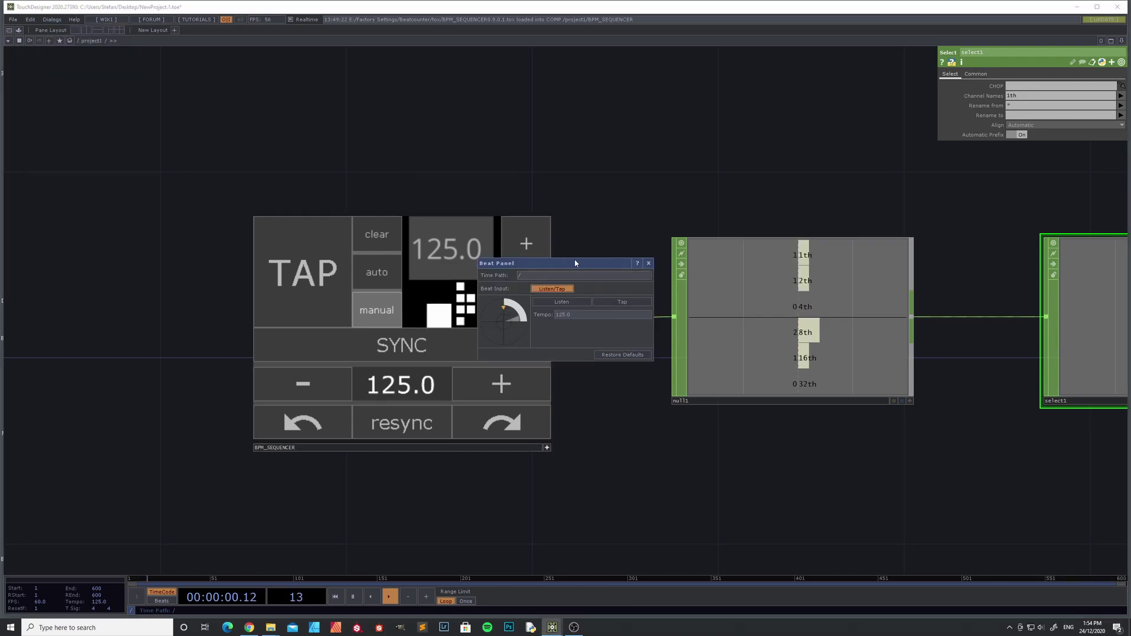
left_click_drag(575, 263, 642, 80)
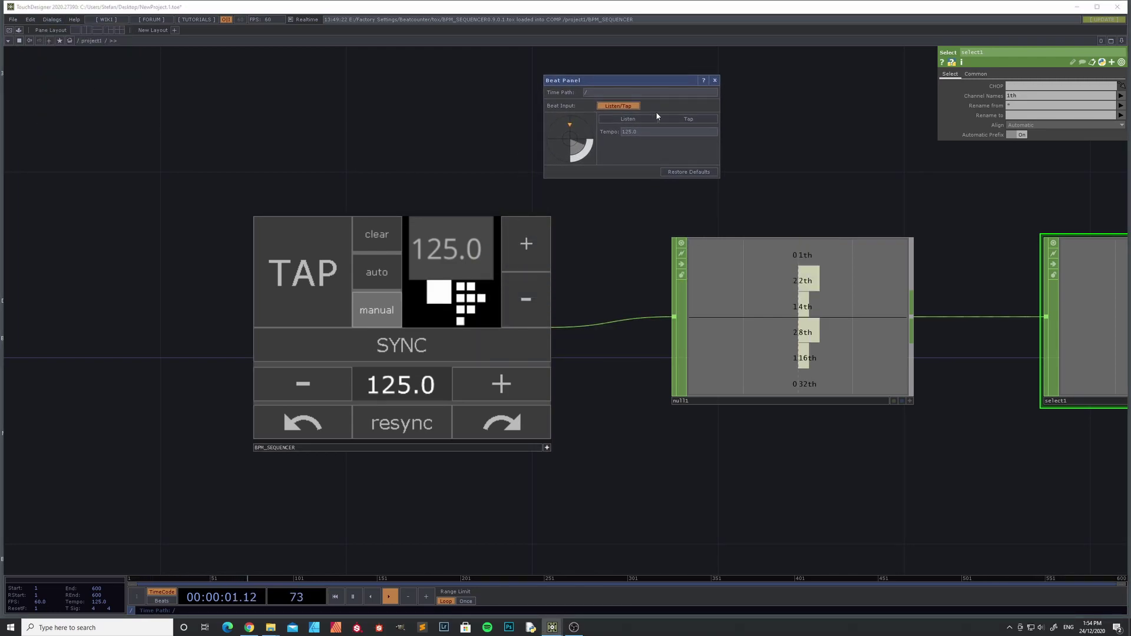
left_click(716, 80)
Step: Examine the operator chain from BPM_SEQUENCER through the Null, Select and Math CHOPs to VIDEOLOOPER
scroll(437, 439, "down", 3)
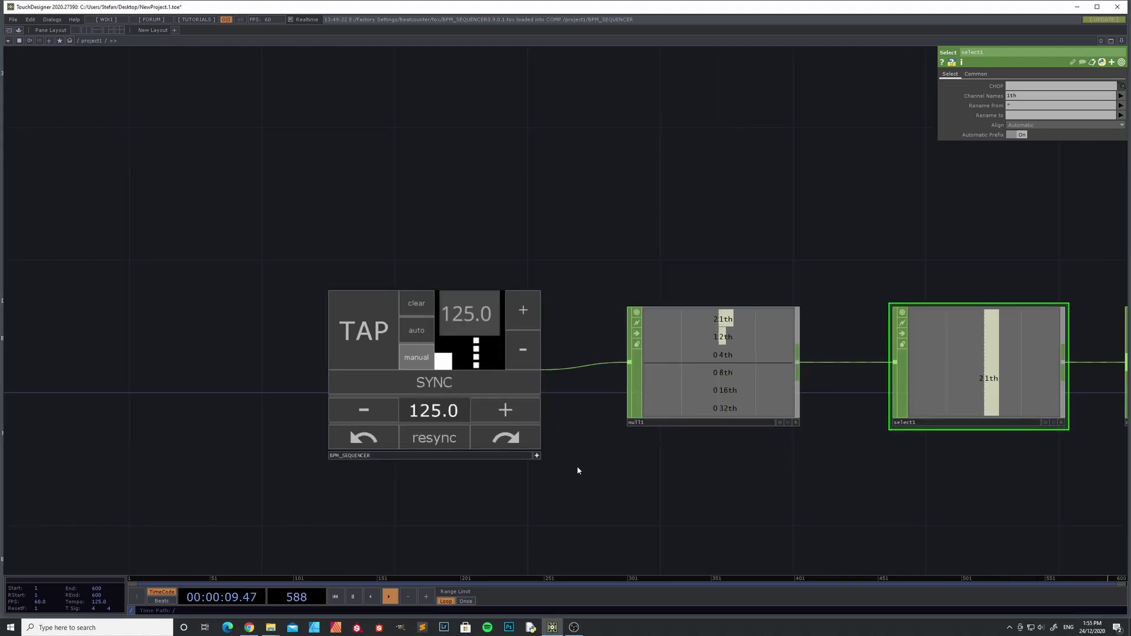
scroll(548, 457, "down", 5)
scroll(695, 470, "up", 3)
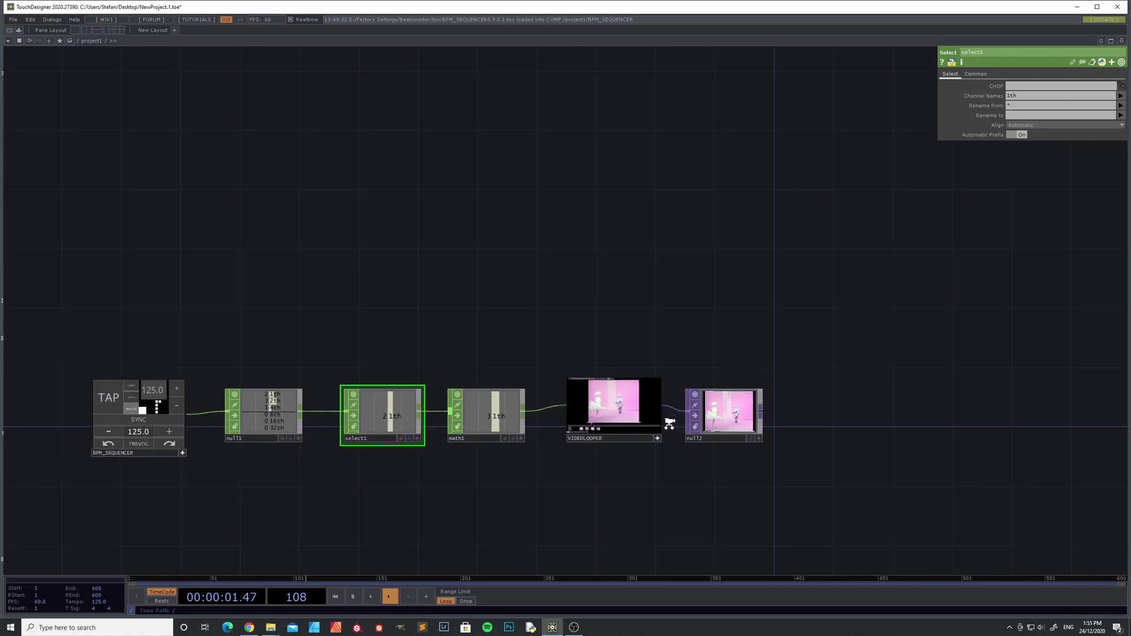
scroll(669, 423, "up", 1)
left_click_drag(523, 474, 592, 468)
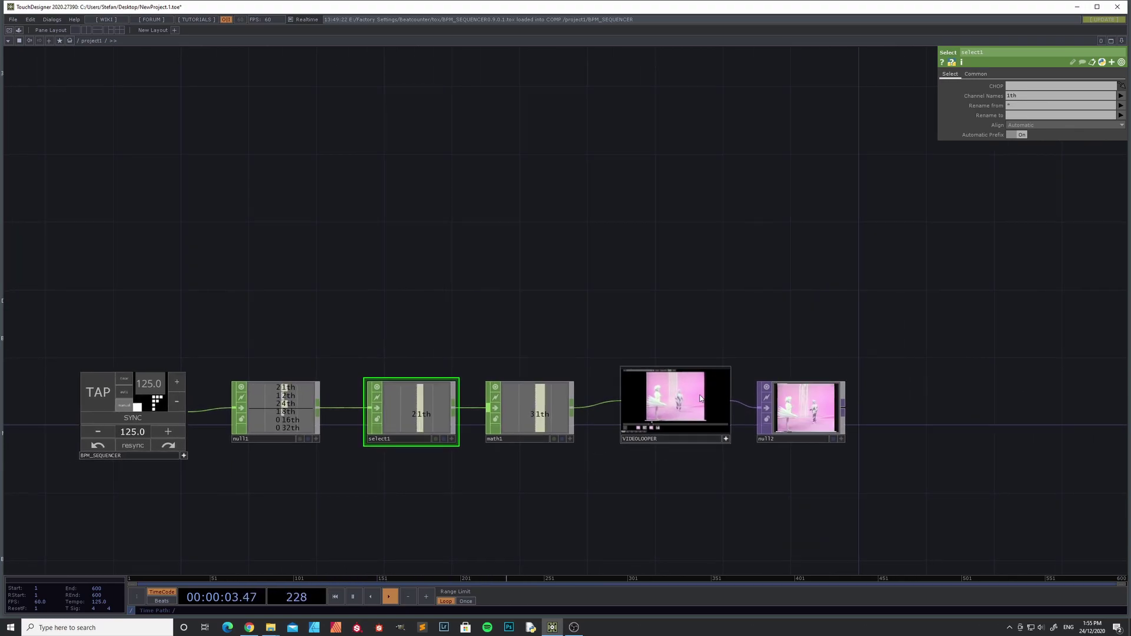
left_click_drag(438, 488, 489, 488)
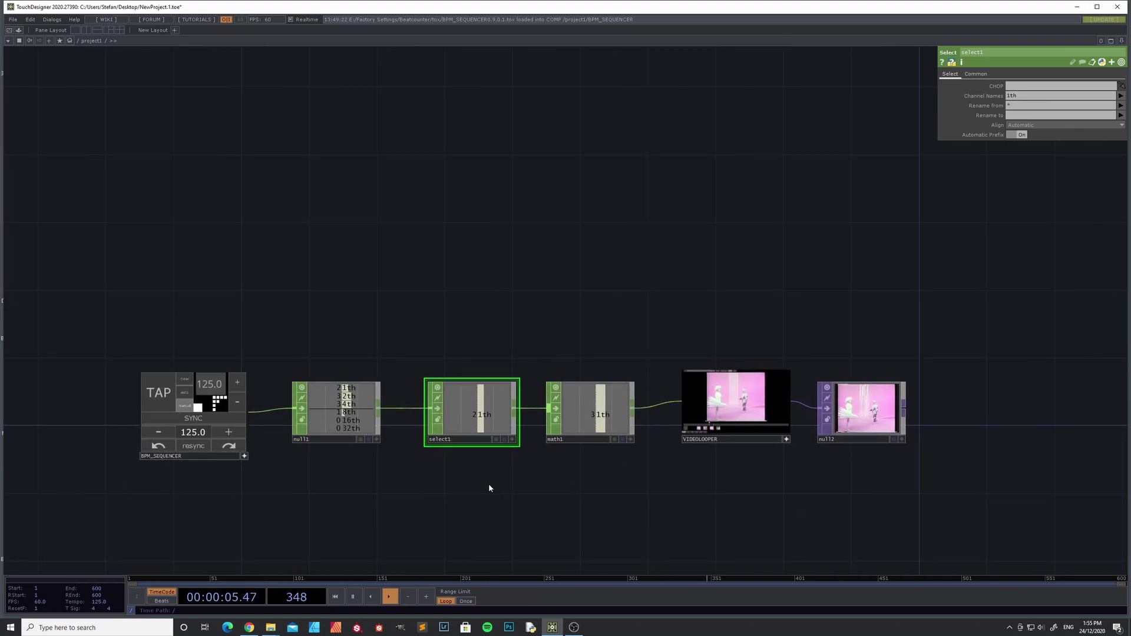
scroll(331, 499, "up", 3)
scroll(338, 490, "down", 1)
left_click_drag(398, 487, 499, 494)
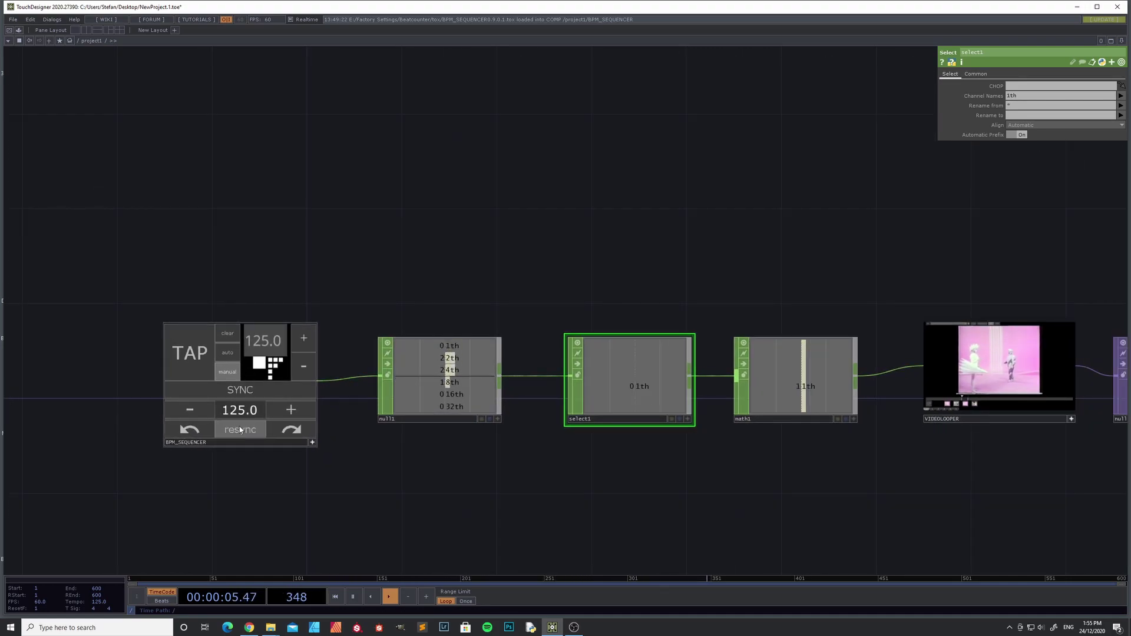
Step: Examine VIDEOLOOPER's loop playback alongside the video output in the null2 TOP
scroll(514, 461, "down", 3)
left_click_drag(720, 493, 489, 474)
scroll(630, 461, "up", 9)
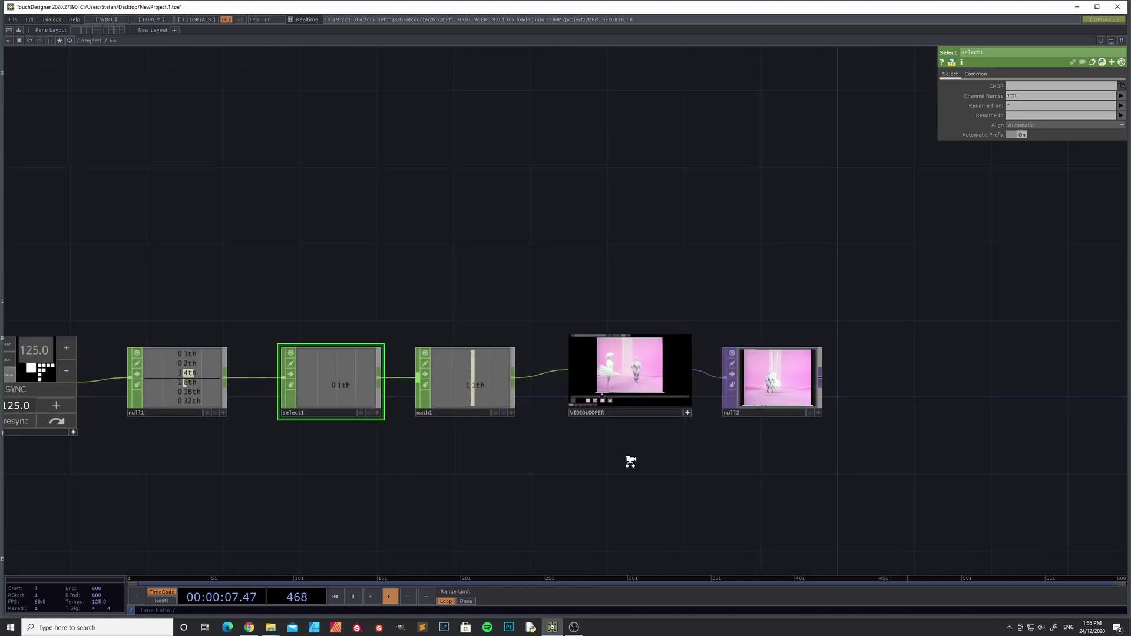
left_click_drag(616, 476, 577, 509)
scroll(578, 511, "down", 3)
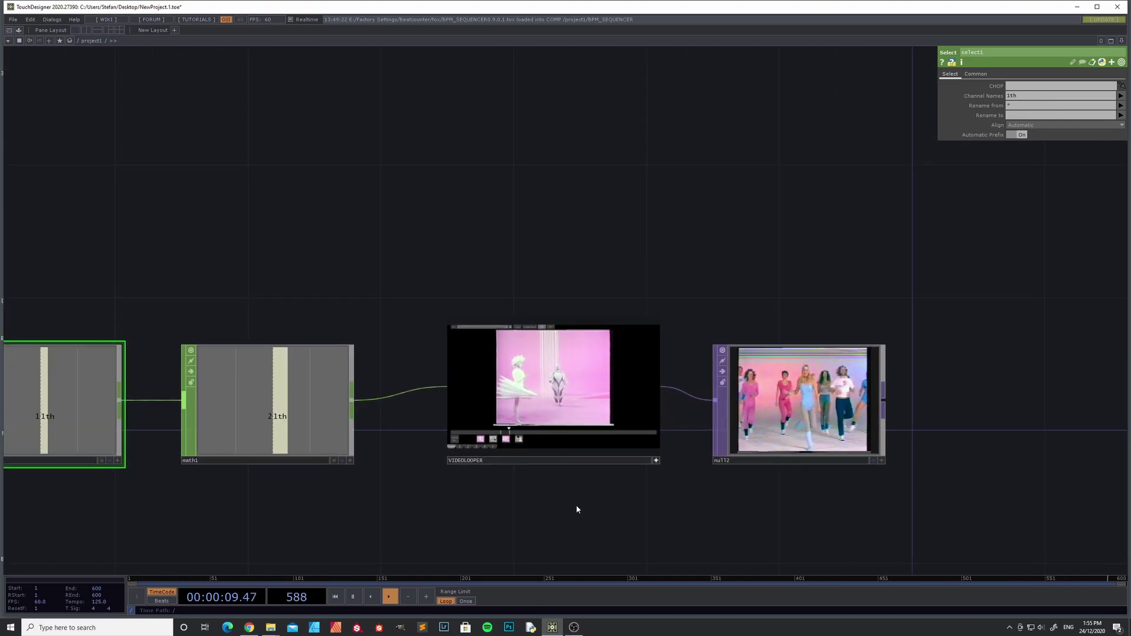
scroll(563, 507, "up", 2)
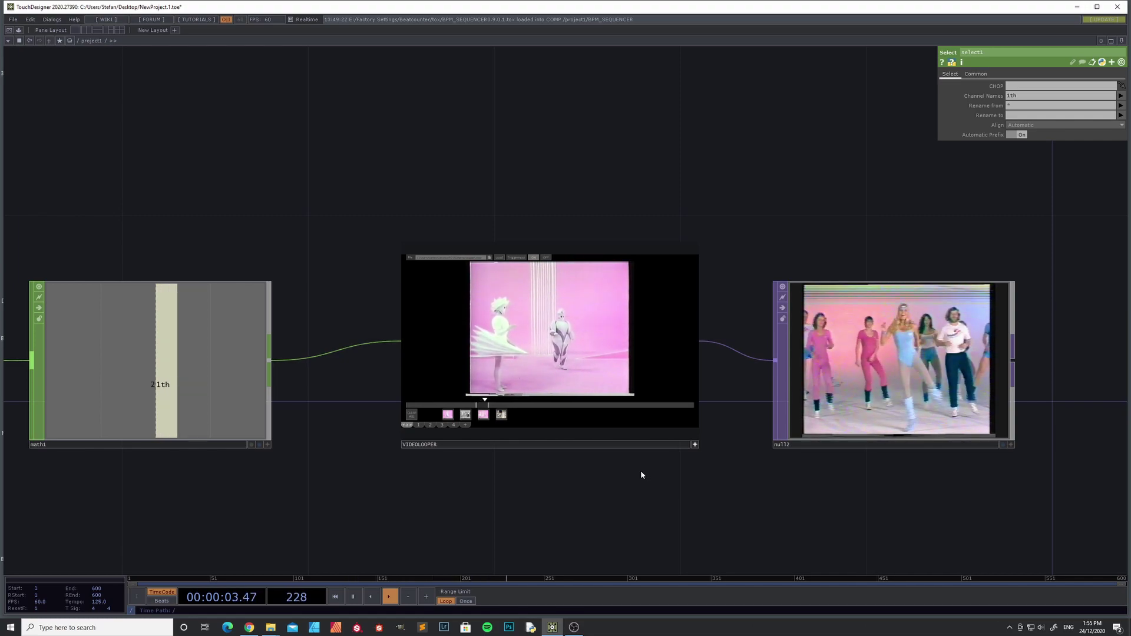
scroll(641, 474, "down", 2)
scroll(640, 474, "up", 2)
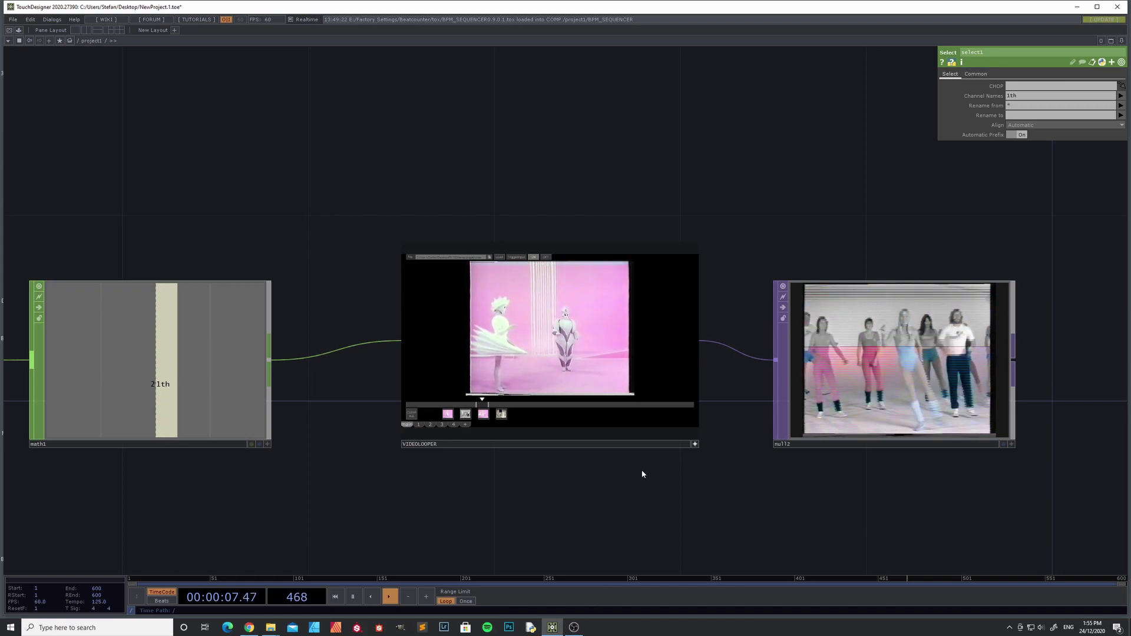
scroll(640, 472, "down", 2)
Step: Review the network from BPM_SEQUENCER to null2 and compare the Math CHOP's beat values with the loop shown on the output
left_click_drag(533, 483, 680, 470)
scroll(644, 475, "down", 4)
scroll(546, 490, "up", 3)
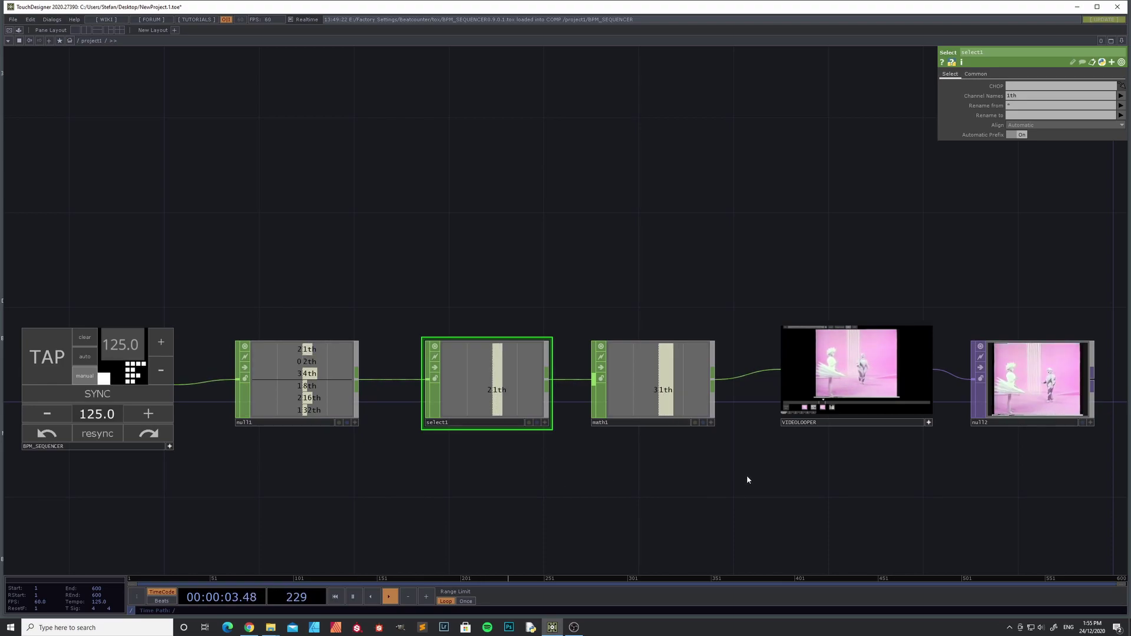
left_click_drag(713, 481, 495, 492)
scroll(657, 481, "up", 3)
left_click_drag(655, 478, 586, 487)
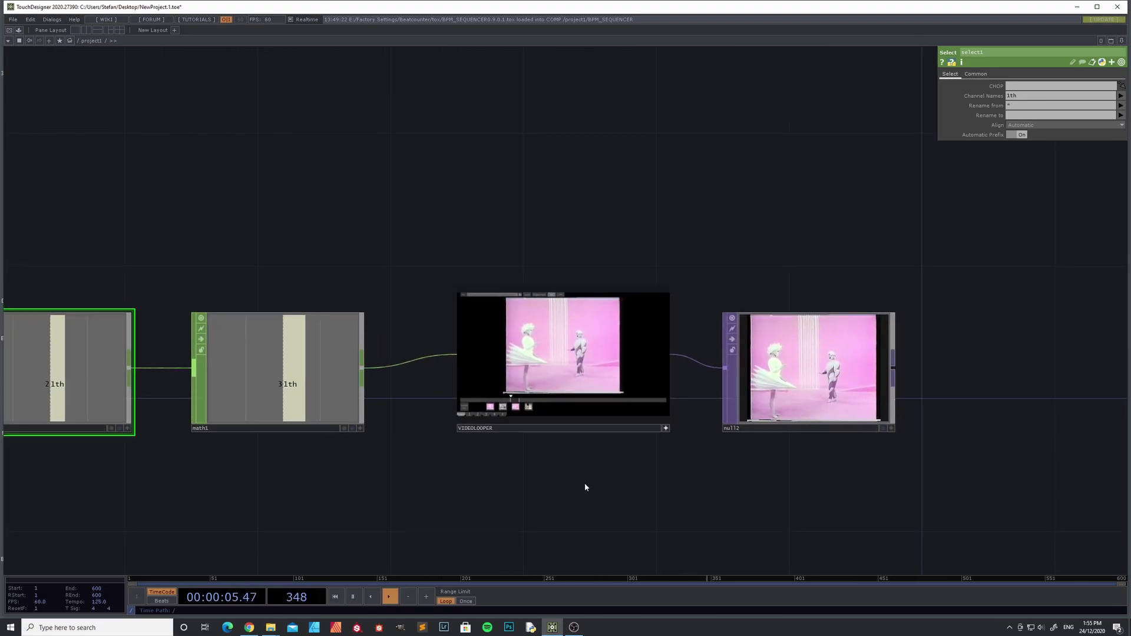
scroll(583, 483, "up", 3)
scroll(588, 472, "down", 2)
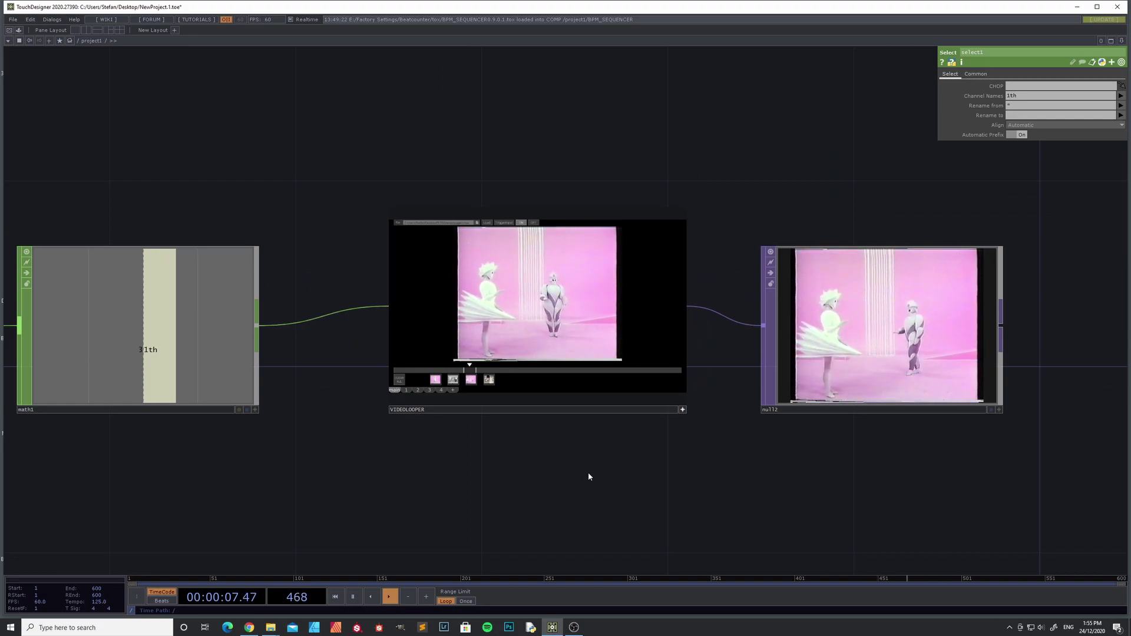
left_click_drag(583, 472, 524, 502)
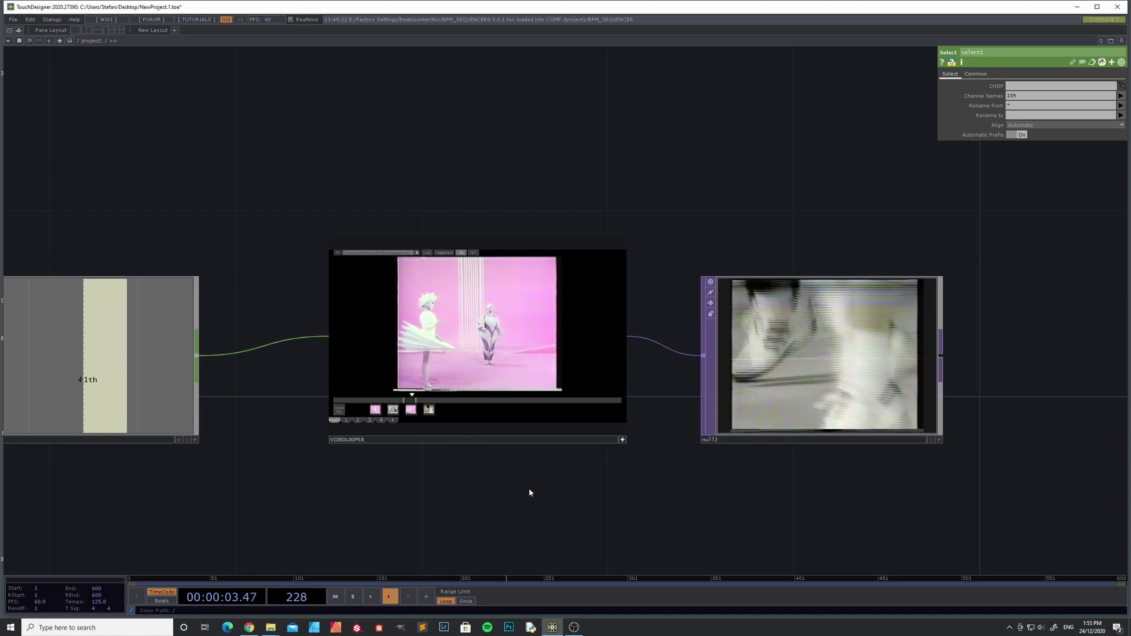
scroll(528, 488, "down", 2)
left_click_drag(386, 501, 482, 494)
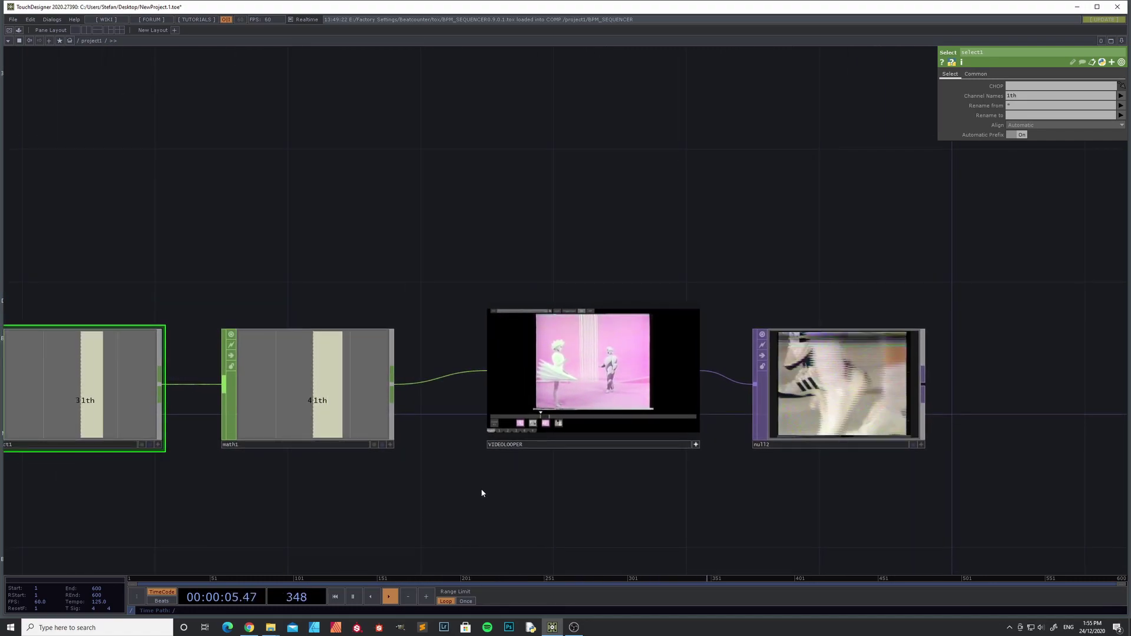